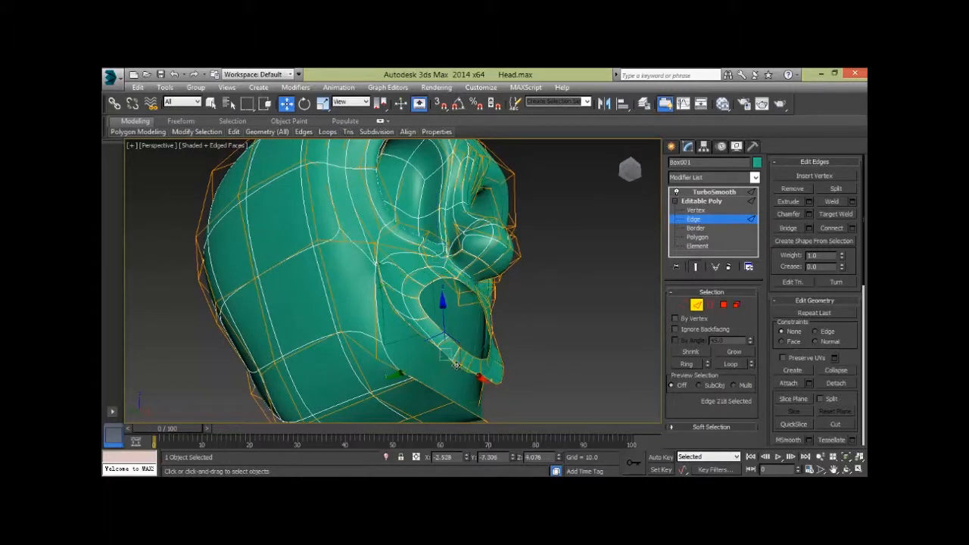
- Add the edge below the mouth to the selection and move the selected edges back toward the jaw
{"action": "left_click", "coordinate": [443, 351], "text": "ctrl"}
{"action": "middle_click_drag", "start_coordinate": [462, 338], "coordinate": [460, 369], "text": "alt"}
{"action": "left_click_drag", "start_coordinate": [423, 377], "coordinate": [402, 399]}
{"action": "middle_click_drag", "start_coordinate": [528, 356], "coordinate": [435, 344], "text": "alt"}
{"action": "left_click", "coordinate": [573, 362]}
{"action": "left_click", "coordinate": [446, 329]}
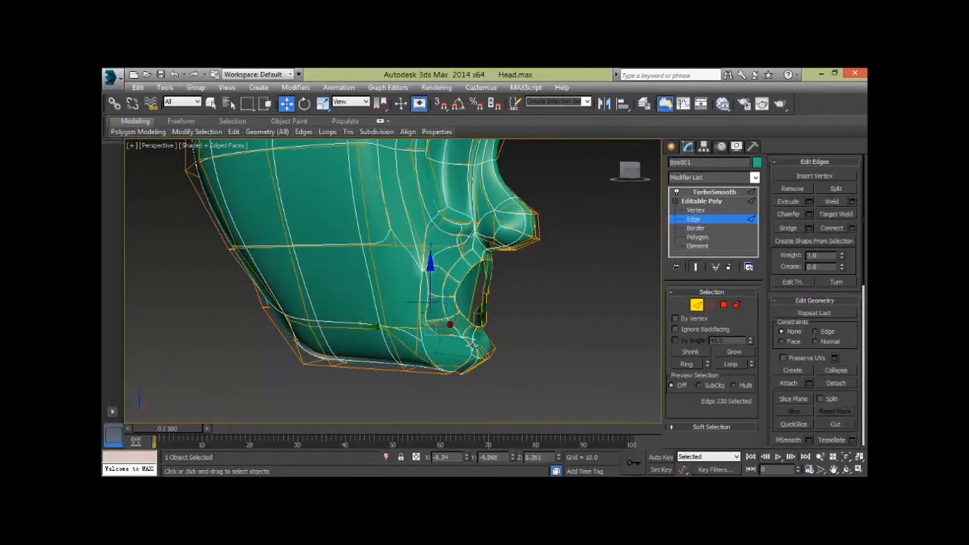
- Leave edge editing and examine the mouth and chin area of the smoothed head
{"action": "middle_click_drag", "start_coordinate": [471, 345], "coordinate": [394, 286], "text": "alt"}
{"action": "left_click", "coordinate": [591, 337]}
{"action": "left_click", "coordinate": [696, 306]}
{"action": "left_click", "coordinate": [568, 352]}
{"action": "left_click", "coordinate": [543, 363]}
{"action": "left_click", "coordinate": [563, 357]}
{"action": "left_click", "coordinate": [443, 335]}
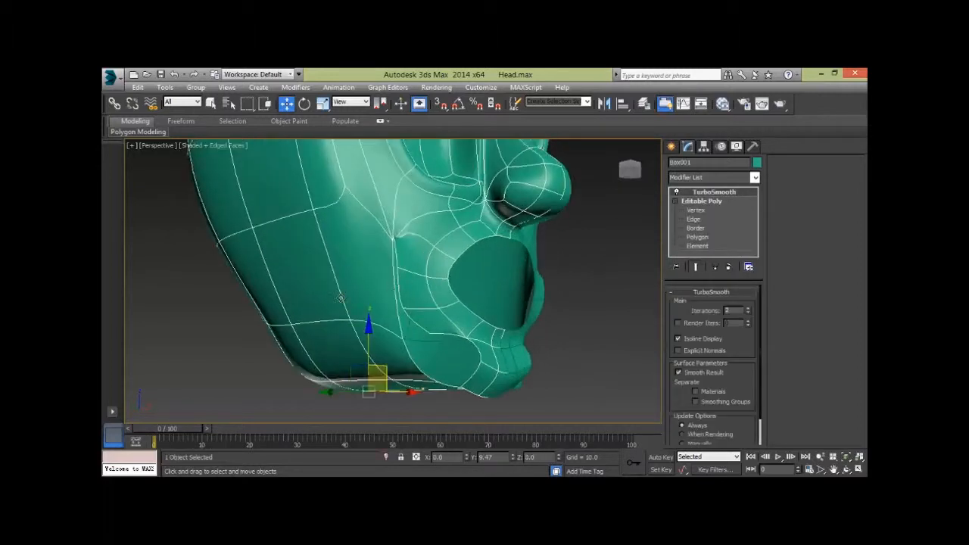
- Select the eight edges along the modelled half of the mouth opening and extrude them slightly inward
{"action": "middle_click_drag", "start_coordinate": [487, 299], "coordinate": [575, 272], "text": "alt"}
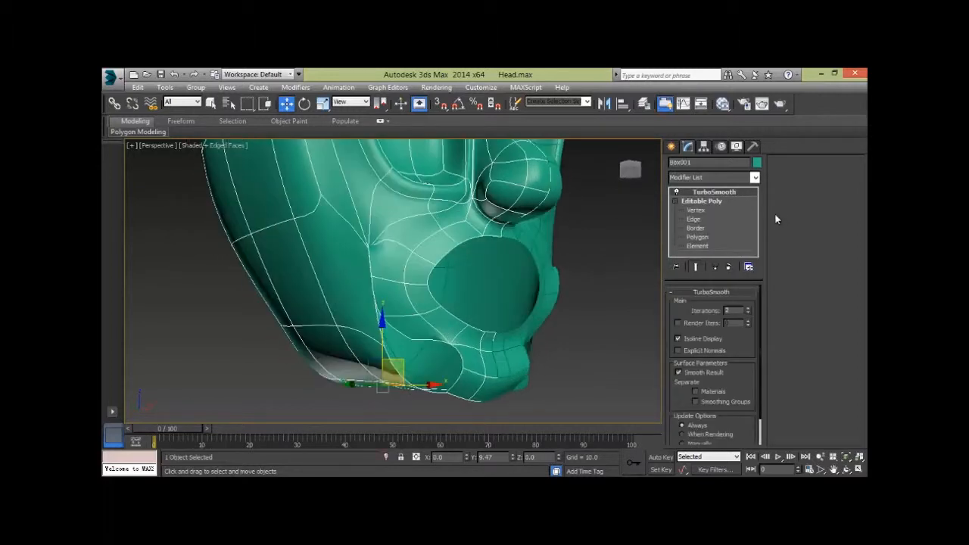
{"action": "left_click", "coordinate": [699, 221]}
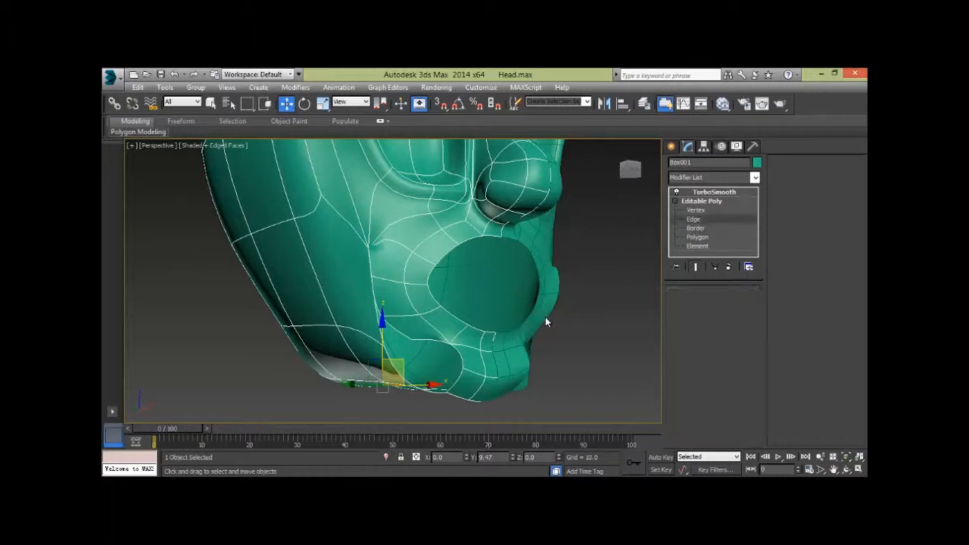
{"action": "left_click", "coordinate": [491, 332]}
{"action": "left_click", "coordinate": [438, 305], "text": "ctrl"}
{"action": "left_click", "coordinate": [429, 287], "text": "ctrl"}
{"action": "left_click", "coordinate": [428, 273], "text": "ctrl"}
{"action": "left_click", "coordinate": [439, 259], "text": "ctrl"}
{"action": "left_click", "coordinate": [475, 237], "text": "ctrl"}
{"action": "left_click", "coordinate": [493, 235], "text": "ctrl"}
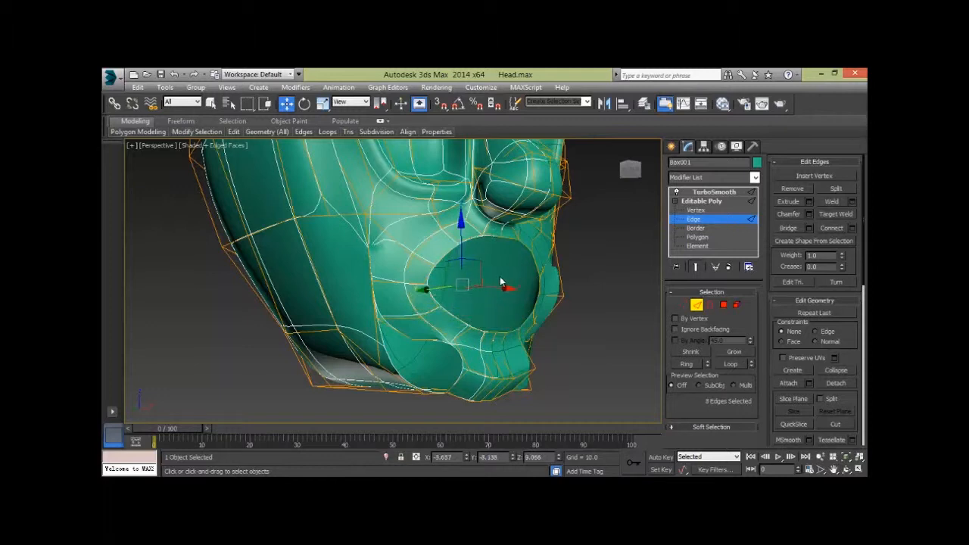
{"action": "left_click_drag", "start_coordinate": [433, 288], "coordinate": [462, 289]}
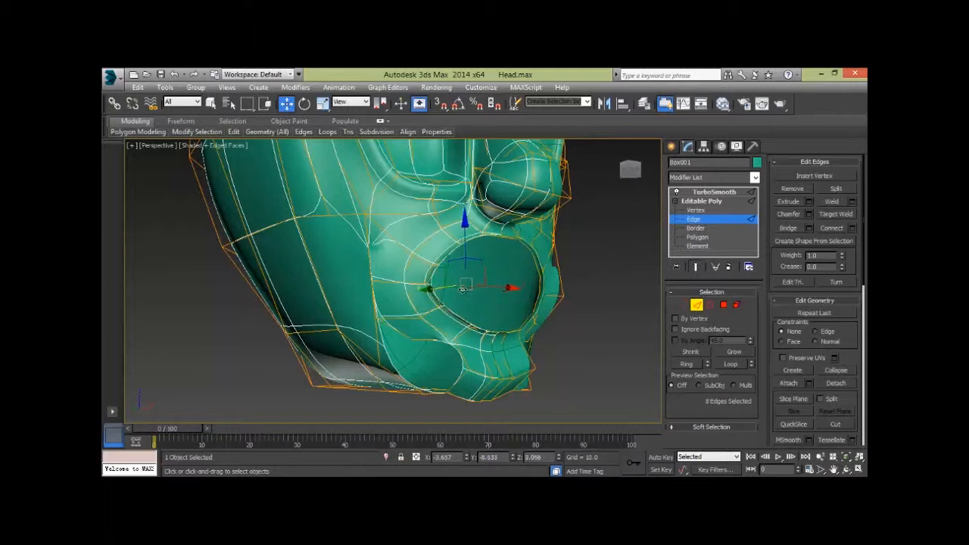
- Scale the new mouth rim edges down slightly and shift them along X to form the lip thickness
{"action": "key", "text": "r"}
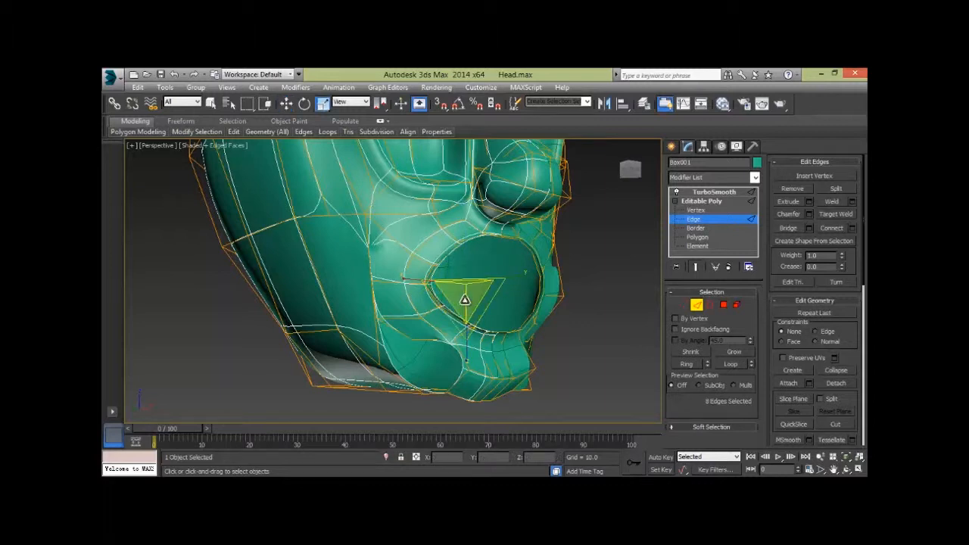
{"action": "left_click_drag", "start_coordinate": [465, 301], "coordinate": [471, 319]}
{"action": "key", "text": "w"}
{"action": "middle_click_drag", "start_coordinate": [521, 322], "coordinate": [528, 295], "text": "alt"}
{"action": "left_click_drag", "start_coordinate": [522, 281], "coordinate": [522, 282]}
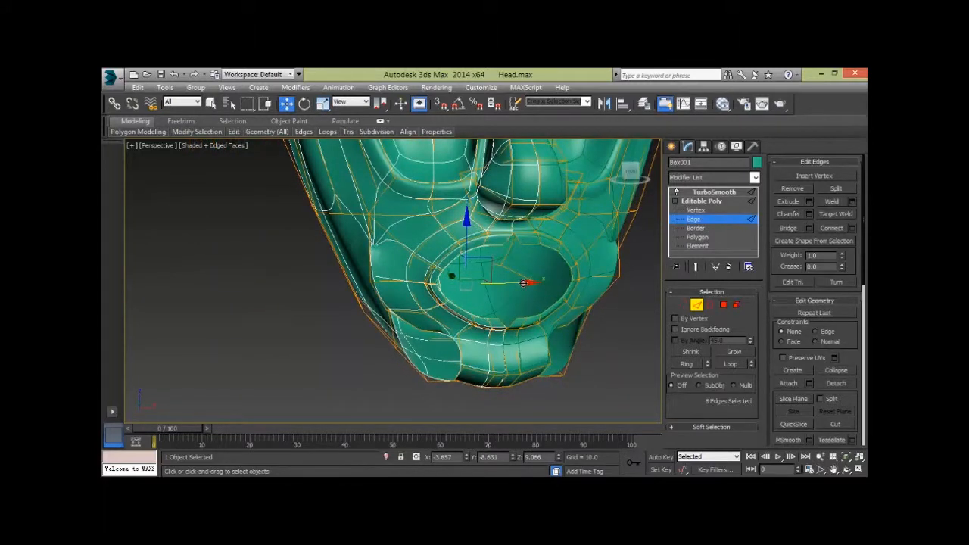
{"action": "key", "text": "r"}
{"action": "left_click_drag", "start_coordinate": [407, 283], "coordinate": [397, 282]}
{"action": "key", "text": "w"}
{"action": "left_click_drag", "start_coordinate": [499, 288], "coordinate": [504, 288]}
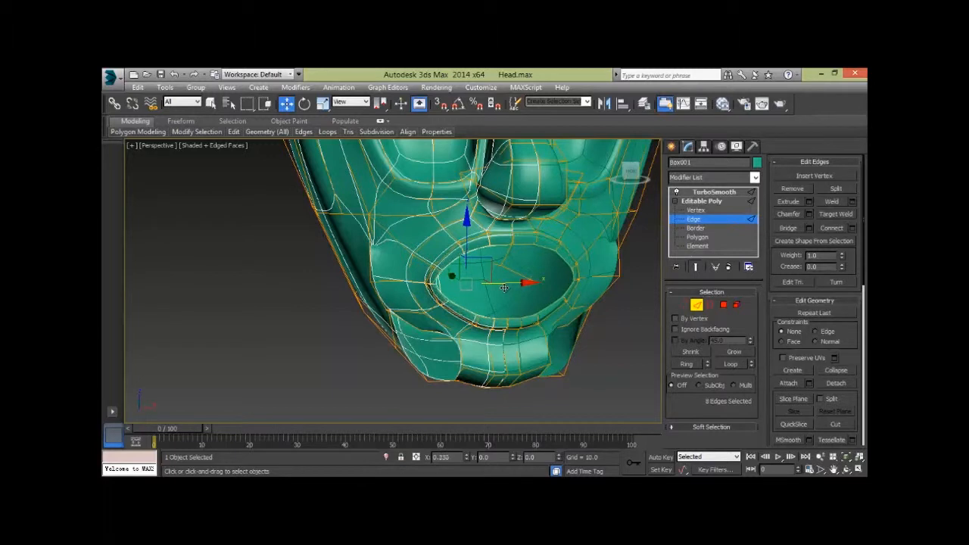
- Push the inner mouth rim edges back along Y into the head to deepen the lips
{"action": "middle_click_drag", "start_coordinate": [504, 288], "coordinate": [425, 299], "text": "alt"}
{"action": "left_click_drag", "start_coordinate": [426, 276], "coordinate": [423, 274]}
{"action": "middle_click_drag", "start_coordinate": [423, 274], "coordinate": [454, 309], "text": "alt"}
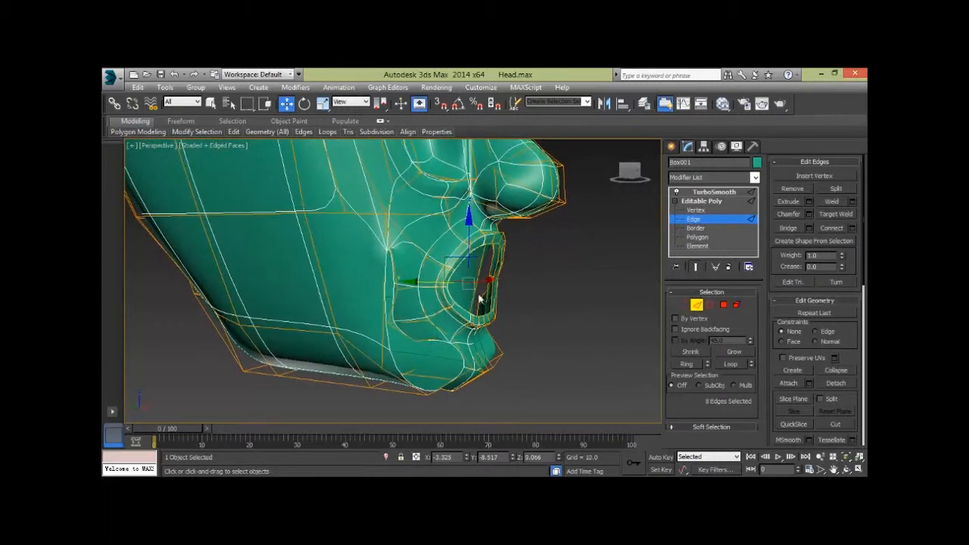
{"action": "left_click_drag", "start_coordinate": [428, 281], "coordinate": [409, 278]}
{"action": "middle_click_drag", "start_coordinate": [415, 280], "coordinate": [612, 320], "text": "alt"}
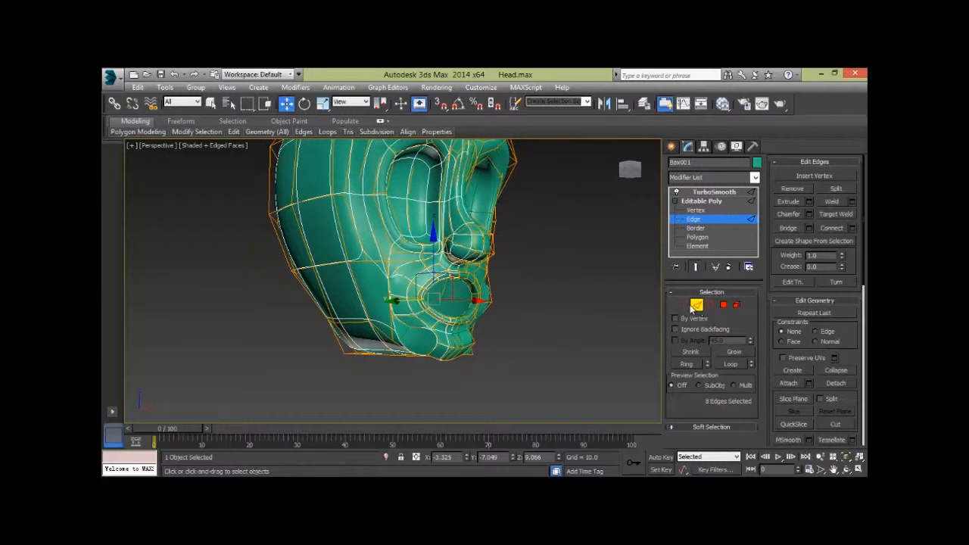
- Select the edges at the middle of the lower lip and raise them slightly along Z
{"action": "scroll", "coordinate": [469, 341], "scroll_direction": "up", "scroll_amount": 3}
{"action": "middle_click_drag", "start_coordinate": [448, 347], "coordinate": [515, 322], "text": "alt"}
{"action": "left_click", "coordinate": [450, 276]}
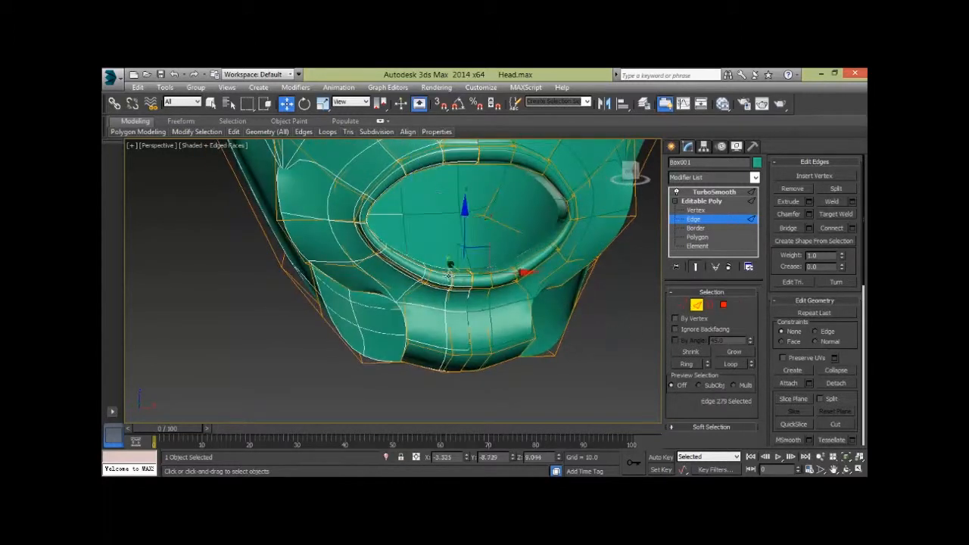
{"action": "left_click", "coordinate": [440, 269], "text": "ctrl"}
{"action": "left_click", "coordinate": [454, 271], "text": "ctrl"}
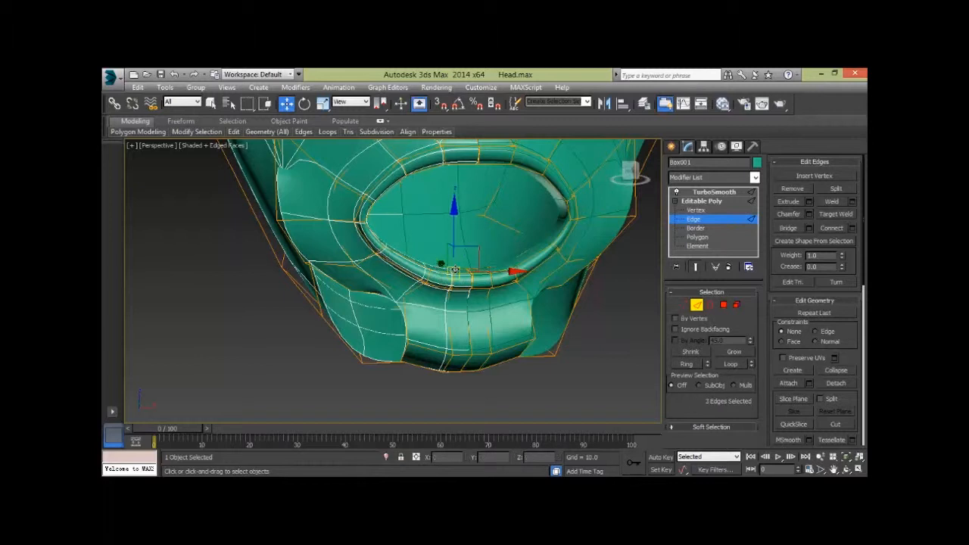
{"action": "left_click_drag", "start_coordinate": [450, 227], "coordinate": [450, 216]}
{"action": "middle_click_drag", "start_coordinate": [473, 270], "coordinate": [504, 315], "text": "alt"}
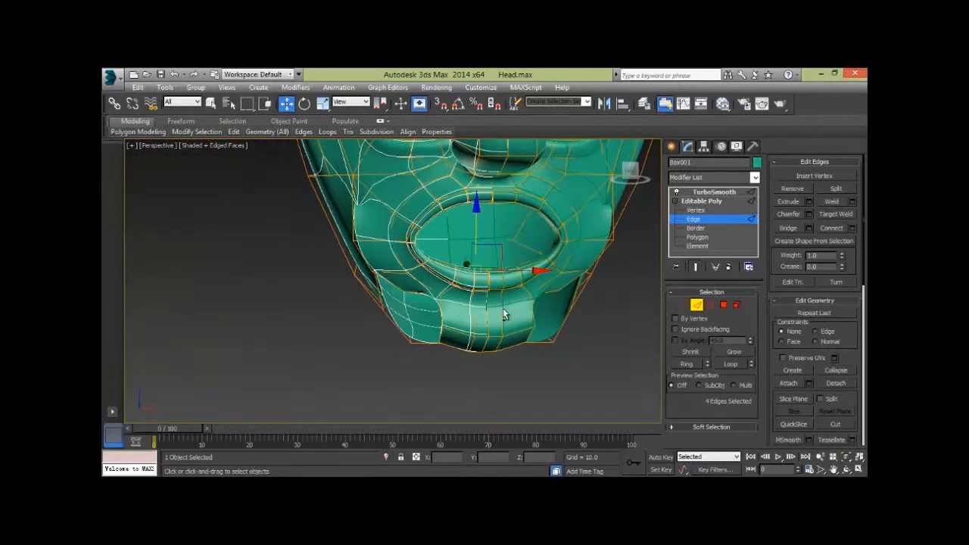
- In wireframe display, select the upper vertices near the mouth corner and move them inward along X
{"action": "key", "text": "1"}
{"action": "key", "text": "F3"}
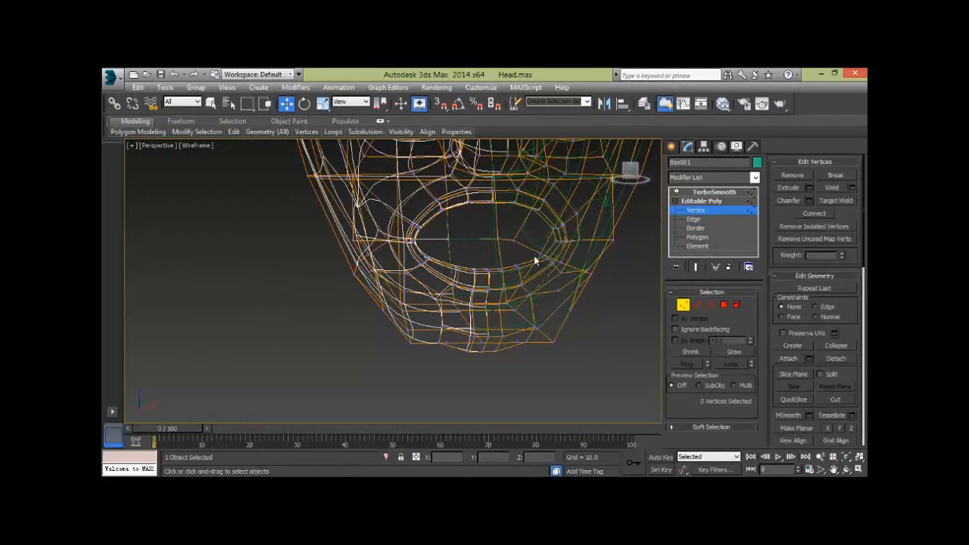
{"action": "left_click_drag", "start_coordinate": [428, 223], "coordinate": [443, 181]}
{"action": "left_click_drag", "start_coordinate": [409, 237], "coordinate": [417, 204]}
{"action": "left_click_drag", "start_coordinate": [455, 233], "coordinate": [467, 232]}
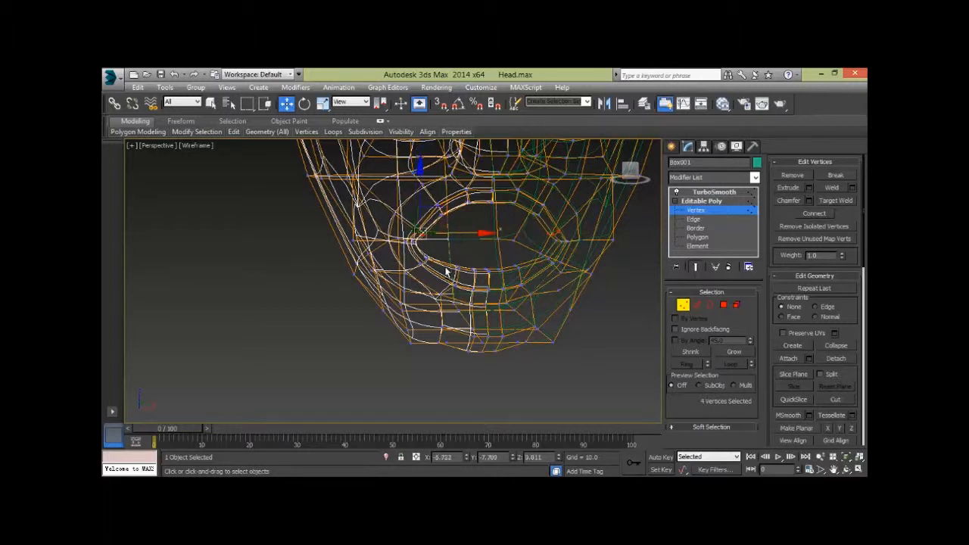
- Raise the lower vertices near the mouth corner, and adjust the vertices at the upper lip's centre
{"action": "middle_click_drag", "start_coordinate": [446, 269], "coordinate": [435, 254], "text": "alt"}
{"action": "left_click_drag", "start_coordinate": [423, 265], "coordinate": [458, 262]}
{"action": "left_click_drag", "start_coordinate": [430, 226], "coordinate": [430, 220]}
{"action": "left_click", "coordinate": [492, 217]}
{"action": "middle_click_drag", "start_coordinate": [493, 220], "coordinate": [497, 238], "text": "alt"}
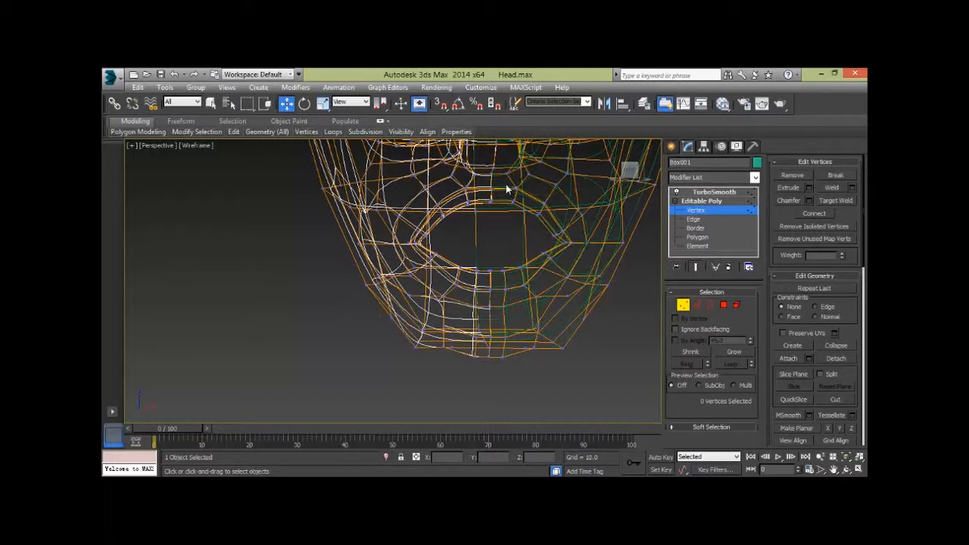
{"action": "left_click_drag", "start_coordinate": [486, 217], "coordinate": [487, 215]}
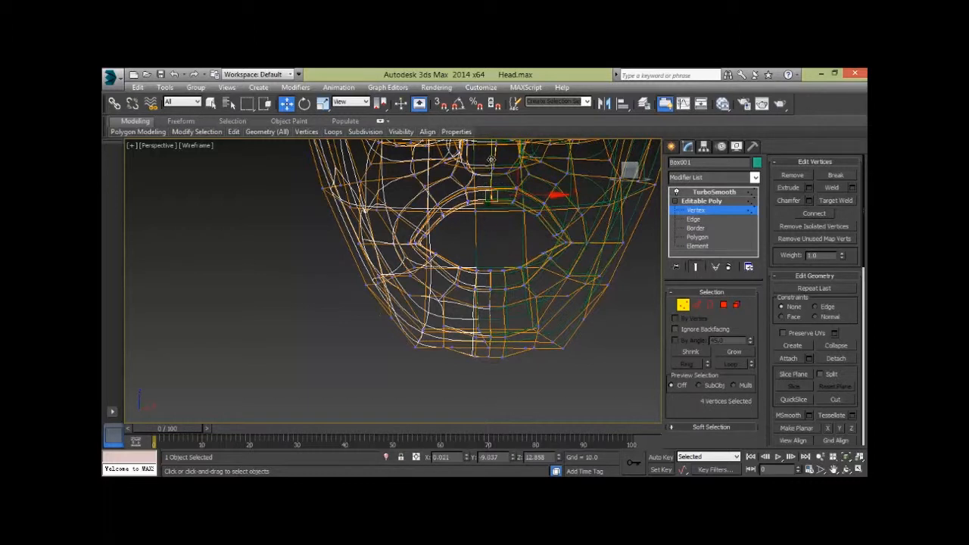
- Leave vertex editing, deselect the head, and return to shaded display with edged faces
{"action": "middle_click_drag", "start_coordinate": [556, 289], "coordinate": [579, 311], "text": "alt"}
{"action": "left_click", "coordinate": [685, 306]}
{"action": "left_click", "coordinate": [598, 315]}
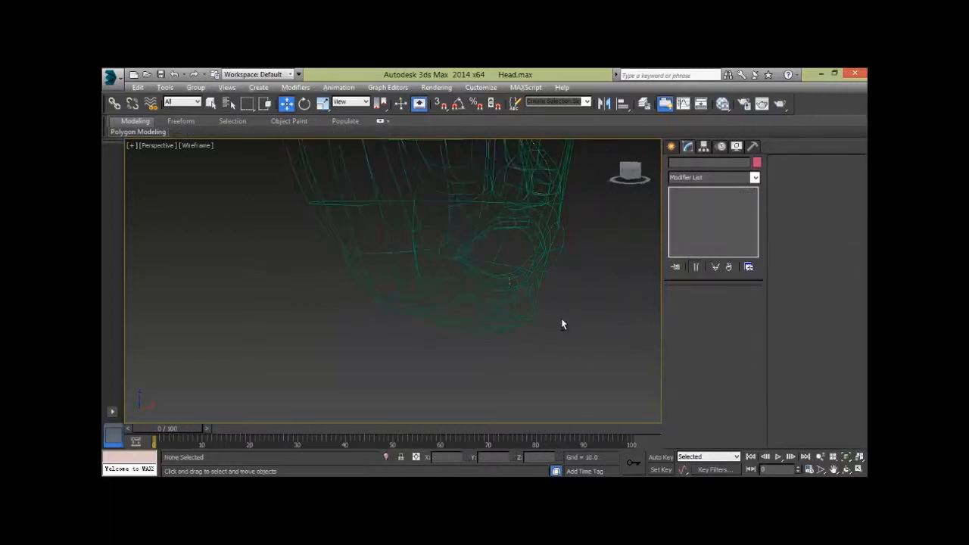
{"action": "key", "text": "F3"}
- Inspect the head from several angles and check a render of the perspective view
{"action": "scroll", "coordinate": [540, 356], "scroll_direction": "down", "scroll_amount": 5}
{"action": "mouse_move", "coordinate": [555, 351]}
{"action": "middle_mouse_down", "text": "alt"}
{"action": "mouse_move", "coordinate": [541, 355]}
{"action": "mouse_move", "coordinate": [567, 358]}
{"action": "middle_mouse_up", "text": "alt"}
{"action": "scroll", "coordinate": [568, 358], "scroll_direction": "up", "scroll_amount": 3}
{"action": "mouse_move", "coordinate": [485, 364]}
{"action": "middle_mouse_down", "text": "alt"}
{"action": "mouse_move", "coordinate": [460, 350]}
{"action": "mouse_move", "coordinate": [538, 361]}
{"action": "mouse_move", "coordinate": [520, 394]}
{"action": "mouse_move", "coordinate": [521, 356]}
{"action": "middle_mouse_up", "text": "alt"}
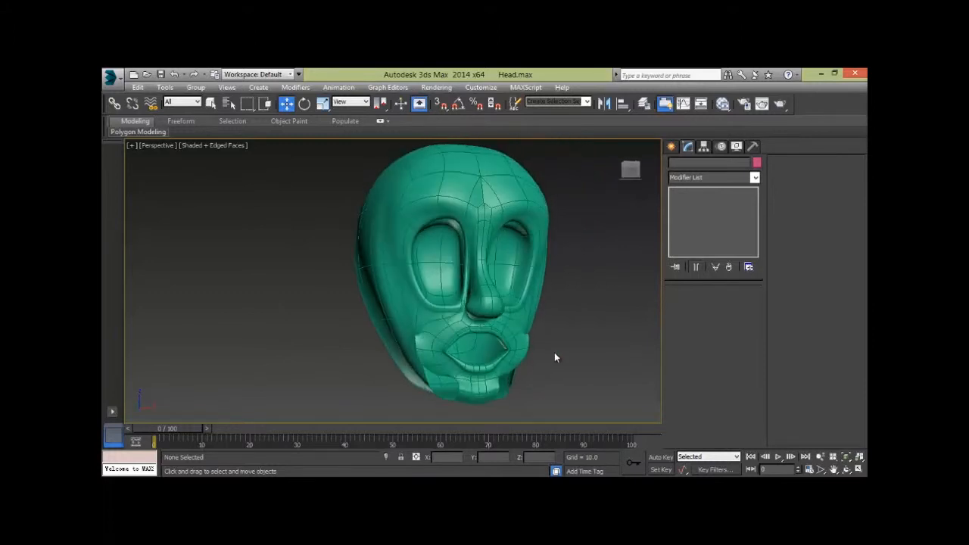
{"action": "mouse_move", "coordinate": [455, 367]}
{"action": "middle_mouse_down", "text": "alt"}
{"action": "mouse_move", "coordinate": [510, 381]}
{"action": "mouse_move", "coordinate": [399, 374]}
{"action": "middle_mouse_up", "text": "alt"}
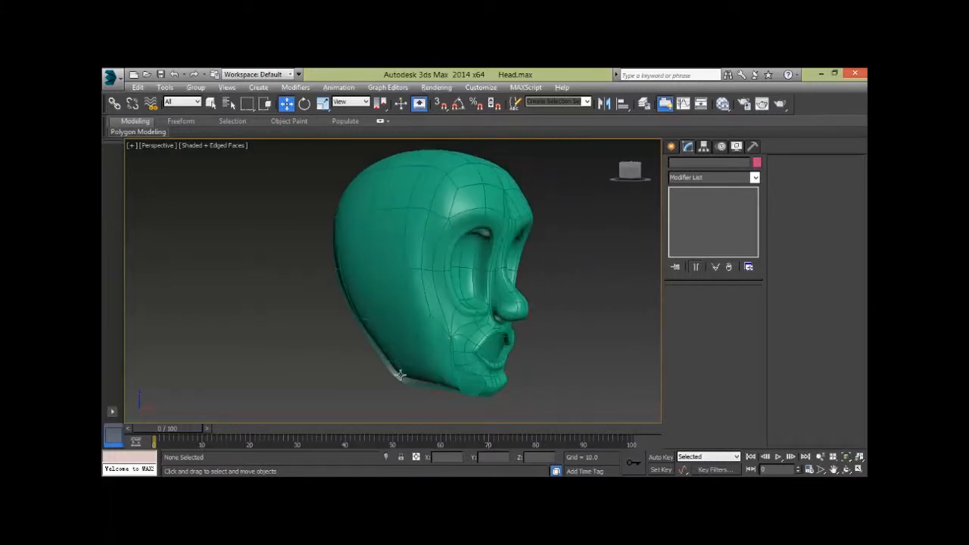
{"action": "mouse_move", "coordinate": [463, 347]}
{"action": "middle_mouse_down", "text": "alt"}
{"action": "mouse_move", "coordinate": [363, 348]}
{"action": "mouse_move", "coordinate": [529, 386]}
{"action": "middle_mouse_up", "text": "alt"}
{"action": "middle_click_drag", "start_coordinate": [518, 351], "coordinate": [495, 367], "text": "alt"}
{"action": "key", "text": "shift+q"}
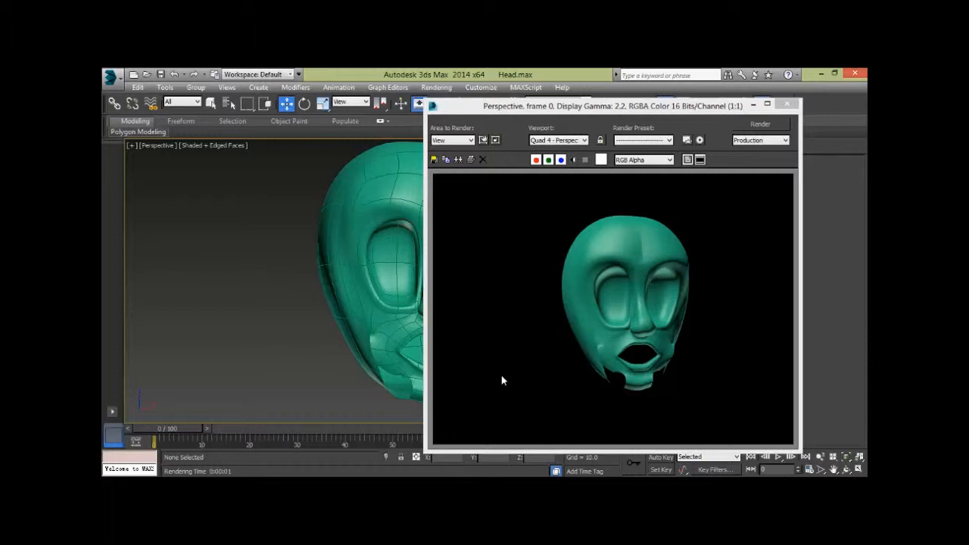
{"action": "left_click", "coordinate": [788, 106]}
- Select the head and cut a new edge down the cheek from the cheek vertex to the jaw edge loop
{"action": "middle_click_drag", "start_coordinate": [417, 294], "coordinate": [428, 329], "text": "alt"}
{"action": "left_click", "coordinate": [429, 329]}
{"action": "middle_click_drag", "start_coordinate": [536, 303], "coordinate": [572, 249]}
{"action": "left_click", "coordinate": [696, 219]}
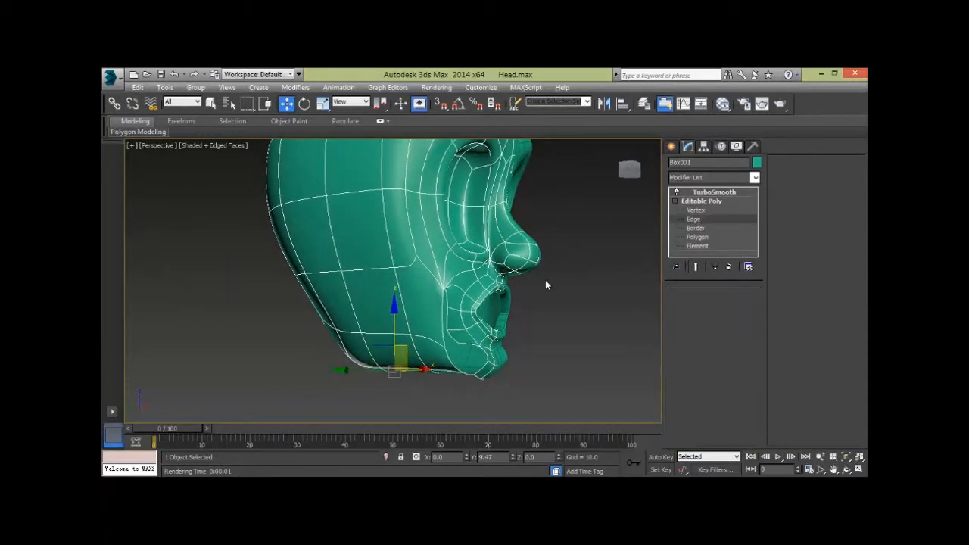
{"action": "scroll", "coordinate": [434, 306], "scroll_direction": "up", "scroll_amount": 3}
{"action": "left_click", "coordinate": [429, 297]}
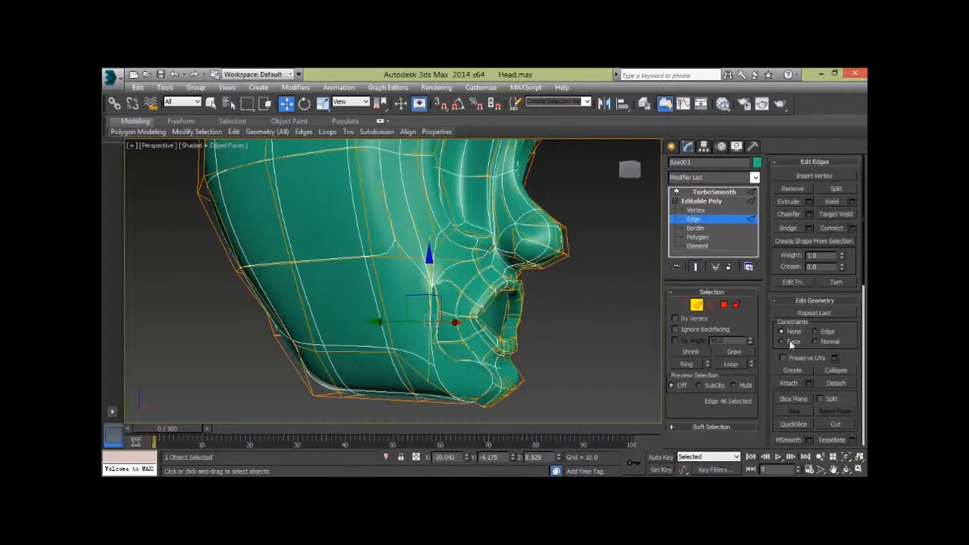
{"action": "left_click", "coordinate": [682, 306]}
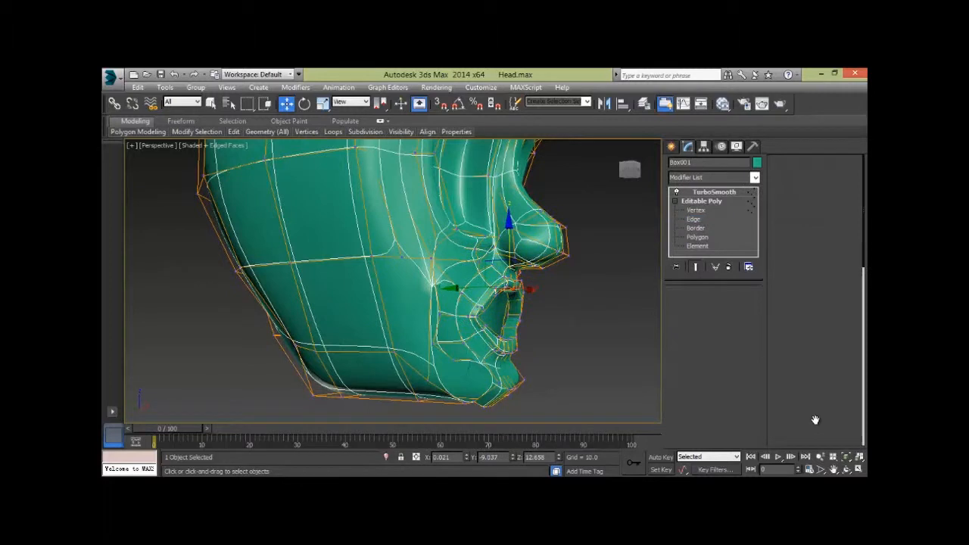
{"action": "left_click", "coordinate": [837, 399]}
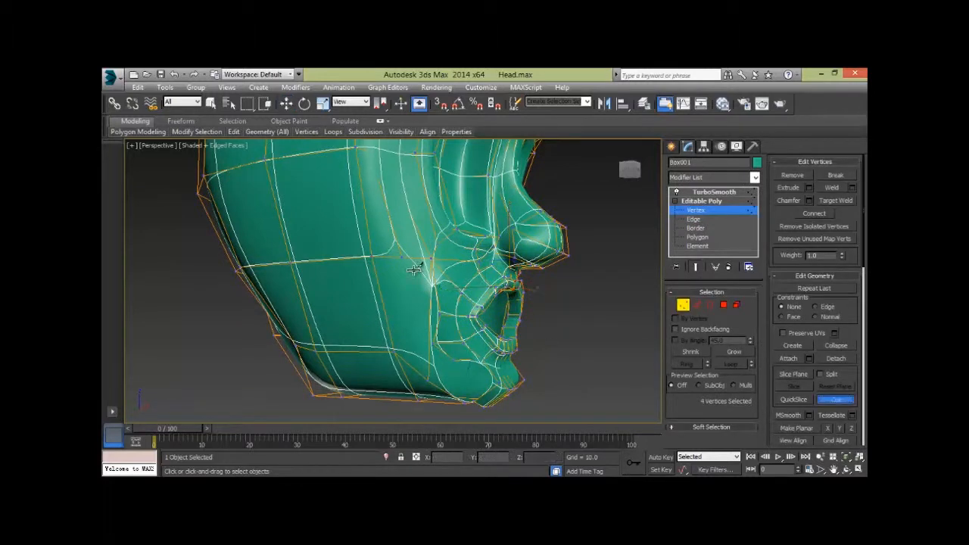
{"action": "key", "text": "s"}
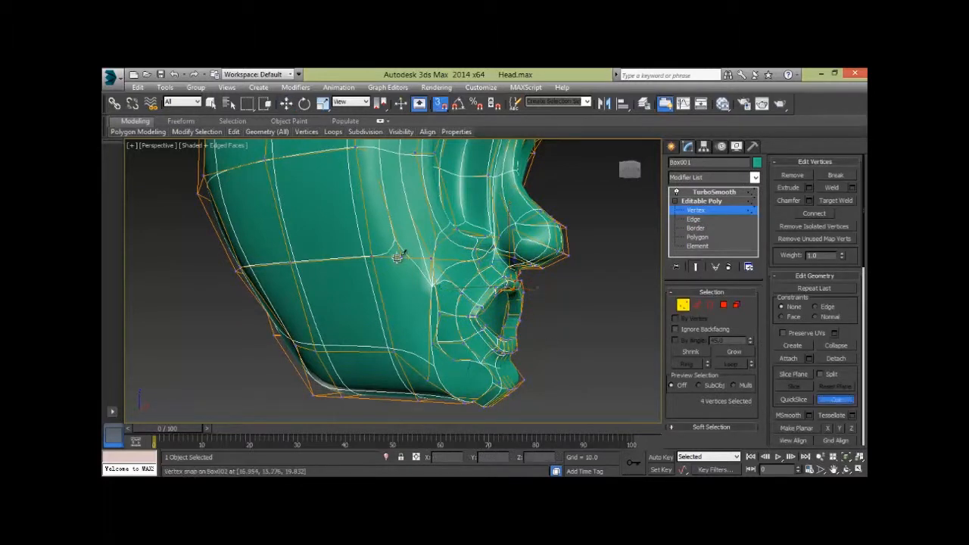
{"action": "key", "text": "s"}
{"action": "left_click", "coordinate": [411, 366]}
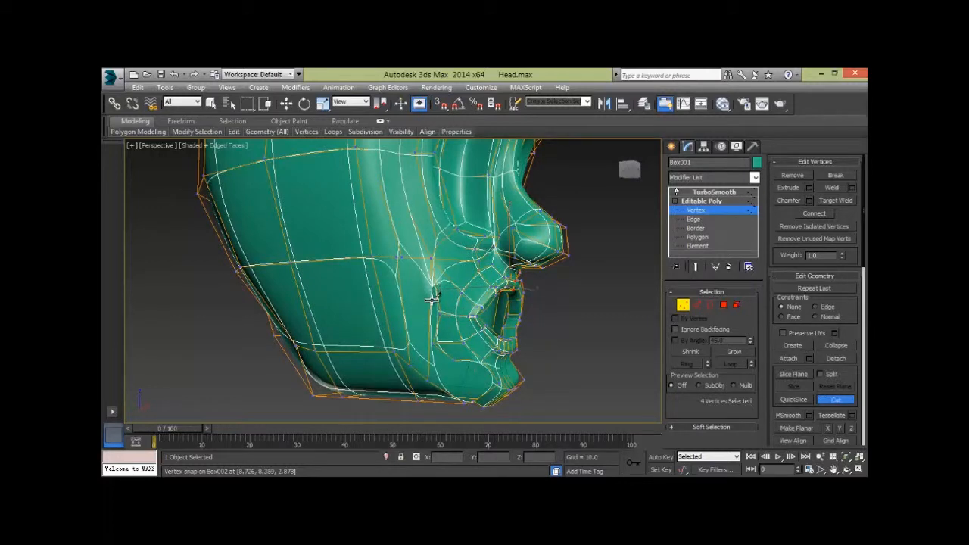
- Cut a horizontal edge across the cheek, running from beside the mouth corner toward the back of the jaw
{"action": "key", "text": "s"}
{"action": "middle_click_drag", "start_coordinate": [593, 346], "coordinate": [567, 345], "text": "alt"}
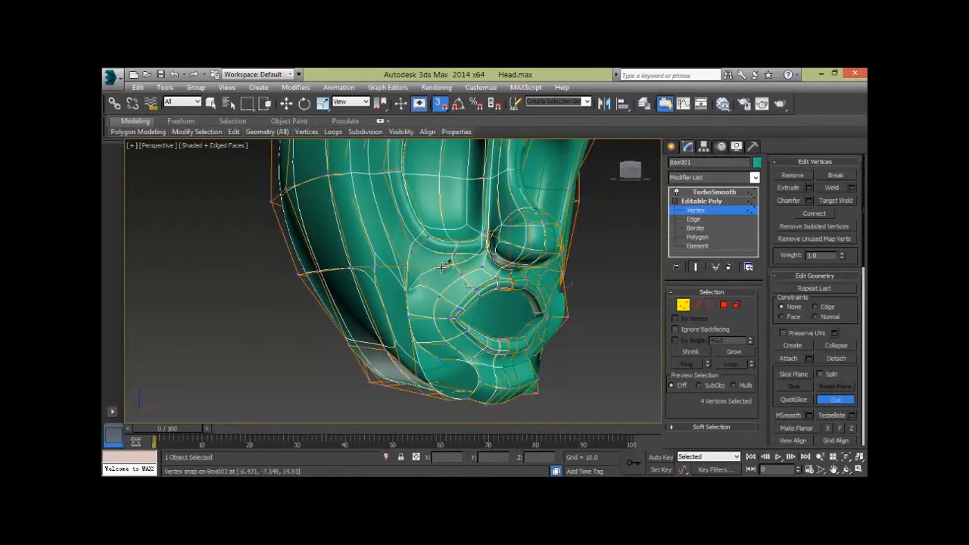
{"action": "mouse_move", "coordinate": [419, 331]}
{"action": "middle_mouse_down", "text": "alt"}
{"action": "mouse_move", "coordinate": [463, 324]}
{"action": "mouse_move", "coordinate": [419, 346]}
{"action": "middle_mouse_up", "text": "alt"}
{"action": "scroll", "coordinate": [463, 323], "scroll_direction": "up", "scroll_amount": 3}
{"action": "middle_click_drag", "start_coordinate": [420, 309], "coordinate": [446, 324], "text": "alt"}
{"action": "key", "text": "s"}
{"action": "key", "text": "s"}
{"action": "left_click", "coordinate": [370, 302]}
{"action": "key", "text": "s"}
{"action": "left_click", "coordinate": [344, 303]}
{"action": "middle_click_drag", "start_coordinate": [421, 303], "coordinate": [448, 340], "text": "alt"}
{"action": "middle_click_drag", "start_coordinate": [501, 283], "coordinate": [515, 322], "text": "alt"}
- Target-weld the open vertices between the cheek and the patch beside the mouth
{"action": "key", "text": "w"}
{"action": "left_click", "coordinate": [840, 203]}
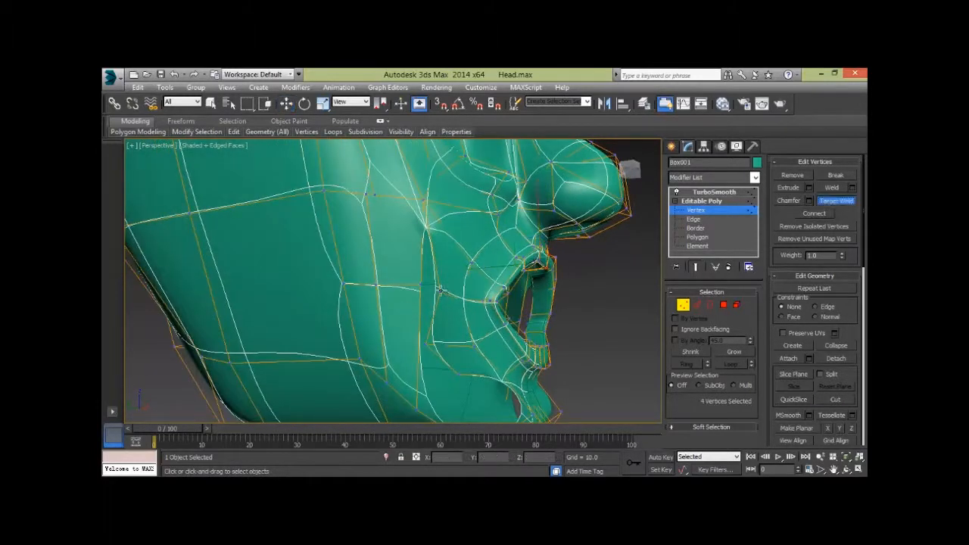
{"action": "middle_click_drag", "start_coordinate": [423, 285], "coordinate": [406, 360], "text": "alt"}
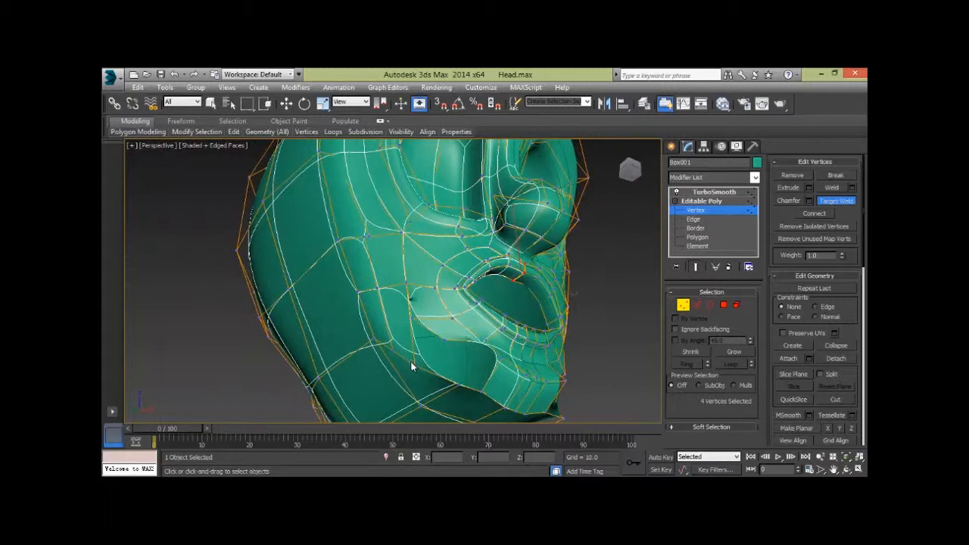
{"action": "left_click", "coordinate": [411, 321]}
- Raise the jaw vertex below the cheek, and lower the vertex at the edge of the chin-side gap
{"action": "middle_click_drag", "start_coordinate": [440, 353], "coordinate": [463, 380], "text": "alt"}
{"action": "key", "text": "w"}
{"action": "left_click", "coordinate": [394, 360]}
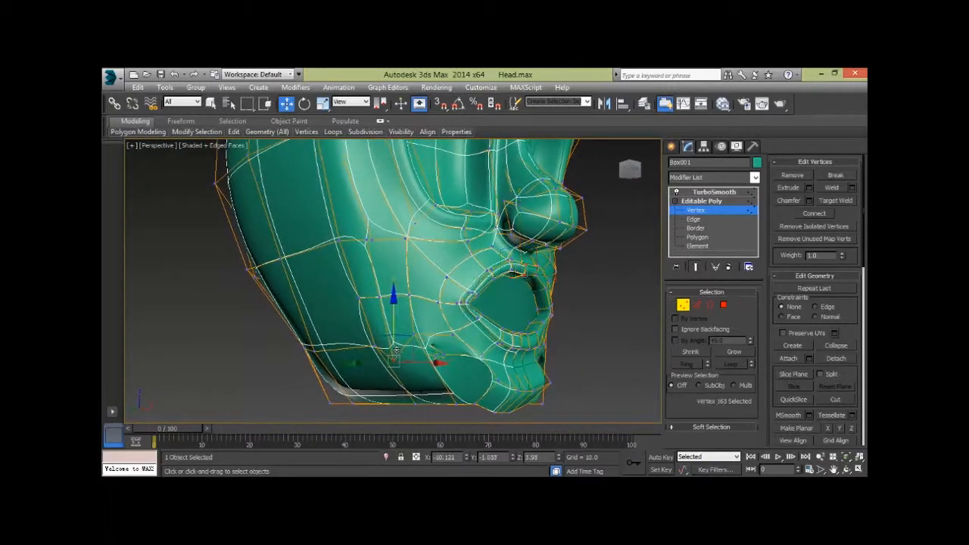
{"action": "left_click_drag", "start_coordinate": [395, 313], "coordinate": [396, 302]}
{"action": "middle_click_drag", "start_coordinate": [427, 323], "coordinate": [432, 354], "text": "alt"}
{"action": "left_click", "coordinate": [441, 342]}
{"action": "left_click_drag", "start_coordinate": [440, 308], "coordinate": [440, 333]}
{"action": "middle_click_drag", "start_coordinate": [440, 337], "coordinate": [507, 420], "text": "alt"}
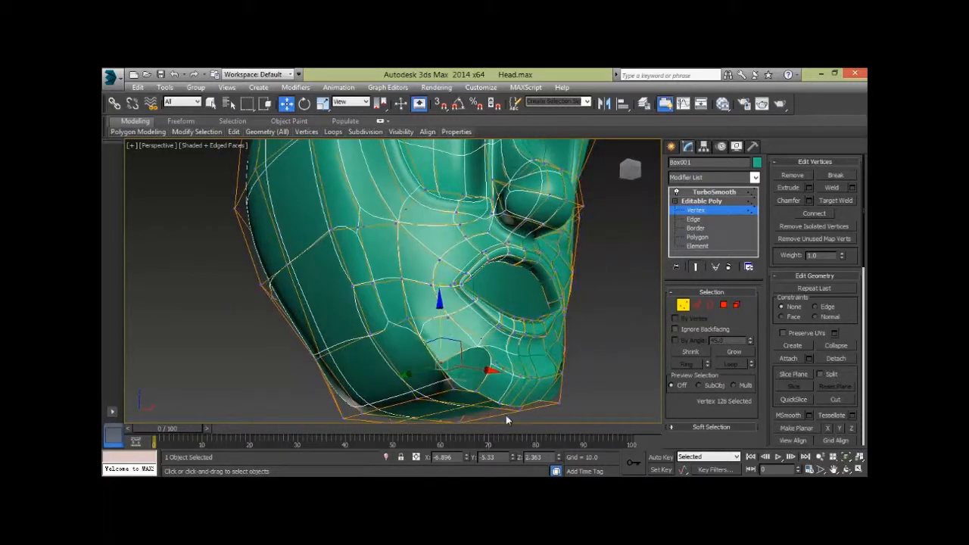
- Target-weld the open vertices at the jaw edge beside the chin gap
{"action": "left_click", "coordinate": [844, 203]}
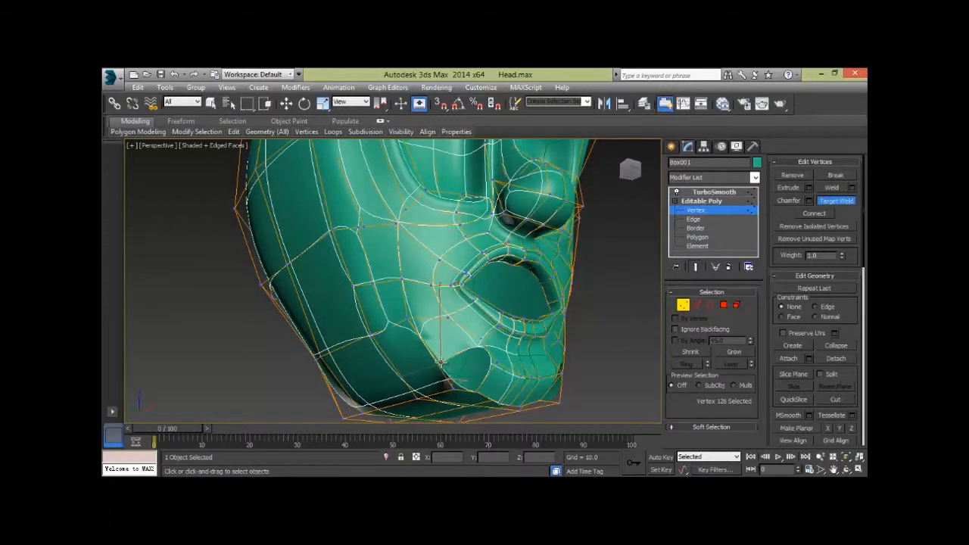
{"action": "left_click", "coordinate": [441, 363]}
{"action": "middle_click_drag", "start_coordinate": [505, 382], "coordinate": [408, 342], "text": "alt"}
- Move the two cheek vertices beside the mouth area and the vertex above them toward the back of the head
{"action": "key", "text": "w"}
{"action": "left_click", "coordinate": [407, 332]}
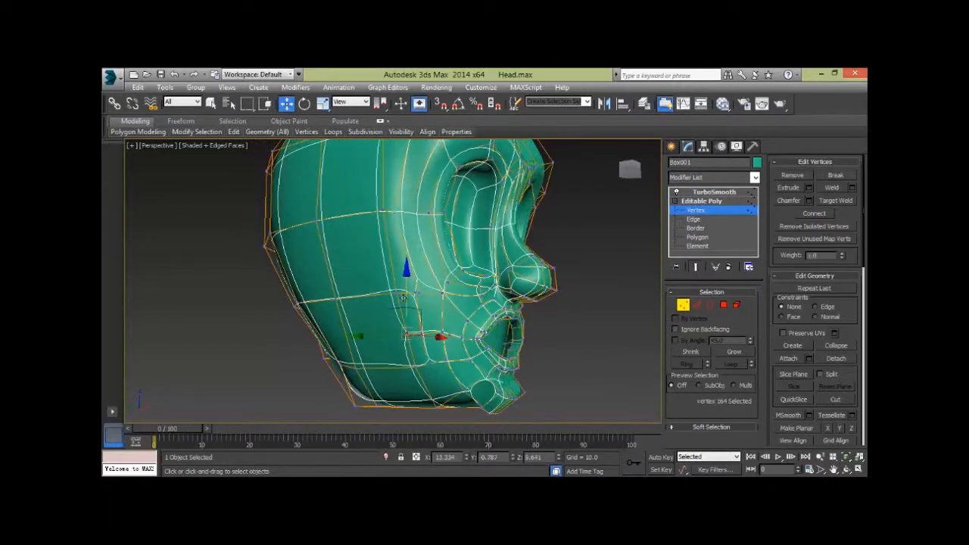
{"action": "left_click", "coordinate": [395, 292], "text": "ctrl"}
{"action": "middle_click_drag", "start_coordinate": [482, 358], "coordinate": [493, 357], "text": "alt"}
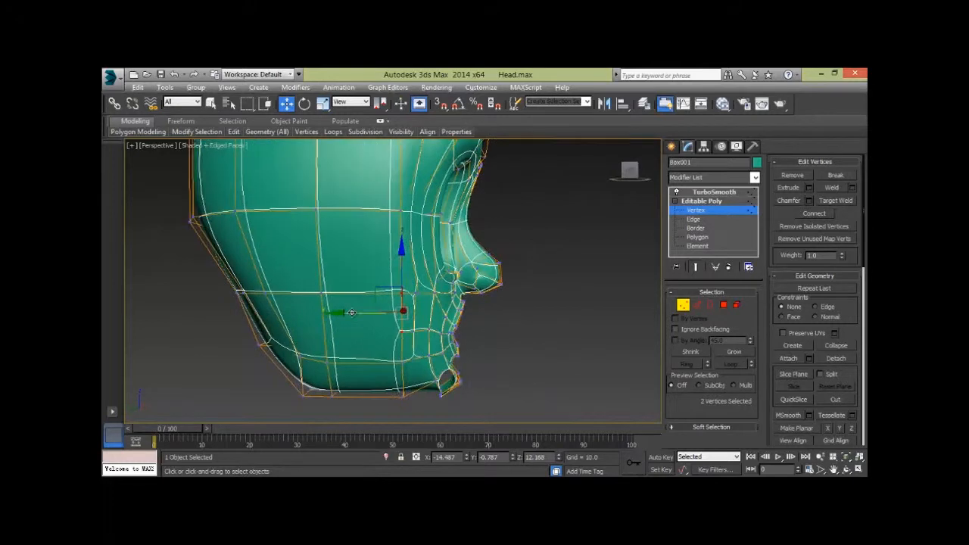
{"action": "left_click_drag", "start_coordinate": [352, 313], "coordinate": [330, 312]}
{"action": "left_click", "coordinate": [380, 214]}
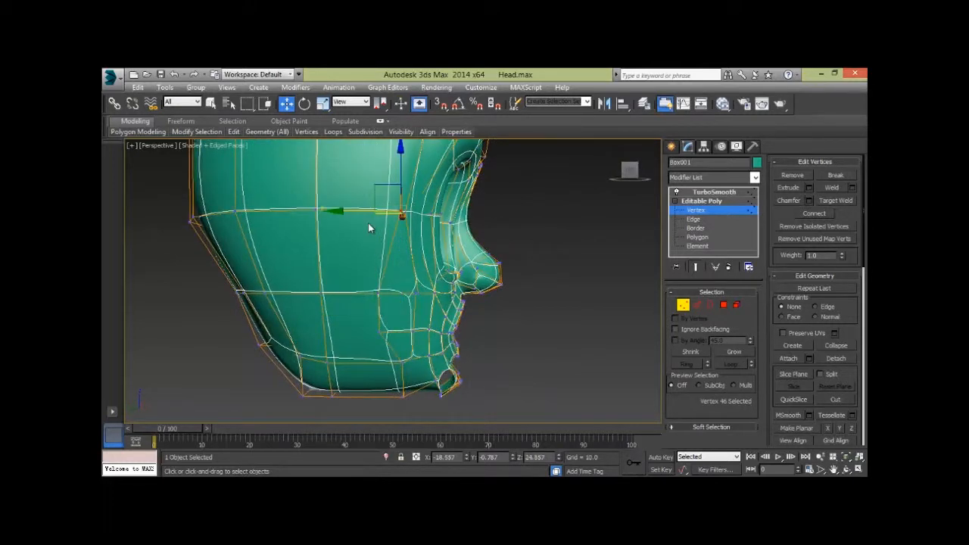
{"action": "middle_click_drag", "start_coordinate": [532, 326], "coordinate": [389, 267], "text": "alt"}
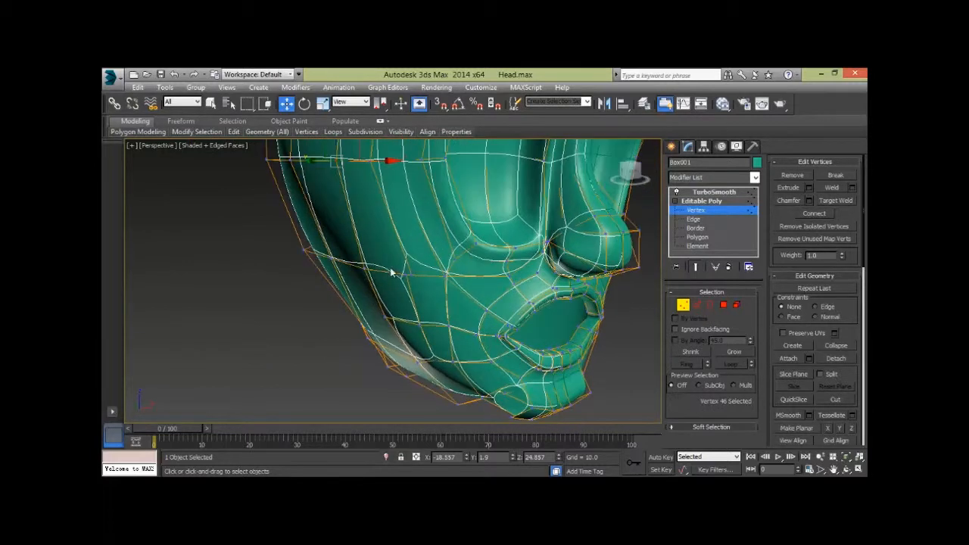
- Collapse the two neighbouring vertices on the outer cheek, level with the base of the nose, into one
{"action": "left_click", "coordinate": [411, 273]}
{"action": "middle_click_drag", "start_coordinate": [460, 282], "coordinate": [375, 266], "text": "alt"}
{"action": "left_click", "coordinate": [367, 262], "text": "ctrl"}
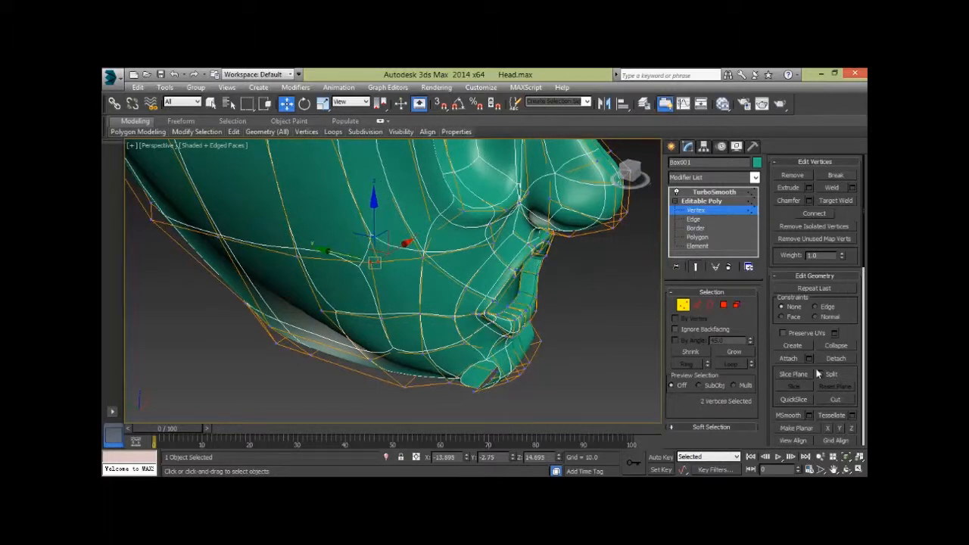
{"action": "left_click", "coordinate": [847, 345]}
- Move the vertex at the side of the face, level with the eye, inward along the X axis
{"action": "middle_click_drag", "start_coordinate": [525, 295], "coordinate": [380, 210]}
{"action": "left_click", "coordinate": [376, 208]}
{"action": "left_click_drag", "start_coordinate": [415, 209], "coordinate": [435, 209]}
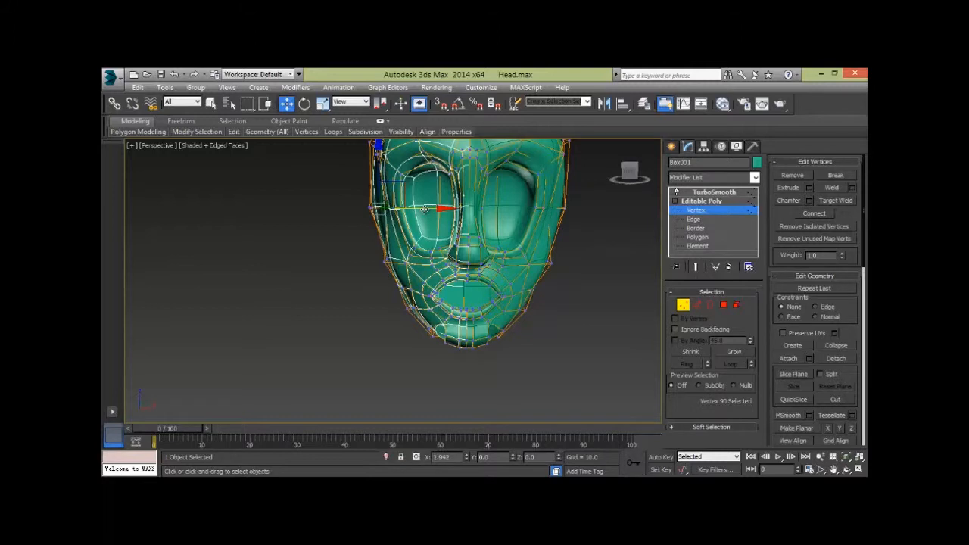
- Move the two cheek vertices beside the mouth corner outward along the X axis
{"action": "middle_click_drag", "start_coordinate": [509, 260], "coordinate": [469, 284], "text": "alt"}
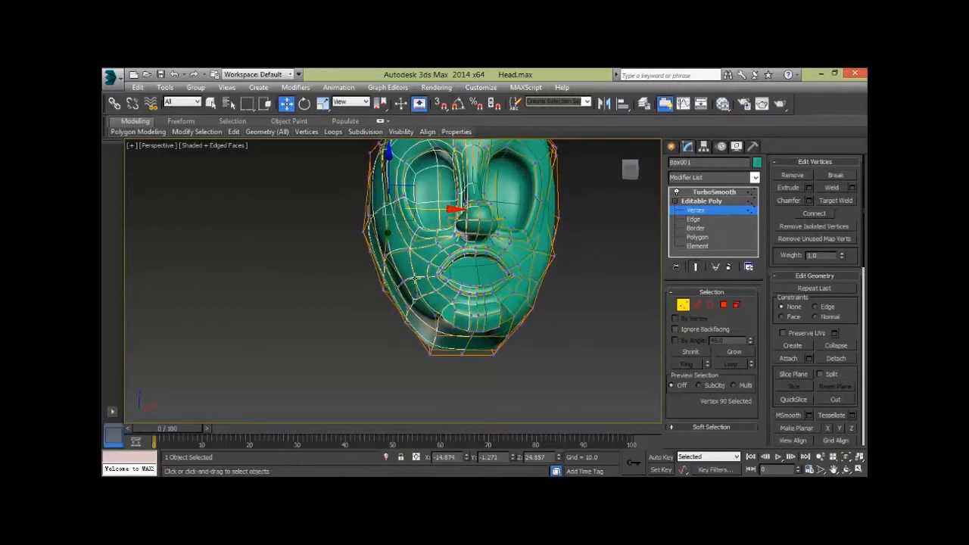
{"action": "left_click", "coordinate": [408, 280]}
{"action": "left_click", "coordinate": [436, 279], "text": "ctrl"}
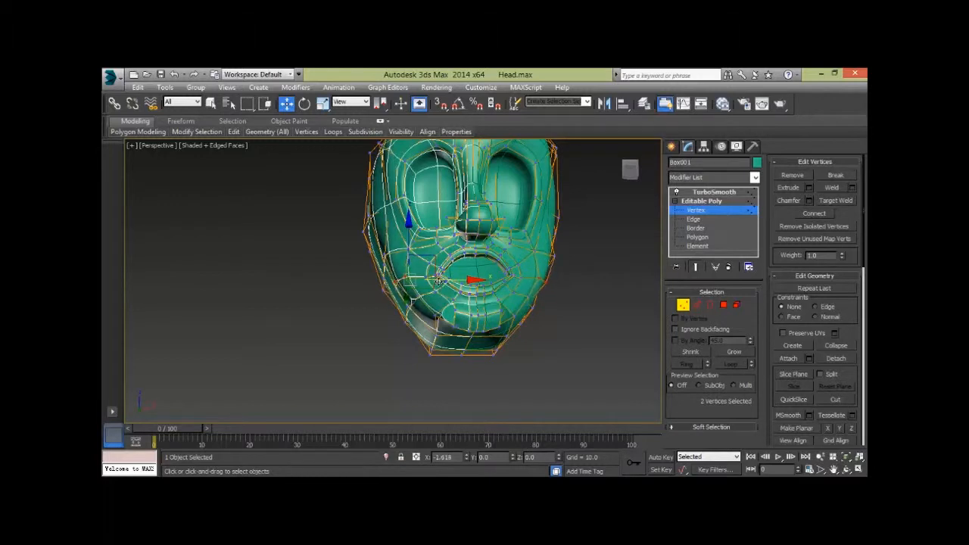
{"action": "middle_click_drag", "start_coordinate": [534, 329], "coordinate": [540, 361], "text": "alt"}
- Leave vertex editing, deselect the head and examine its smoothed shape from several angles
{"action": "left_click", "coordinate": [684, 307]}
{"action": "left_click", "coordinate": [615, 308]}
{"action": "middle_click_drag", "start_coordinate": [469, 344], "coordinate": [482, 292], "text": "alt"}
{"action": "middle_click_drag", "start_coordinate": [564, 330], "coordinate": [468, 386], "text": "alt"}
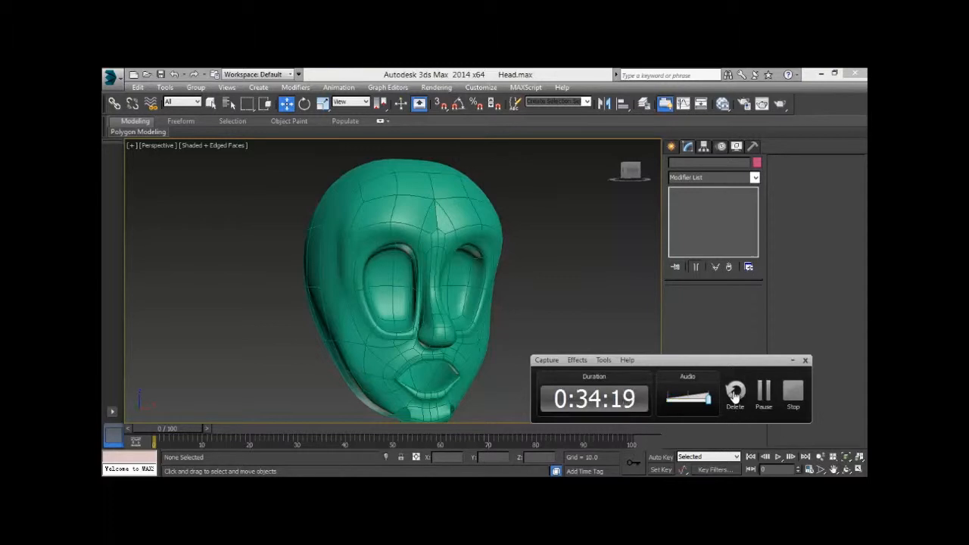
{"action": "left_click", "coordinate": [763, 398]}
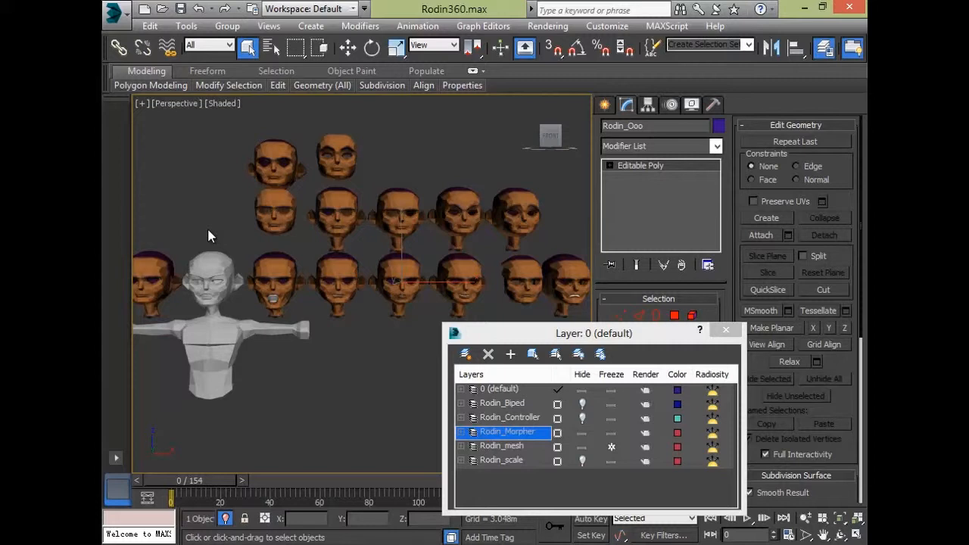
- Examine the mouth shapes of the expression heads lined up beside the Rodin character
{"action": "left_click", "coordinate": [354, 340]}
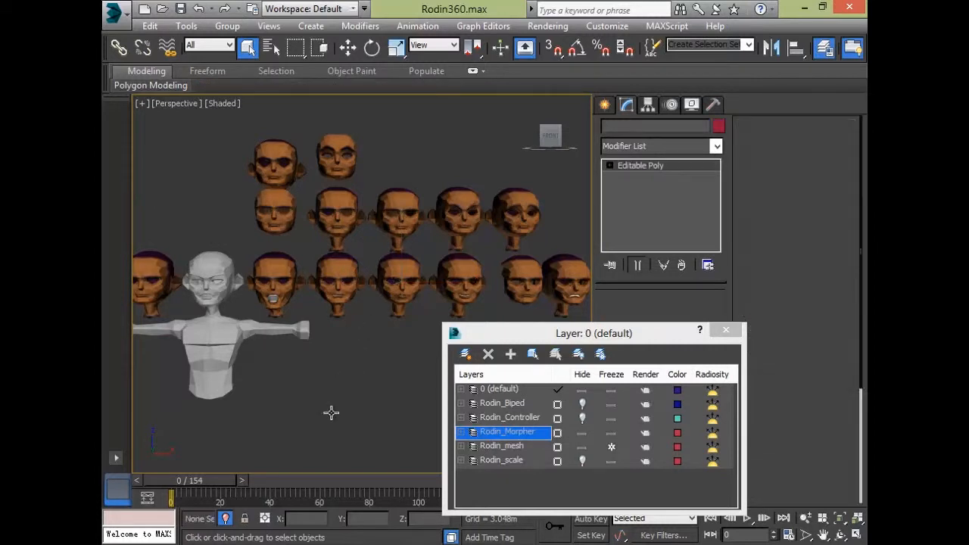
{"action": "key", "text": "ctrl+z"}
{"action": "scroll", "coordinate": [345, 348], "scroll_direction": "up", "scroll_amount": 8}
{"action": "scroll", "coordinate": [301, 198], "scroll_direction": "down", "scroll_amount": 5}
{"action": "middle_click_drag", "start_coordinate": [306, 204], "coordinate": [372, 372]}
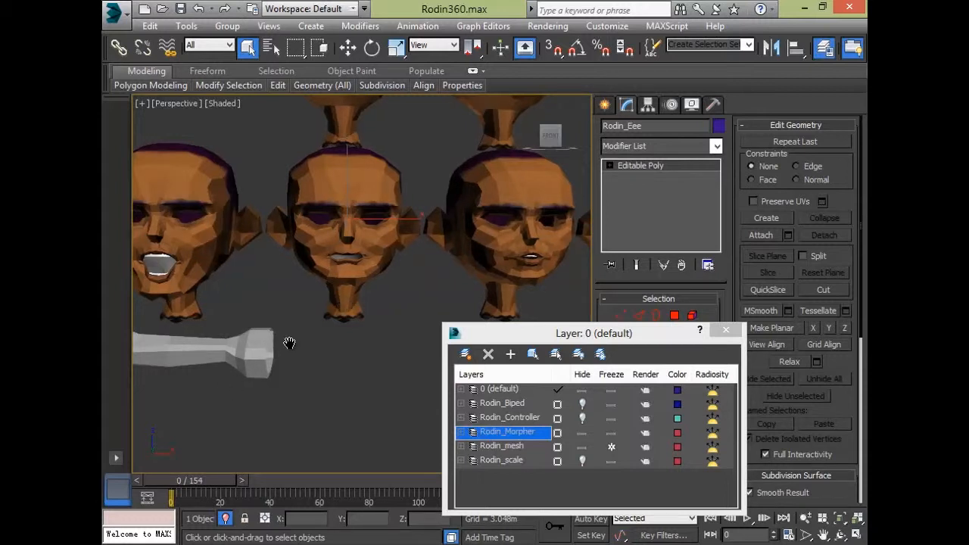
- Unfreeze the Rodin_mesh layer
{"action": "scroll", "coordinate": [273, 337], "scroll_direction": "down", "scroll_amount": 5}
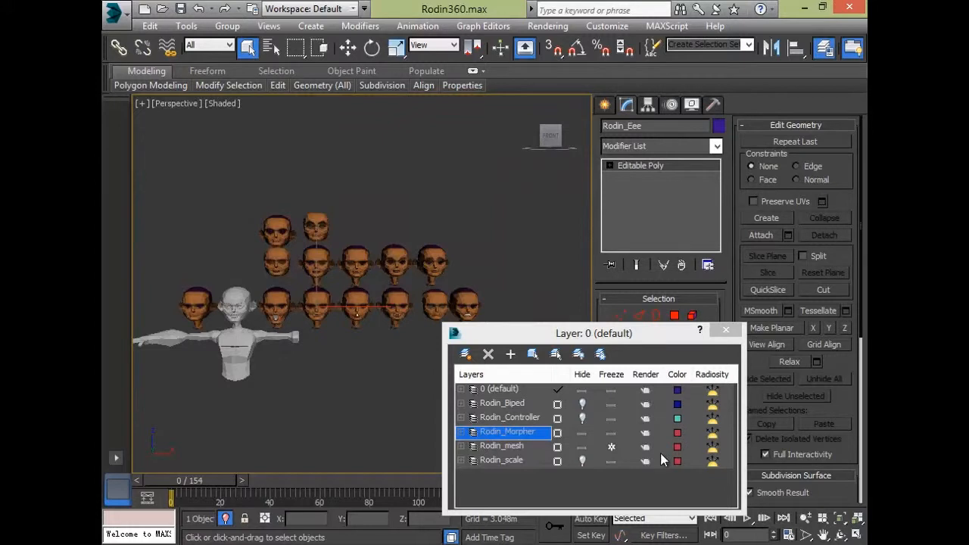
{"action": "left_click", "coordinate": [611, 447]}
{"action": "scroll", "coordinate": [346, 350], "scroll_direction": "up", "scroll_amount": 4}
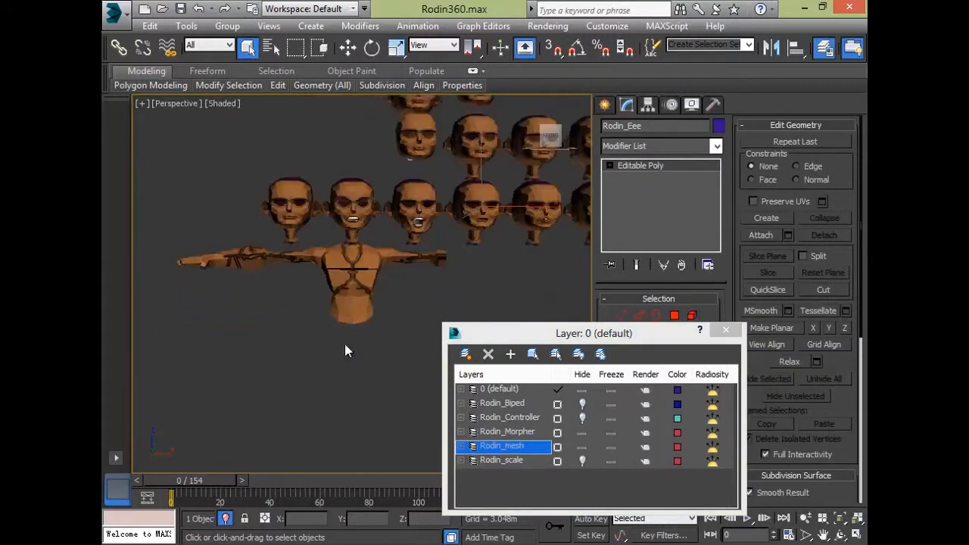
- Select Rodin_head and switch its Edit Poly modifier off and back on to compare the head without and with its body
{"action": "left_click", "coordinate": [356, 212]}
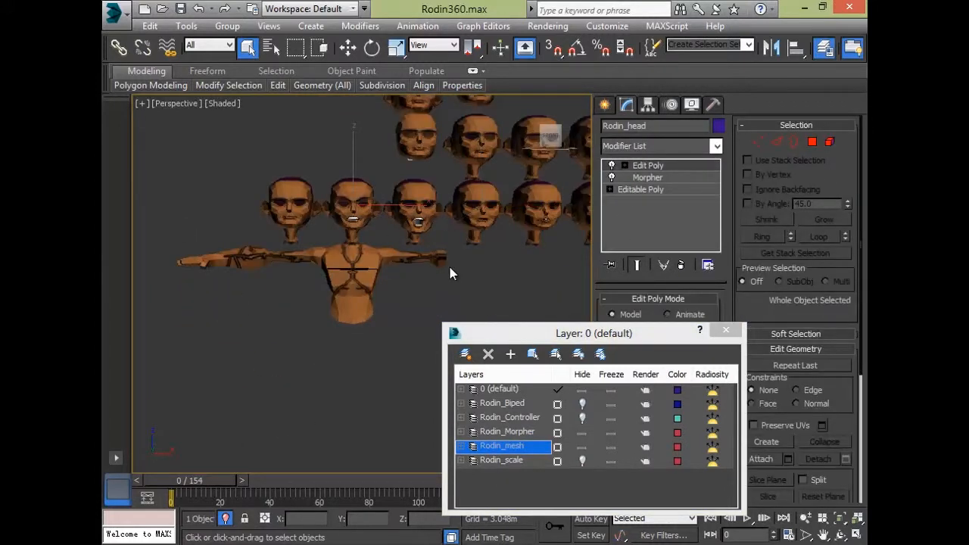
{"action": "middle_click_drag", "start_coordinate": [269, 235], "coordinate": [227, 269]}
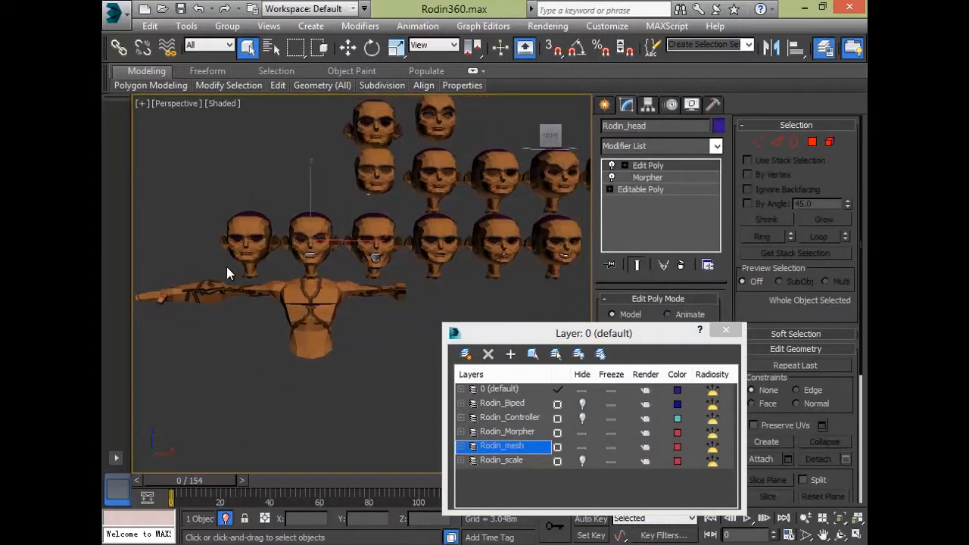
{"action": "left_click", "coordinate": [612, 165]}
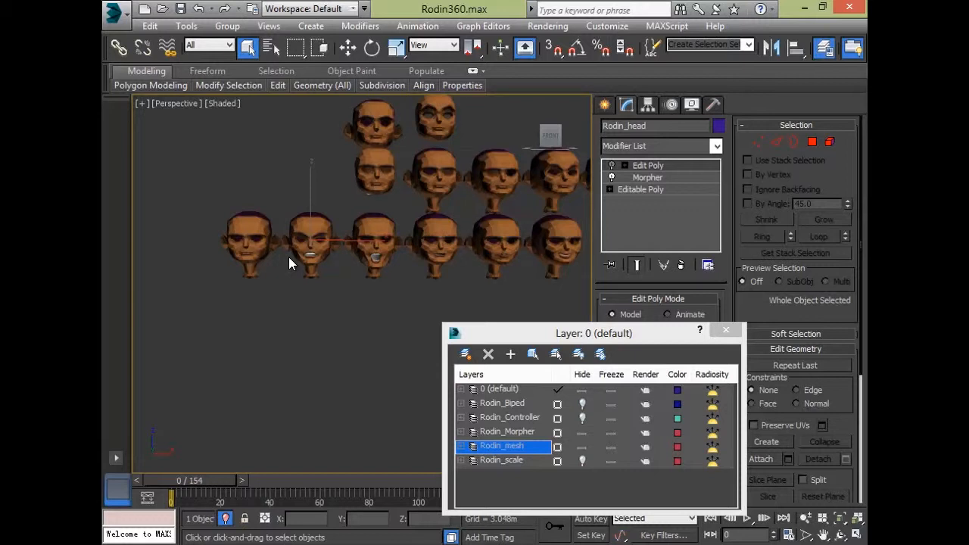
{"action": "left_click", "coordinate": [612, 167]}
- Enter vertex editing in the Edit Poly modifier of Rodin_head and inspect the base of the neck
{"action": "middle_click_drag", "start_coordinate": [385, 253], "coordinate": [402, 204]}
{"action": "scroll", "coordinate": [393, 203], "scroll_direction": "up", "scroll_amount": 5}
{"action": "middle_click_drag", "start_coordinate": [344, 223], "coordinate": [472, 220]}
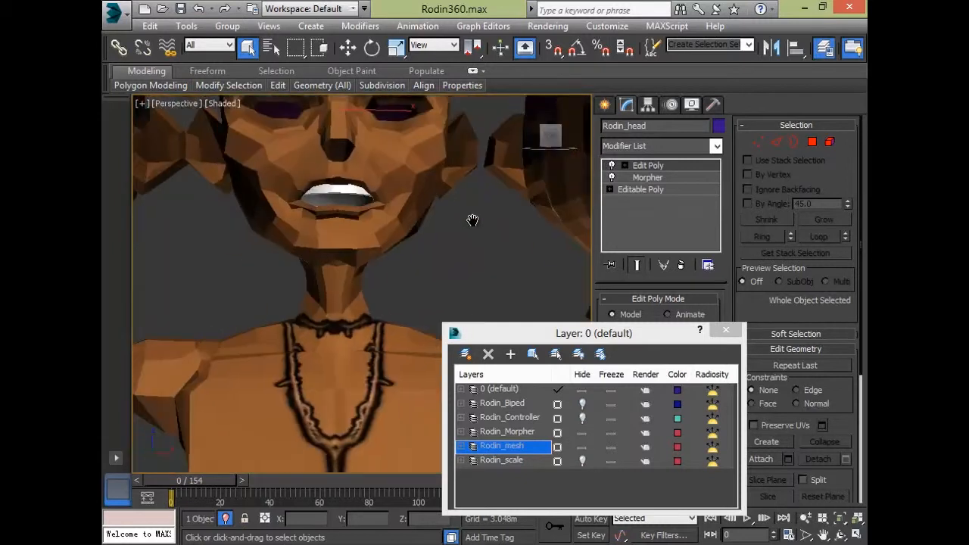
{"action": "scroll", "coordinate": [472, 220], "scroll_direction": "up", "scroll_amount": 4}
{"action": "left_click", "coordinate": [776, 141]}
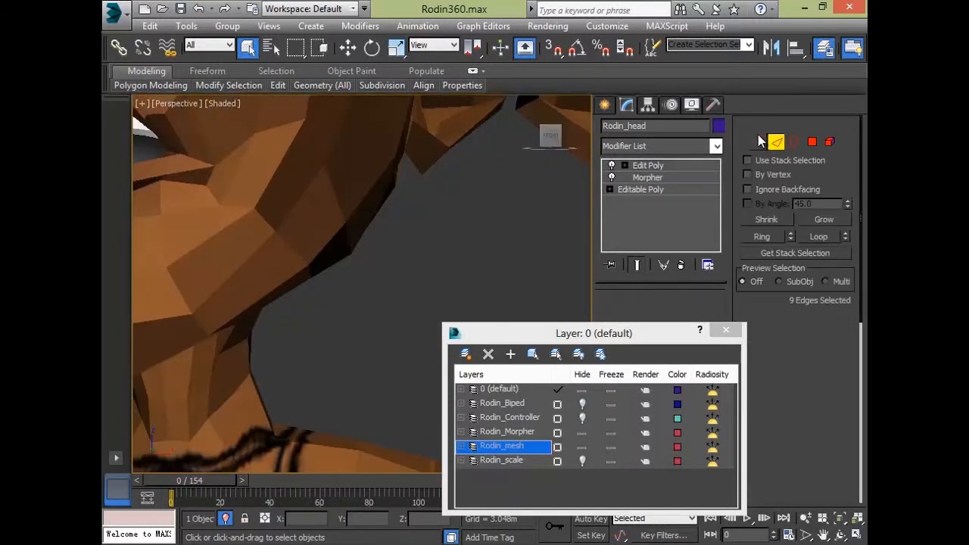
{"action": "left_click", "coordinate": [757, 140]}
{"action": "middle_click_drag", "start_coordinate": [171, 326], "coordinate": [376, 201]}
{"action": "scroll", "coordinate": [376, 201], "scroll_direction": "down", "scroll_amount": 3}
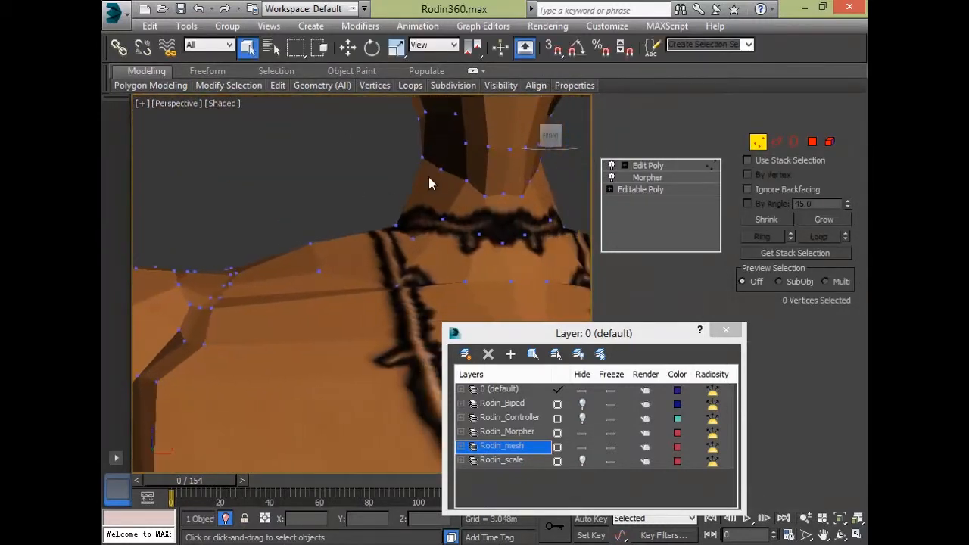
{"action": "middle_click_drag", "start_coordinate": [589, 227], "coordinate": [535, 243]}
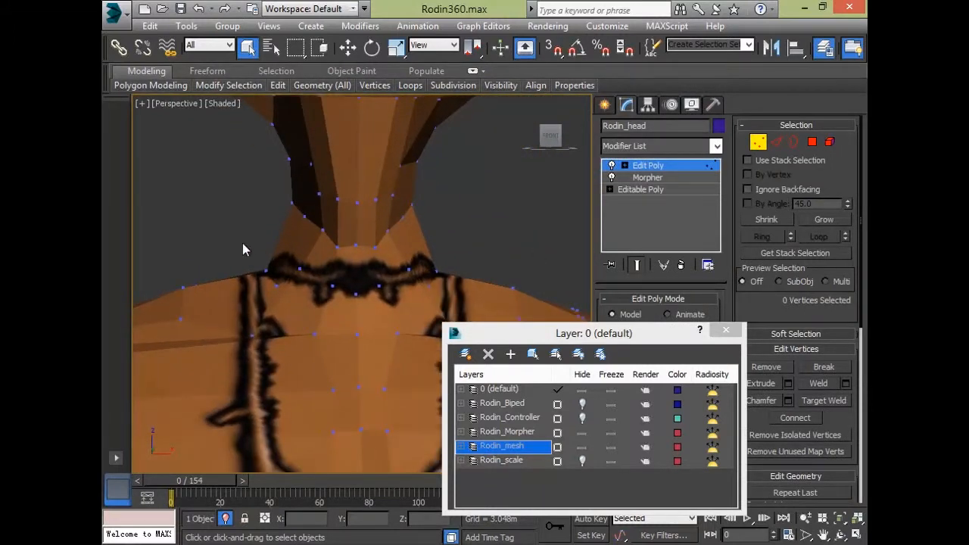
- Show the mesh in wireframe, select the ring of vertices joining the neck to the body, and leave vertex editing
{"action": "key", "text": "F4"}
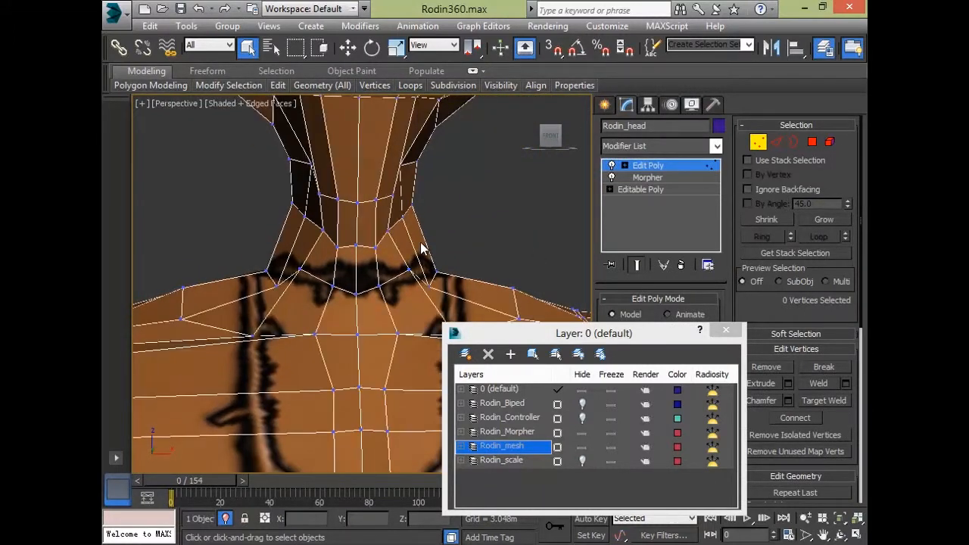
{"action": "key", "text": "F3"}
{"action": "left_click_drag", "start_coordinate": [249, 254], "coordinate": [455, 305]}
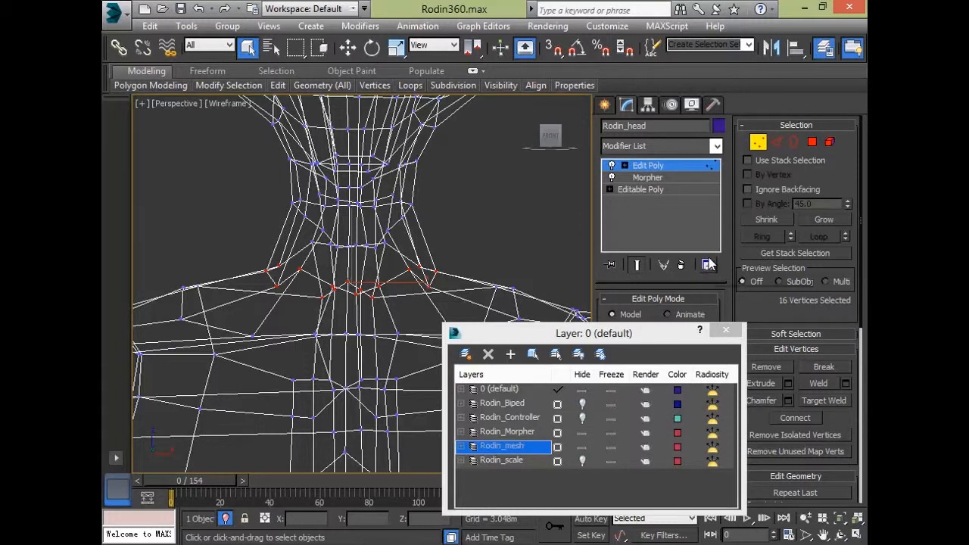
{"action": "left_click", "coordinate": [699, 166]}
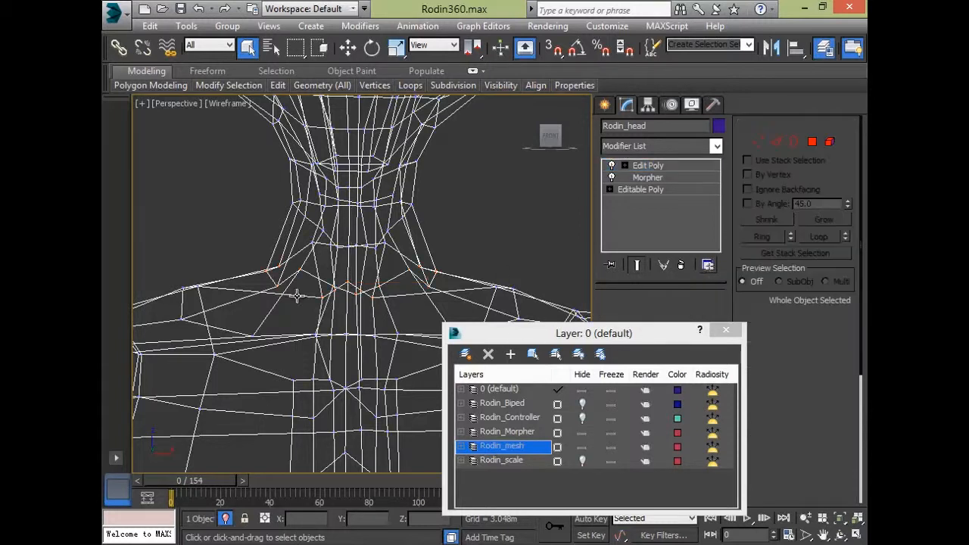
- Disable the Edit Poly modifier on Rodin_head and return the display to shaded with edged faces
{"action": "left_click", "coordinate": [611, 165]}
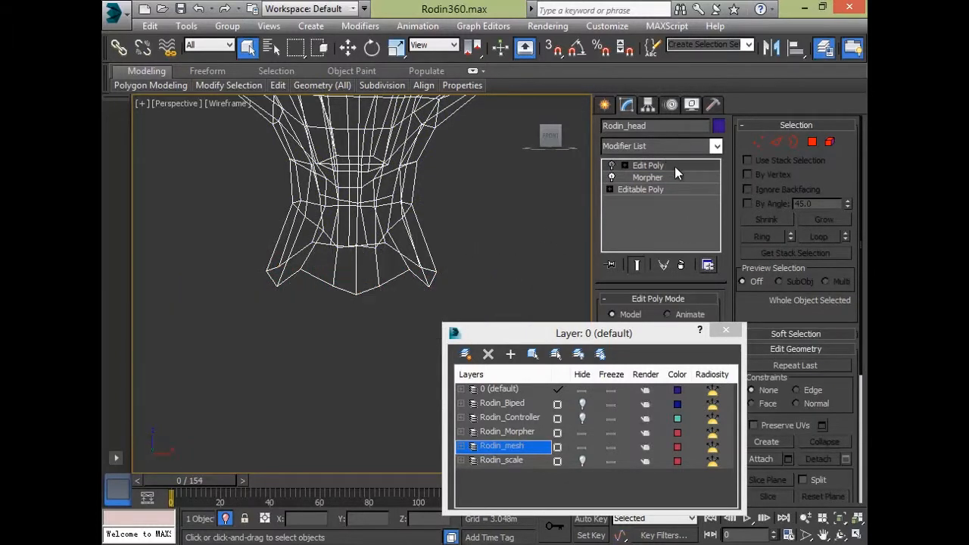
{"action": "scroll", "coordinate": [214, 320], "scroll_direction": "down", "scroll_amount": 6}
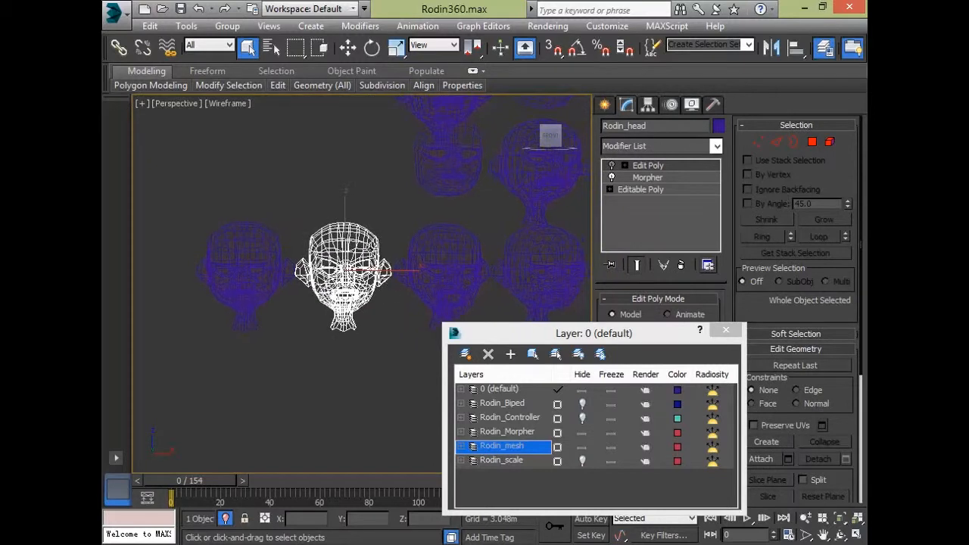
{"action": "key", "text": "F3"}
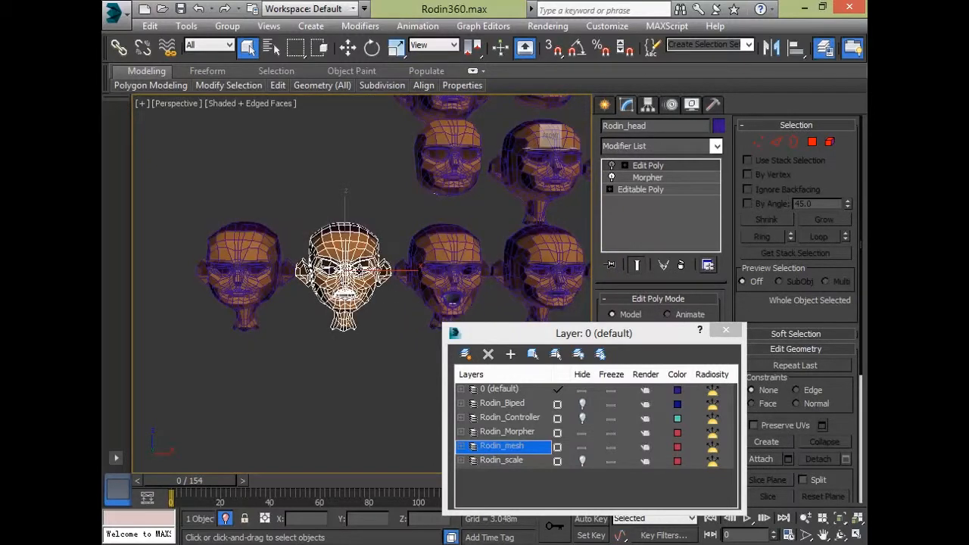
{"action": "left_click", "coordinate": [400, 402]}
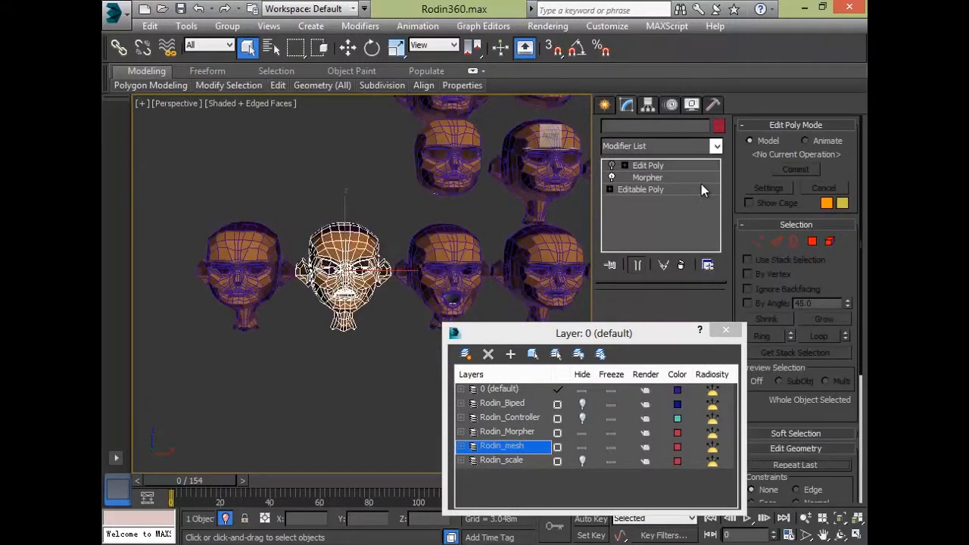
- Open the Morpher modifier of Rodin_head, shift the layer window aside, and examine the channel list and channel parameters
{"action": "left_click", "coordinate": [700, 182]}
{"action": "left_click_drag", "start_coordinate": [687, 337], "coordinate": [463, 395]}
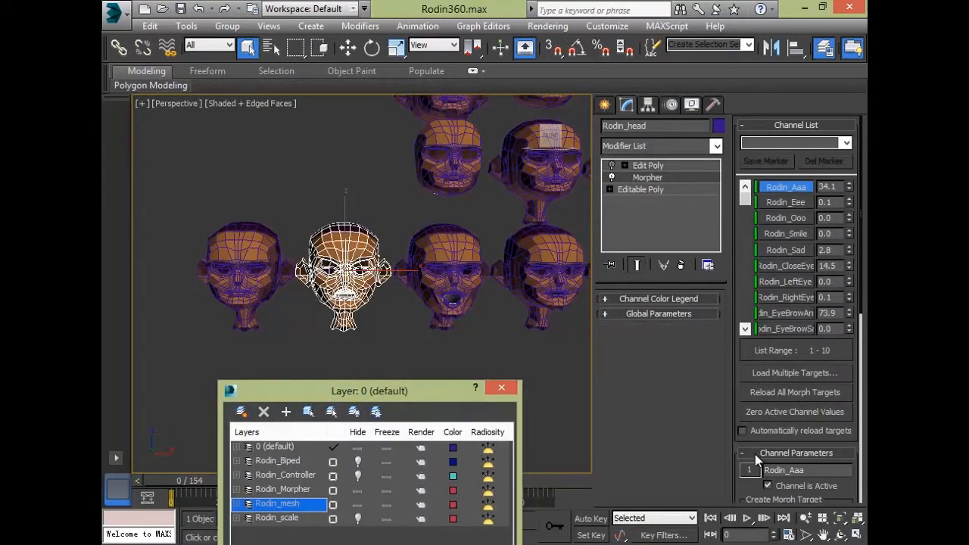
{"action": "scroll", "coordinate": [748, 491], "scroll_direction": "down", "scroll_amount": 5}
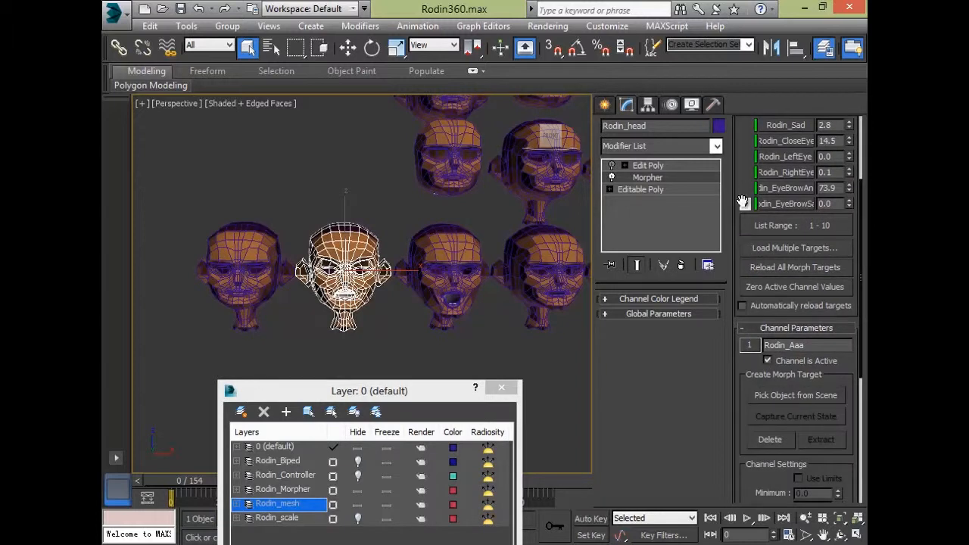
{"action": "scroll", "coordinate": [742, 201], "scroll_direction": "up", "scroll_amount": 5}
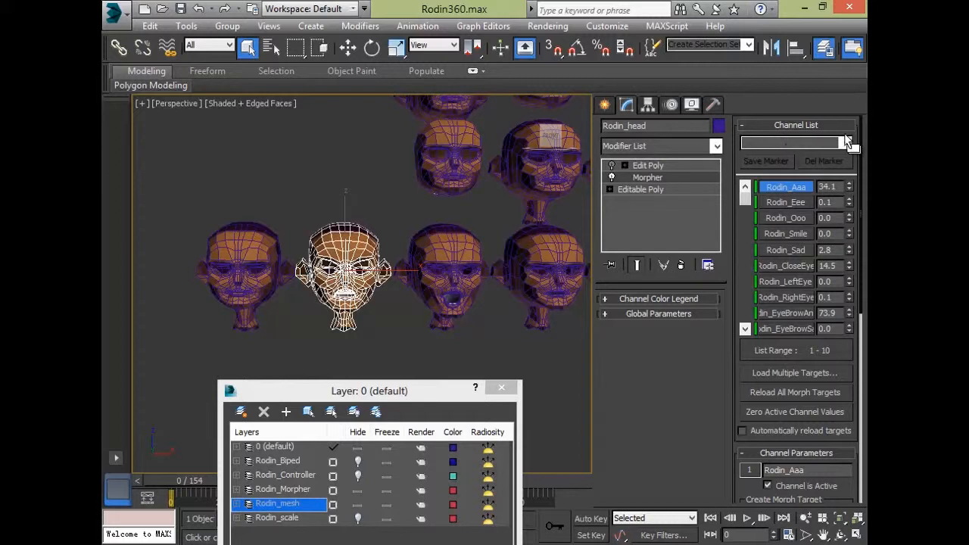
- Try to clone the Rodin_Smile head as a single copy moved along the X axis past the row of heads
{"action": "middle_click_drag", "start_coordinate": [369, 221], "coordinate": [196, 207]}
{"action": "scroll", "coordinate": [196, 207], "scroll_direction": "down", "scroll_amount": 4}
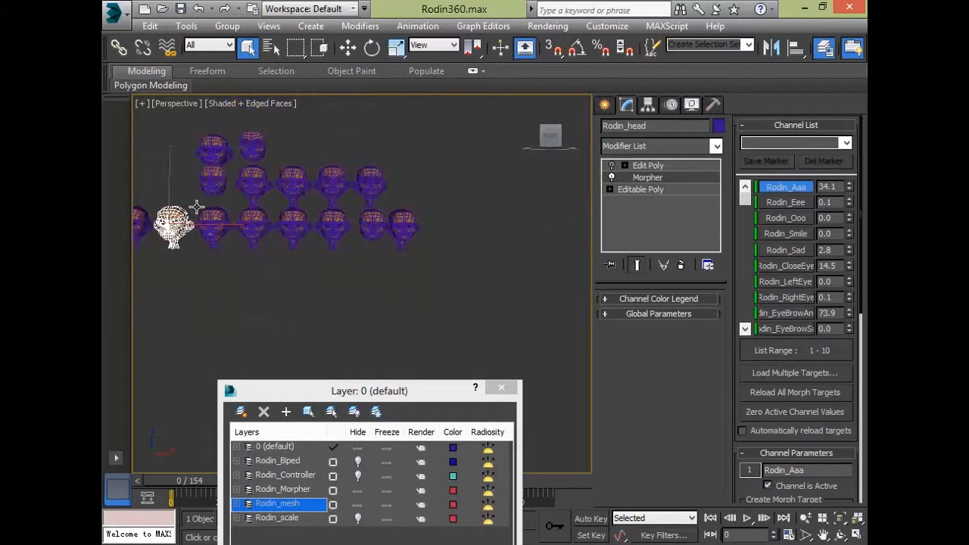
{"action": "middle_click_drag", "start_coordinate": [492, 295], "coordinate": [541, 309]}
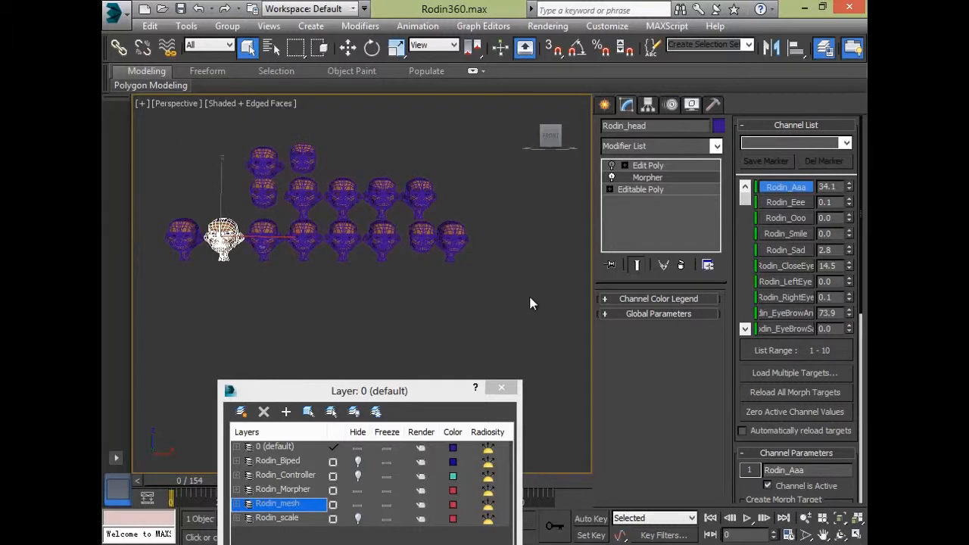
{"action": "left_click", "coordinate": [382, 236]}
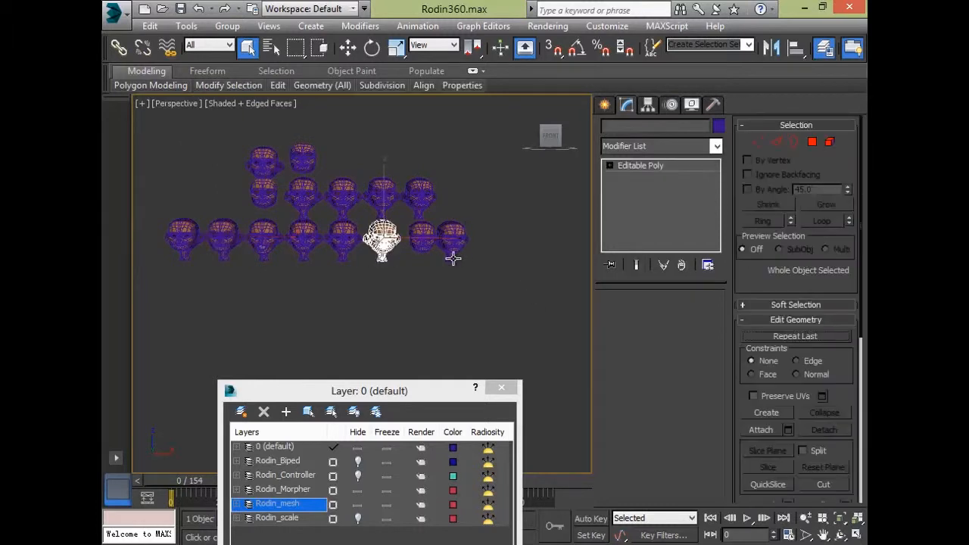
{"action": "key", "text": "w"}
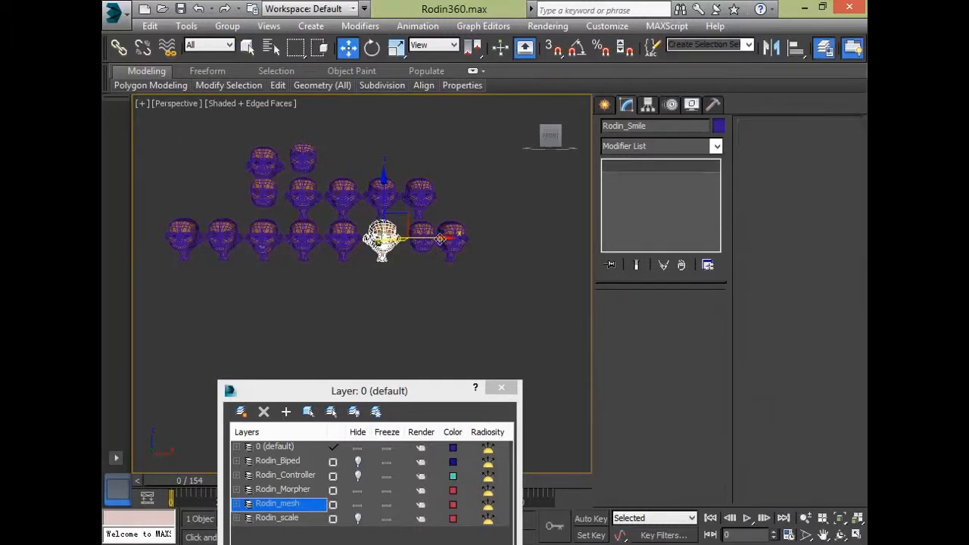
{"action": "left_click_drag", "start_coordinate": [415, 237], "coordinate": [519, 233], "text": "shift"}
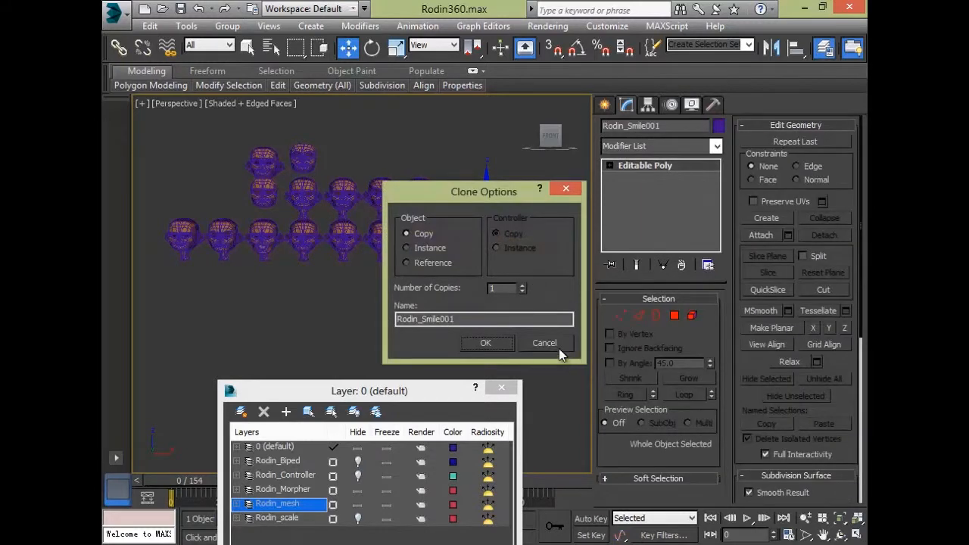
{"action": "left_click", "coordinate": [452, 319]}
{"action": "mouse_move", "coordinate": [454, 318]}
{"action": "left_mouse_down"}
{"action": "mouse_move", "coordinate": [416, 319]}
{"action": "mouse_move", "coordinate": [465, 309]}
{"action": "mouse_move", "coordinate": [425, 326]}
{"action": "left_mouse_up"}
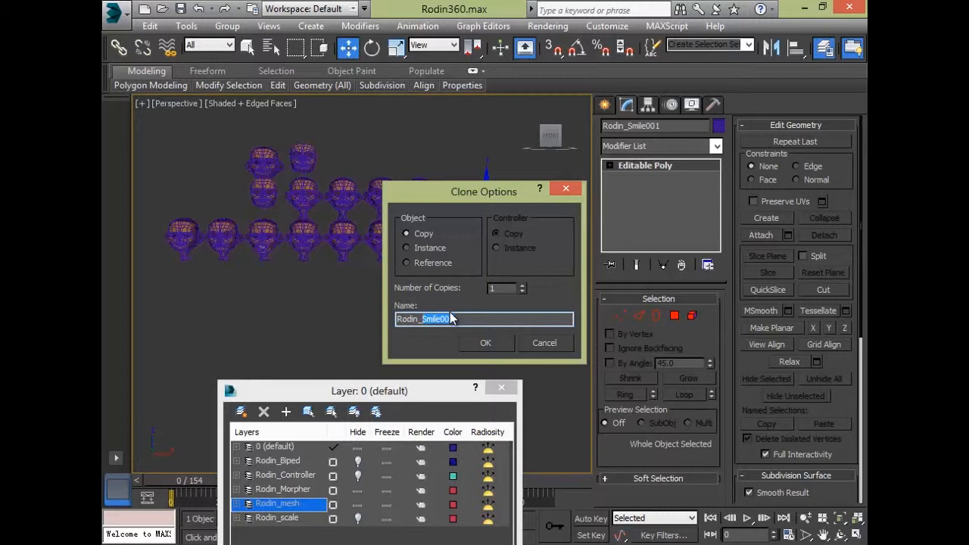
{"action": "left_click_drag", "start_coordinate": [450, 312], "coordinate": [454, 314]}
{"action": "left_click", "coordinate": [562, 339]}
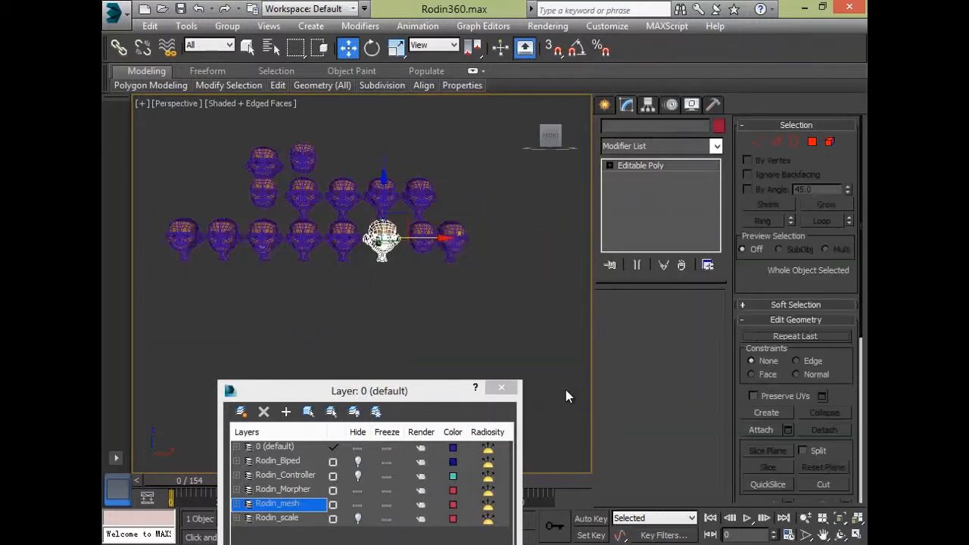
- Clear the selection and examine the morph target heads, comparing the facial expressions in the rows up close
{"action": "left_click", "coordinate": [202, 301]}
{"action": "middle_click_drag", "start_coordinate": [251, 306], "coordinate": [346, 333]}
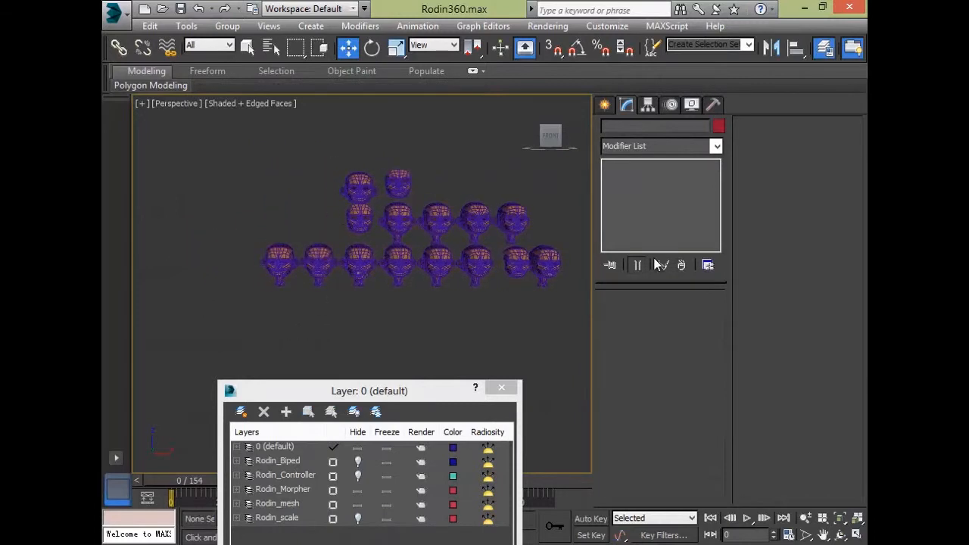
{"action": "scroll", "coordinate": [465, 236], "scroll_direction": "up", "scroll_amount": 4}
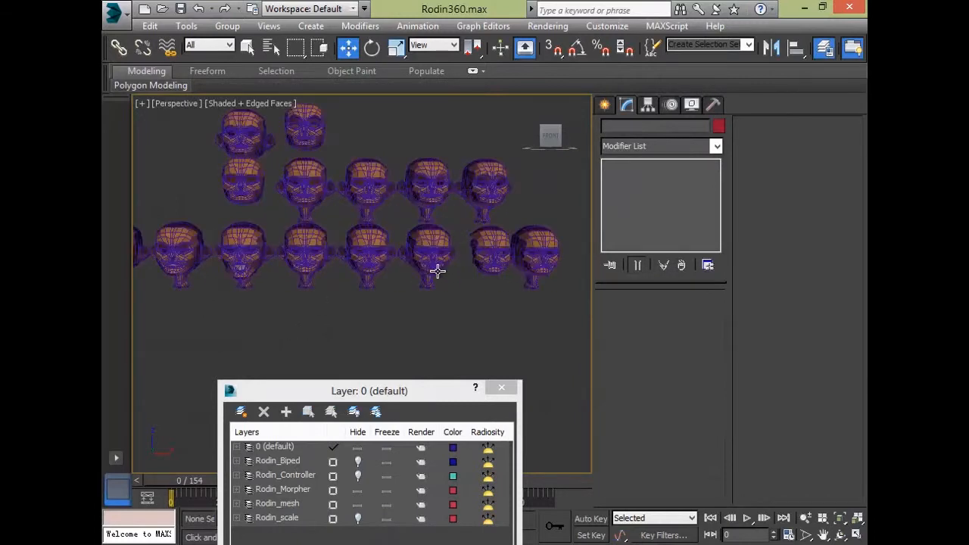
{"action": "scroll", "coordinate": [437, 271], "scroll_direction": "up", "scroll_amount": 8}
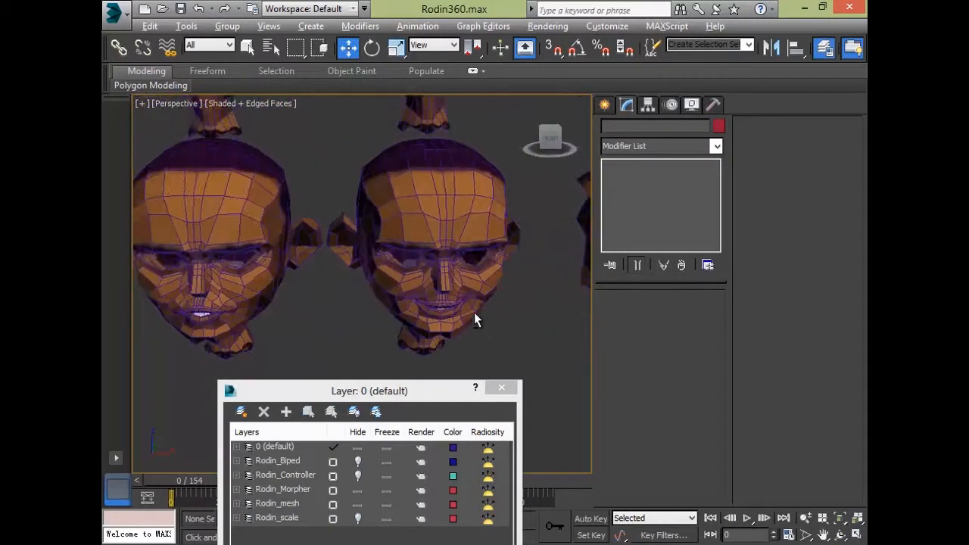
{"action": "scroll", "coordinate": [469, 306], "scroll_direction": "down", "scroll_amount": 10}
{"action": "scroll", "coordinate": [424, 250], "scroll_direction": "up", "scroll_amount": 8}
{"action": "middle_click_drag", "start_coordinate": [366, 168], "coordinate": [302, 225], "text": "alt"}
{"action": "middle_click_drag", "start_coordinate": [389, 270], "coordinate": [438, 211], "text": "alt"}
{"action": "scroll", "coordinate": [413, 204], "scroll_direction": "down", "scroll_amount": 7}
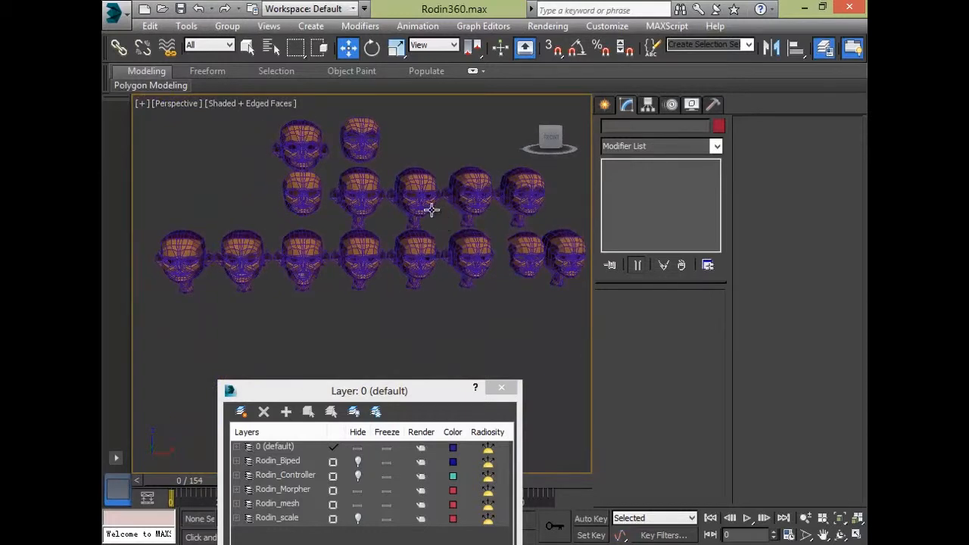
- Select the Rodin_LeftEye head and examine its closed eye together with its Morpher channels
{"action": "left_click", "coordinate": [357, 199]}
{"action": "middle_click_drag", "start_coordinate": [422, 291], "coordinate": [436, 320]}
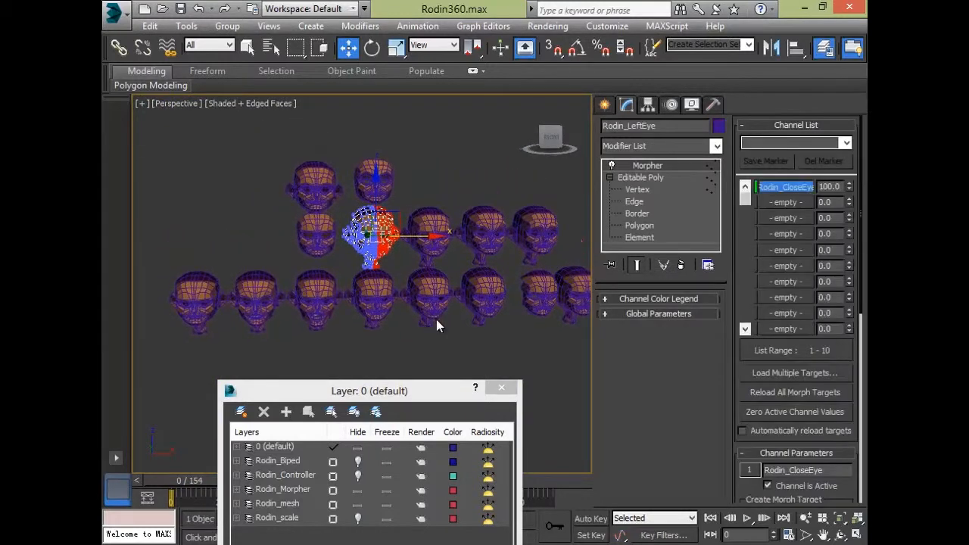
{"action": "scroll", "coordinate": [340, 223], "scroll_direction": "up", "scroll_amount": 5}
{"action": "mouse_move", "coordinate": [340, 223]}
{"action": "middle_mouse_down", "text": "alt"}
{"action": "mouse_move", "coordinate": [351, 242]}
{"action": "mouse_move", "coordinate": [345, 221]}
{"action": "mouse_move", "coordinate": [353, 229]}
{"action": "middle_mouse_up", "text": "alt"}
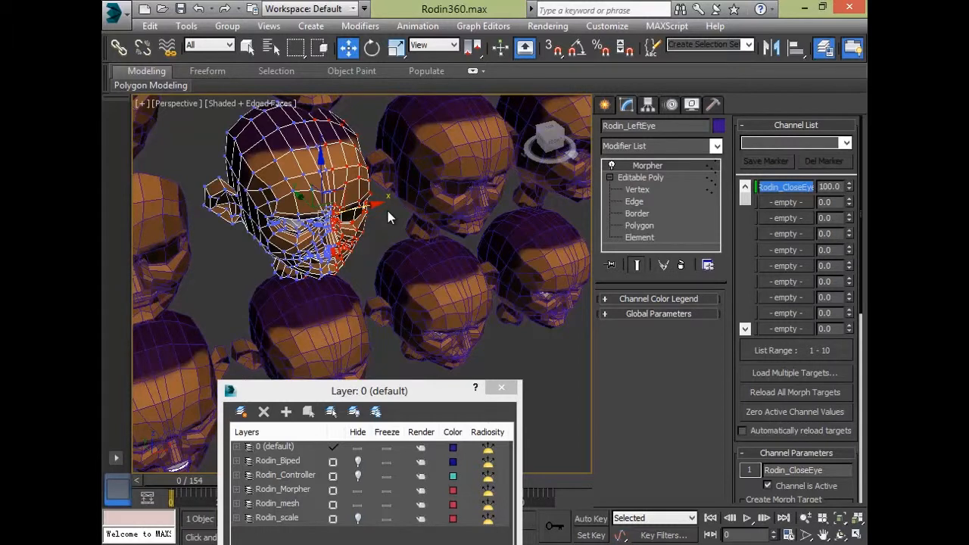
- Select the Rodin_Ooo head among the morph targets and examine its mouth shape from the front
{"action": "left_click", "coordinate": [437, 189]}
{"action": "middle_click_drag", "start_coordinate": [444, 290], "coordinate": [406, 247]}
{"action": "left_click", "coordinate": [406, 247]}
{"action": "middle_click_drag", "start_coordinate": [463, 315], "coordinate": [446, 290]}
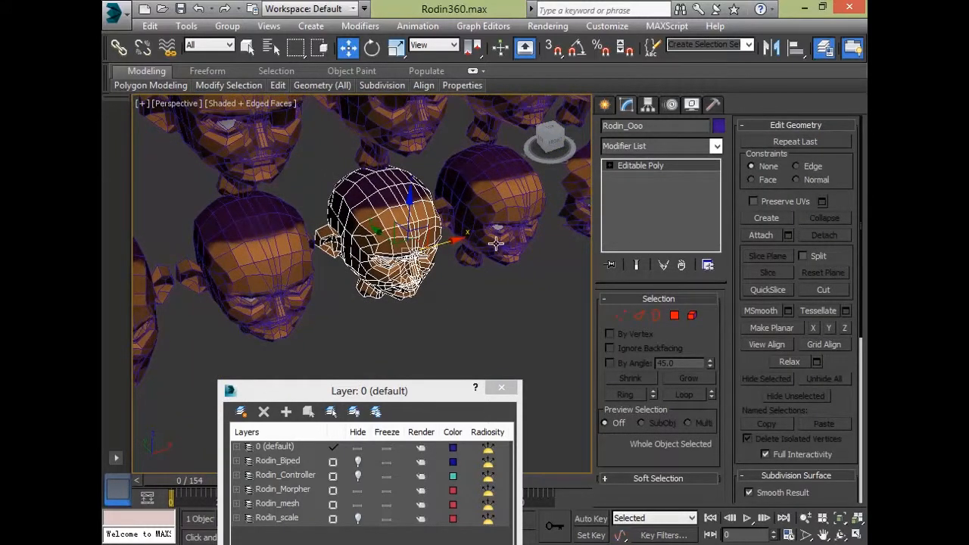
{"action": "middle_click_drag", "start_coordinate": [474, 325], "coordinate": [492, 314], "text": "alt"}
{"action": "scroll", "coordinate": [472, 323], "scroll_direction": "up", "scroll_amount": 3}
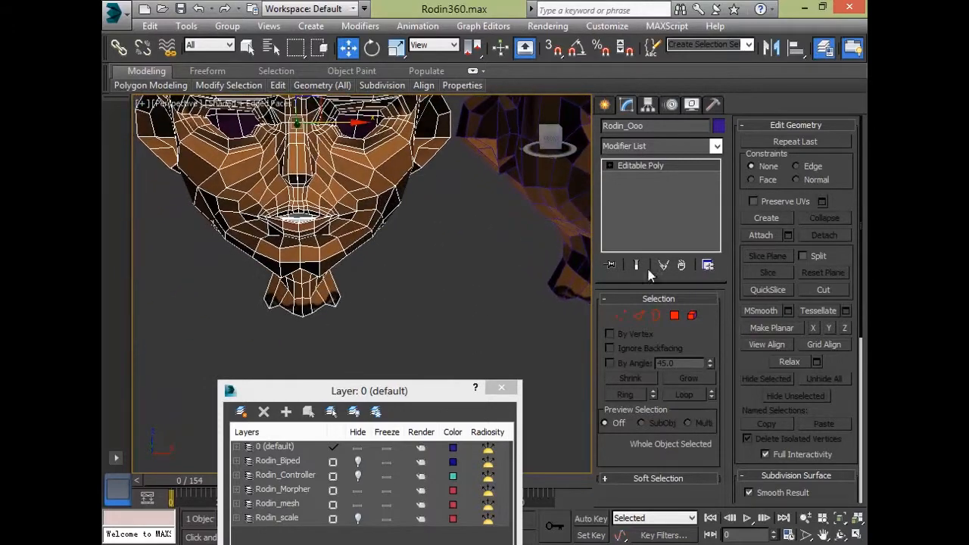
- Inspect the Rodin_Ooo mesh at edge and vertex level, select a forehead vertex above the eye, and leave vertex editing
{"action": "left_click", "coordinate": [637, 317]}
{"action": "middle_click_drag", "start_coordinate": [399, 313], "coordinate": [432, 376]}
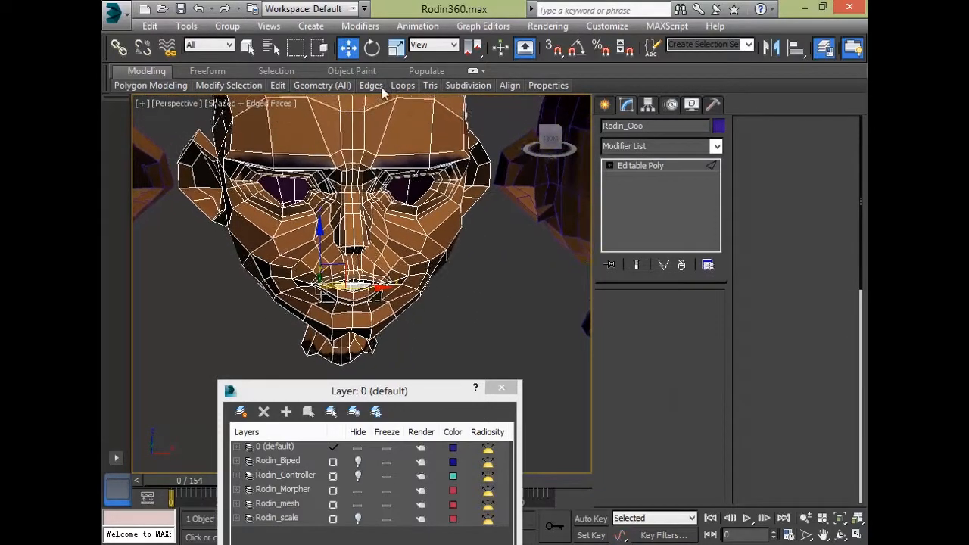
{"action": "middle_click_drag", "start_coordinate": [364, 106], "coordinate": [578, 327]}
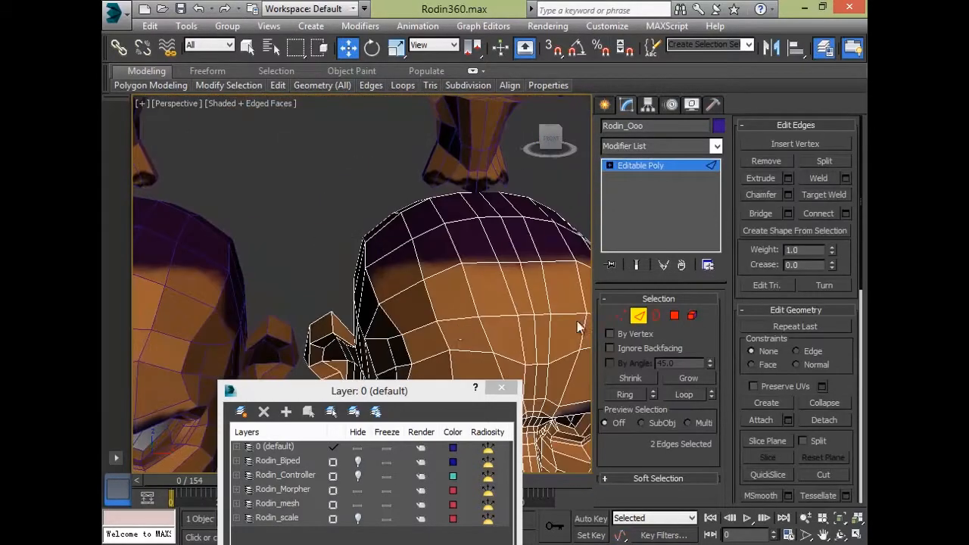
{"action": "left_click", "coordinate": [621, 316]}
{"action": "middle_click_drag", "start_coordinate": [409, 257], "coordinate": [355, 116]}
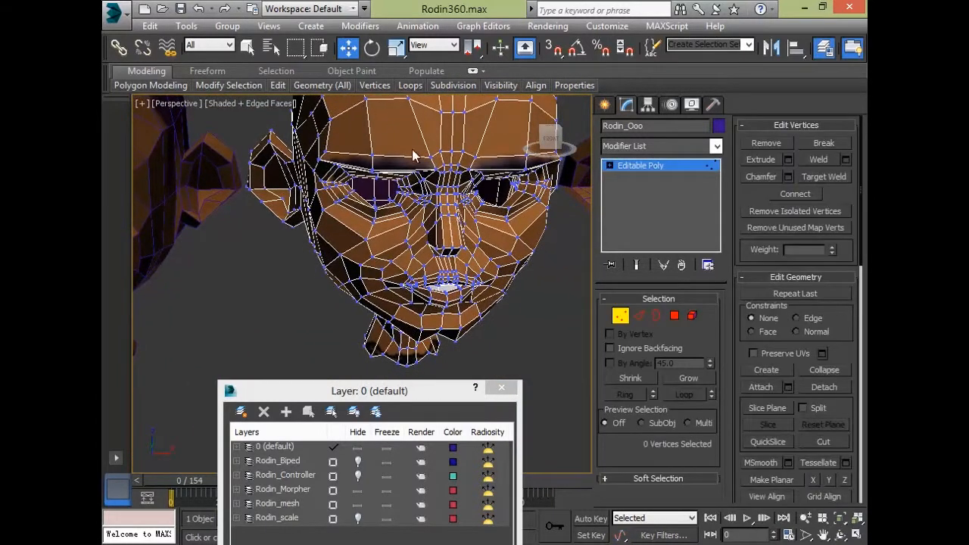
{"action": "left_click", "coordinate": [364, 101]}
{"action": "left_click", "coordinate": [496, 231]}
{"action": "middle_click_drag", "start_coordinate": [496, 231], "coordinate": [475, 289]}
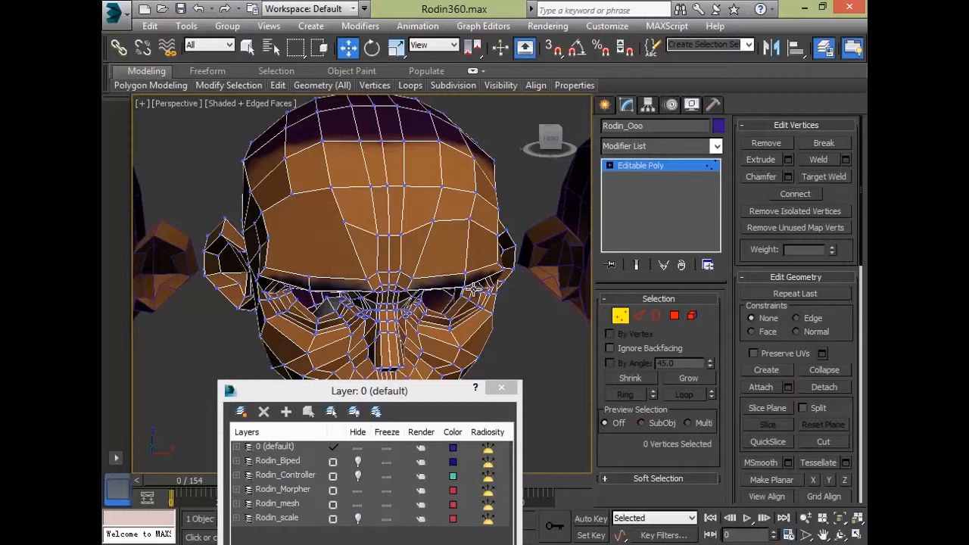
{"action": "left_click", "coordinate": [303, 220]}
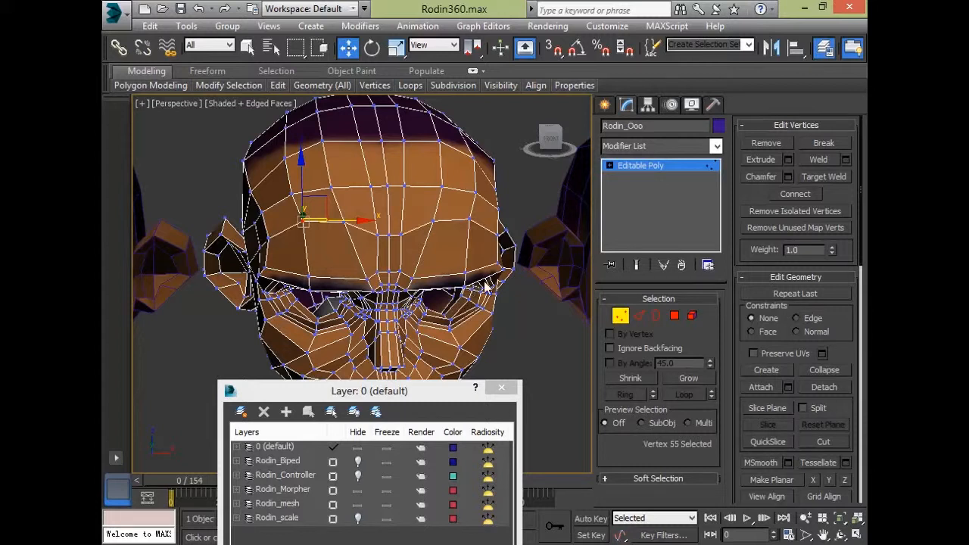
{"action": "left_click", "coordinate": [620, 316]}
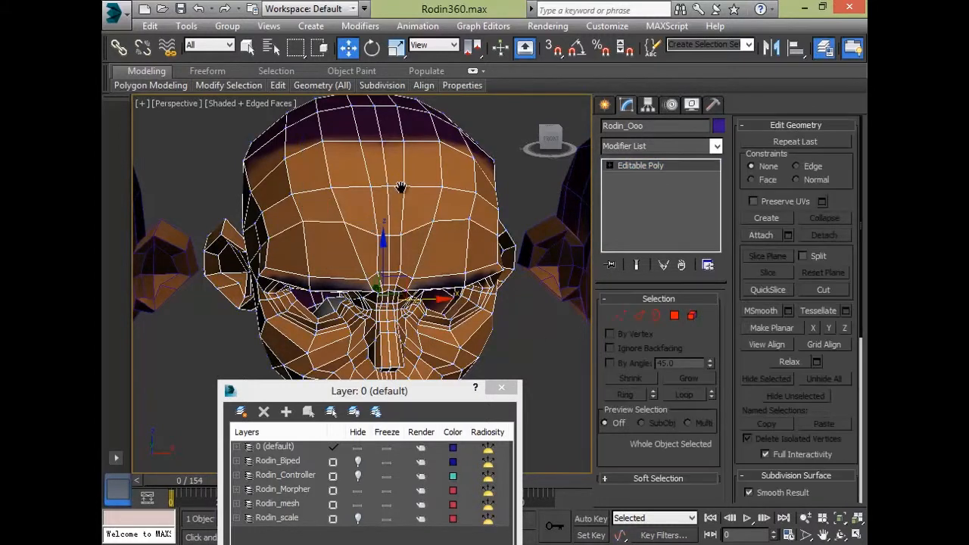
- Go through the heads in the lowest row and select Rodin_head, the one carrying the Morpher modifier
{"action": "scroll", "coordinate": [539, 277], "scroll_direction": "down", "scroll_amount": 8}
{"action": "left_click", "coordinate": [428, 316]}
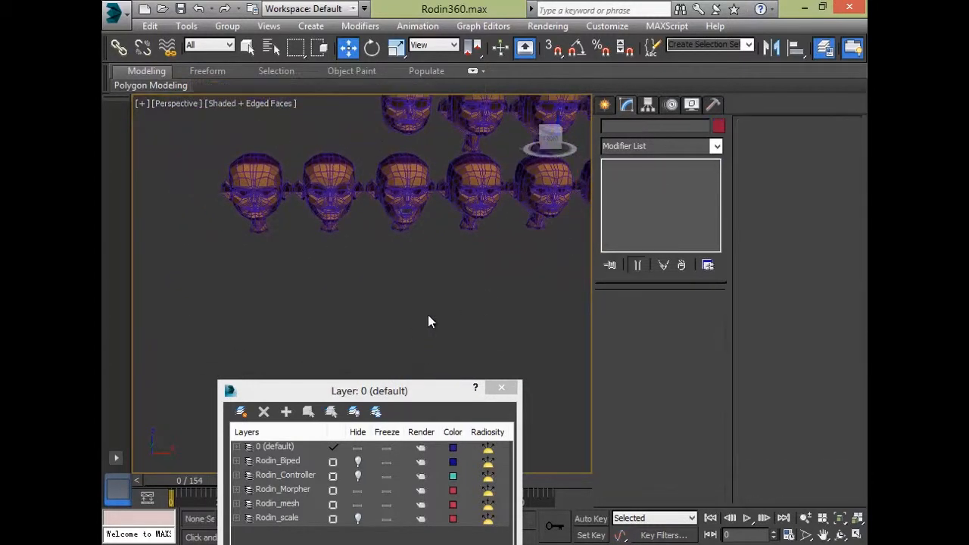
{"action": "middle_click_drag", "start_coordinate": [321, 178], "coordinate": [340, 191]}
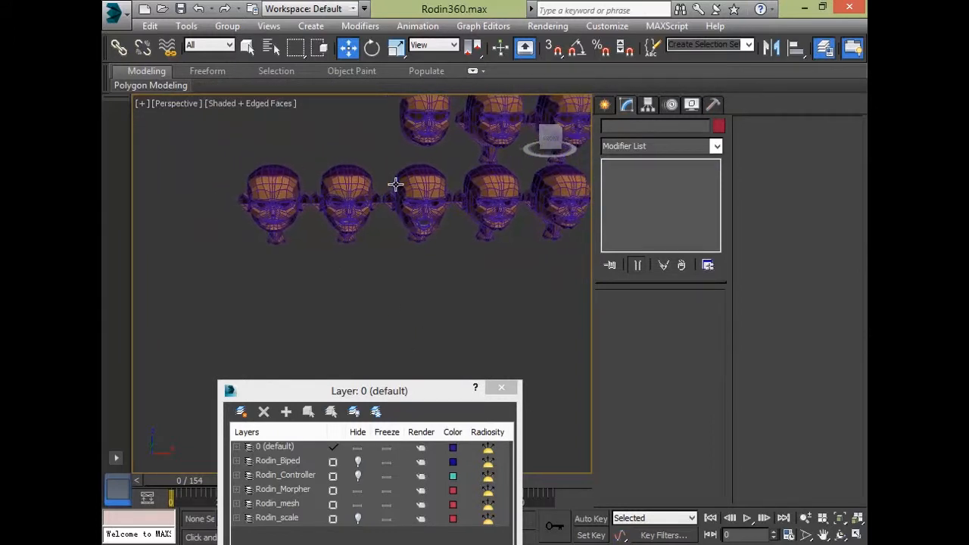
{"action": "left_click", "coordinate": [495, 193]}
{"action": "middle_click_drag", "start_coordinate": [570, 270], "coordinate": [480, 273]}
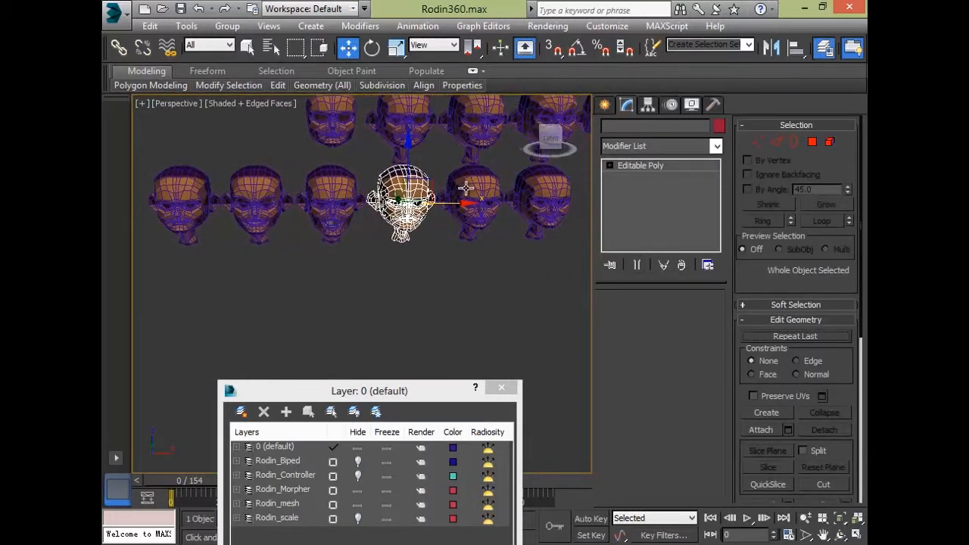
{"action": "left_click", "coordinate": [330, 200]}
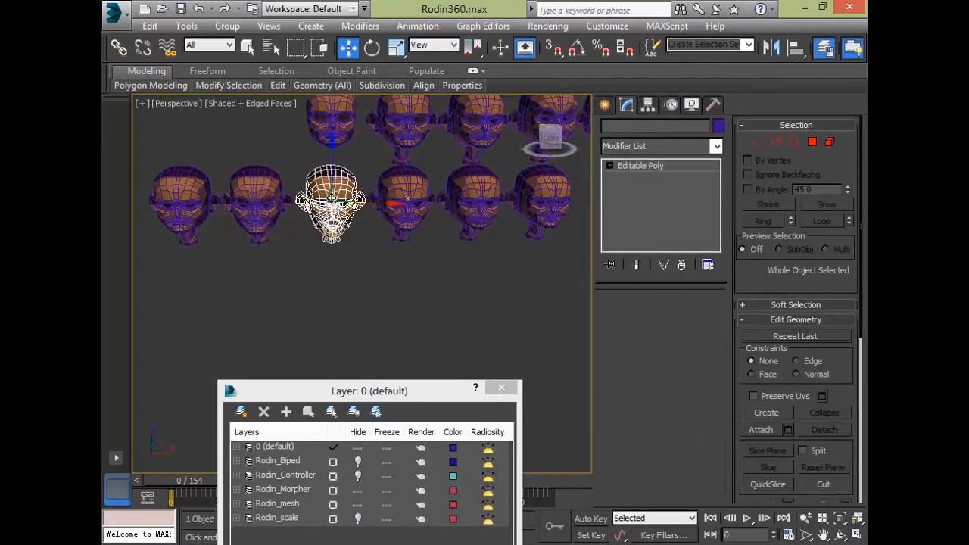
{"action": "left_click", "coordinate": [239, 209]}
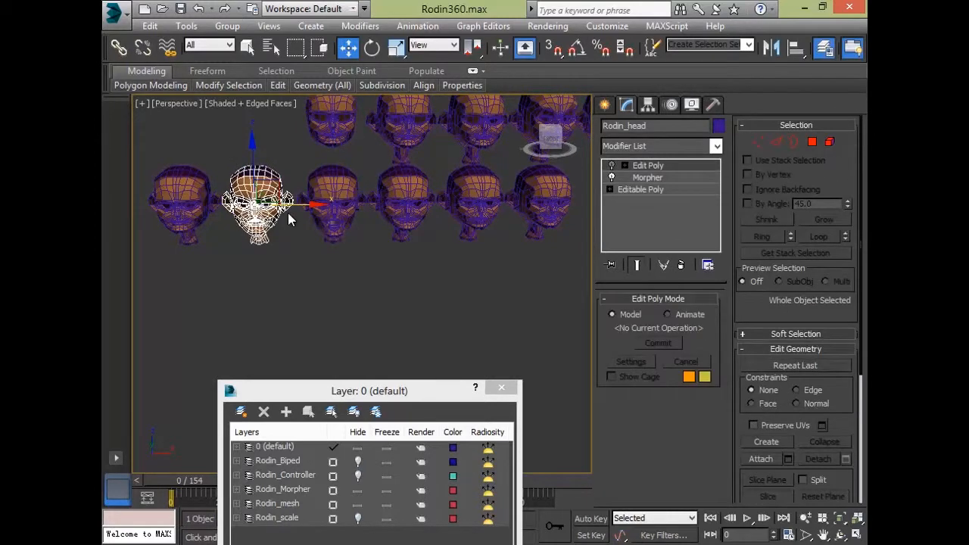
- Re-enable the Edit Poly modifier on Rodin_head and hide the Rodin_Morpher layer
{"action": "left_click", "coordinate": [612, 165]}
{"action": "middle_click_drag", "start_coordinate": [422, 262], "coordinate": [470, 213]}
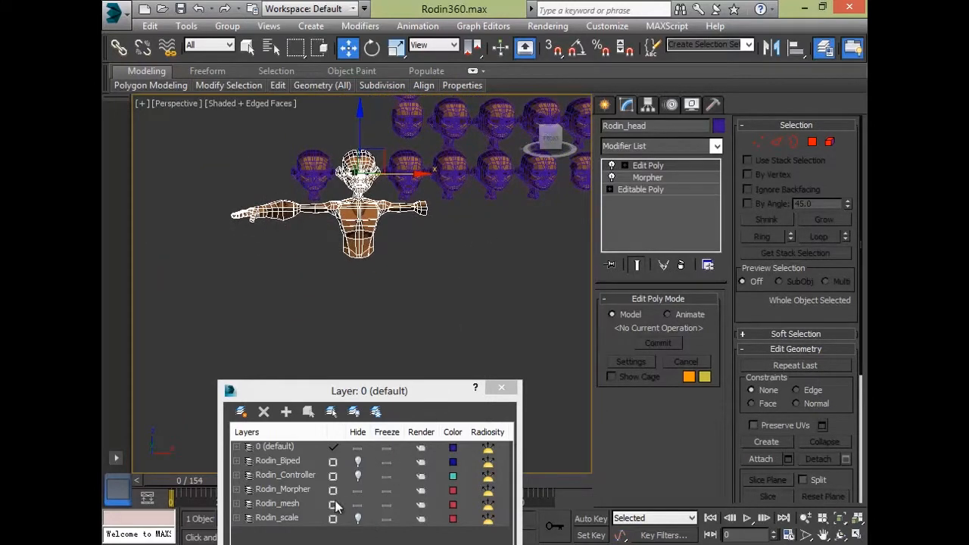
{"action": "left_click", "coordinate": [356, 491]}
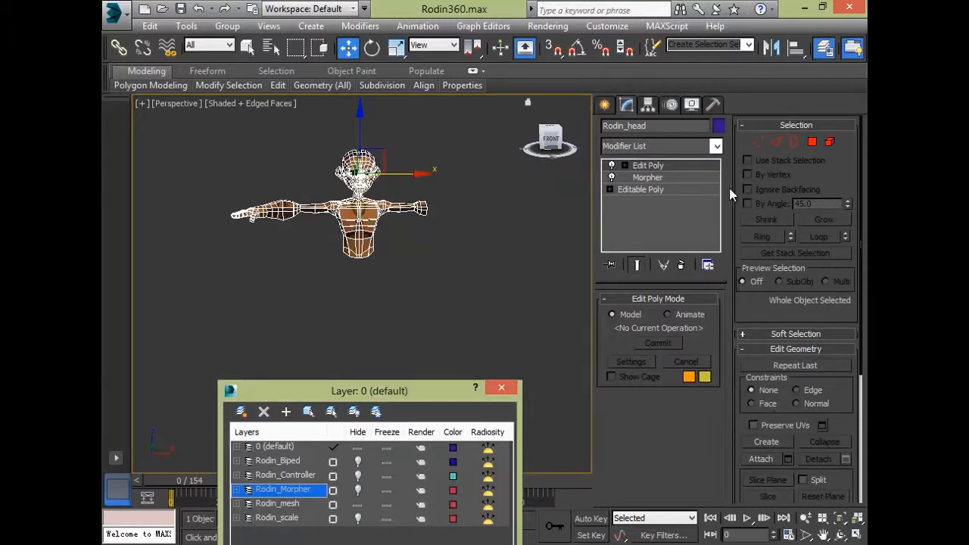
- Add a TurboSmooth modifier to Rodin_head with 2 iterations and isoline display enabled
{"action": "left_click", "coordinate": [667, 144]}
{"action": "key", "text": "t"}
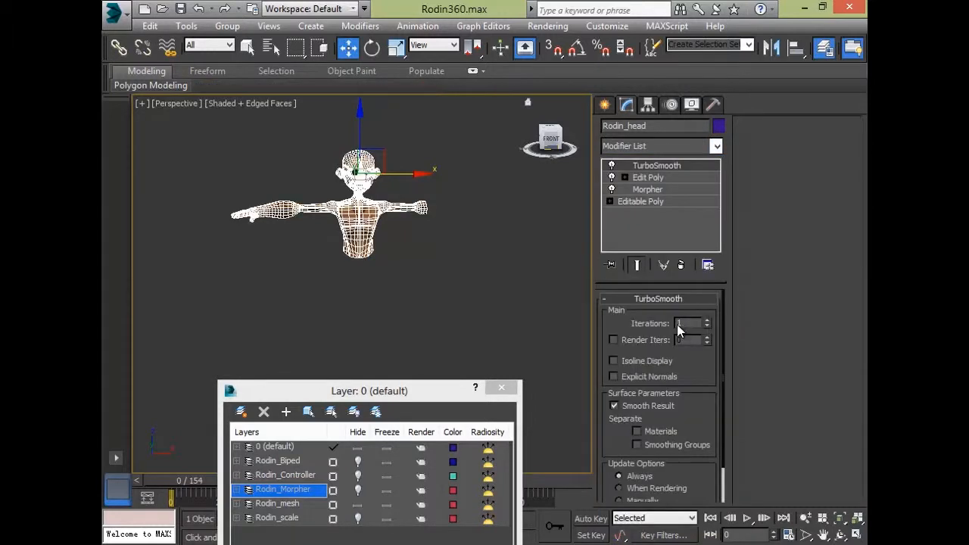
{"action": "left_click", "coordinate": [707, 320]}
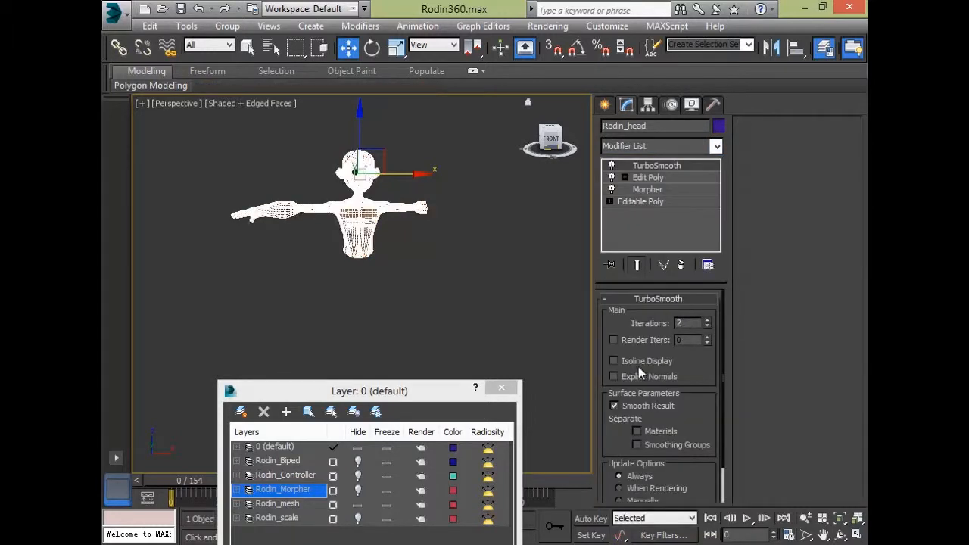
{"action": "left_click", "coordinate": [638, 364]}
{"action": "middle_click_drag", "start_coordinate": [379, 326], "coordinate": [456, 356], "text": "alt"}
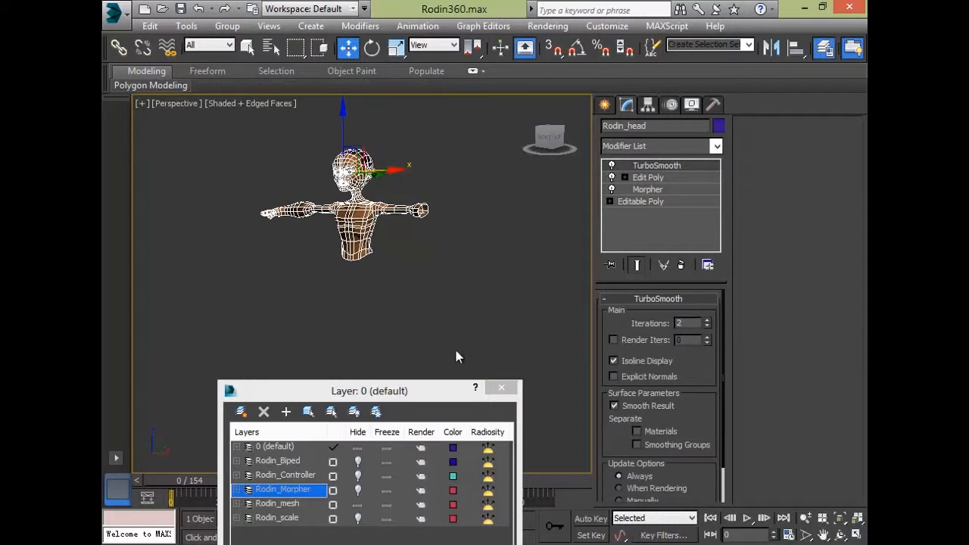
- Shift the layer window clear of the model, clear the selection, and examine the smoothed head and body
{"action": "left_click_drag", "start_coordinate": [427, 390], "coordinate": [763, 267]}
{"action": "middle_click_drag", "start_coordinate": [298, 352], "coordinate": [393, 296], "text": "alt"}
{"action": "scroll", "coordinate": [427, 287], "scroll_direction": "up", "scroll_amount": 3}
{"action": "scroll", "coordinate": [427, 280], "scroll_direction": "up", "scroll_amount": 2}
{"action": "left_click", "coordinate": [428, 280]}
{"action": "middle_click_drag", "start_coordinate": [326, 252], "coordinate": [351, 308]}
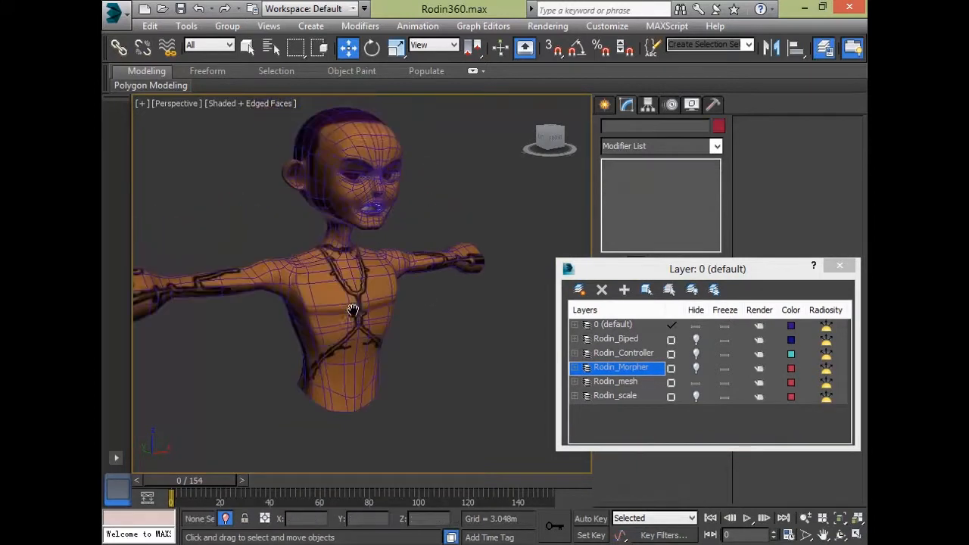
{"action": "scroll", "coordinate": [351, 309], "scroll_direction": "down", "scroll_amount": 2}
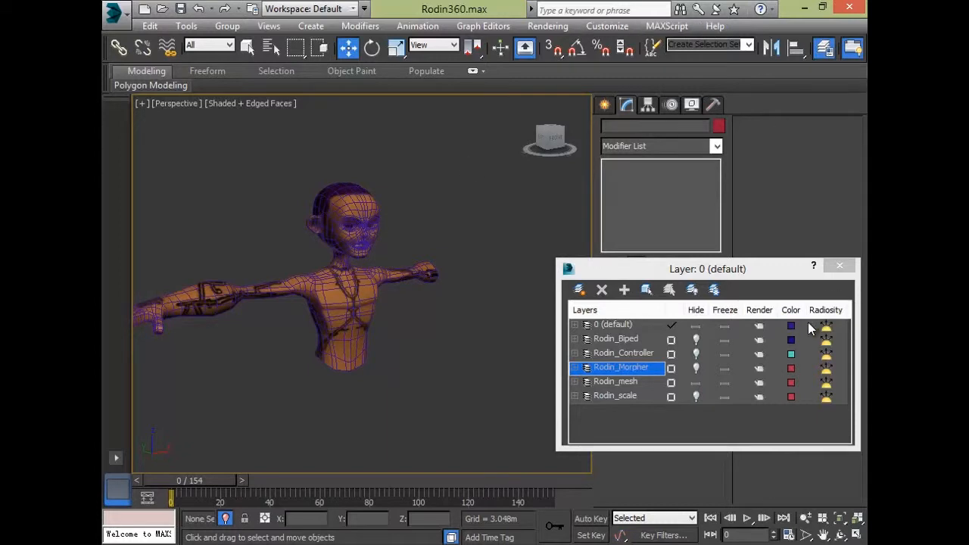
- Shift the layer window below the head, select Rodin_head and delete its TurboSmooth modifier
{"action": "left_click_drag", "start_coordinate": [772, 274], "coordinate": [541, 357]}
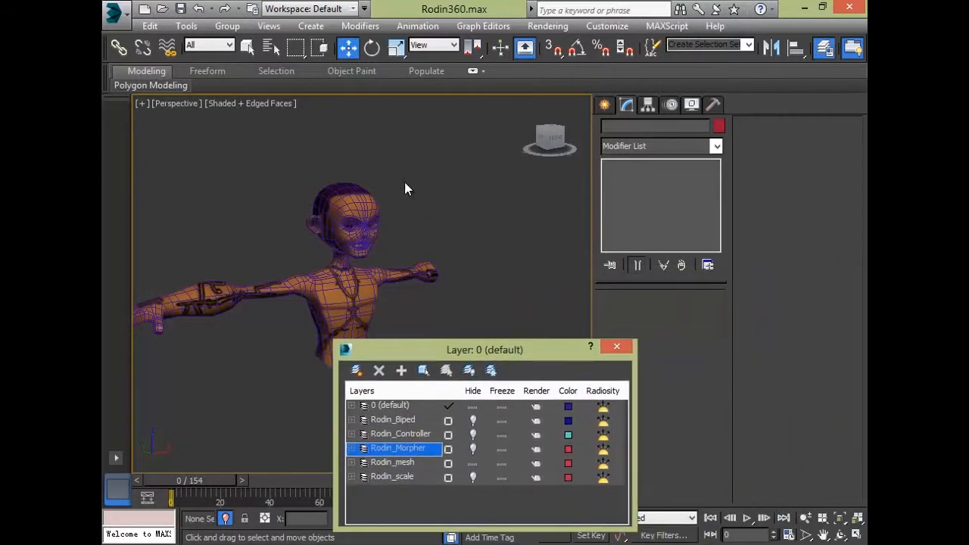
{"action": "left_click", "coordinate": [364, 208]}
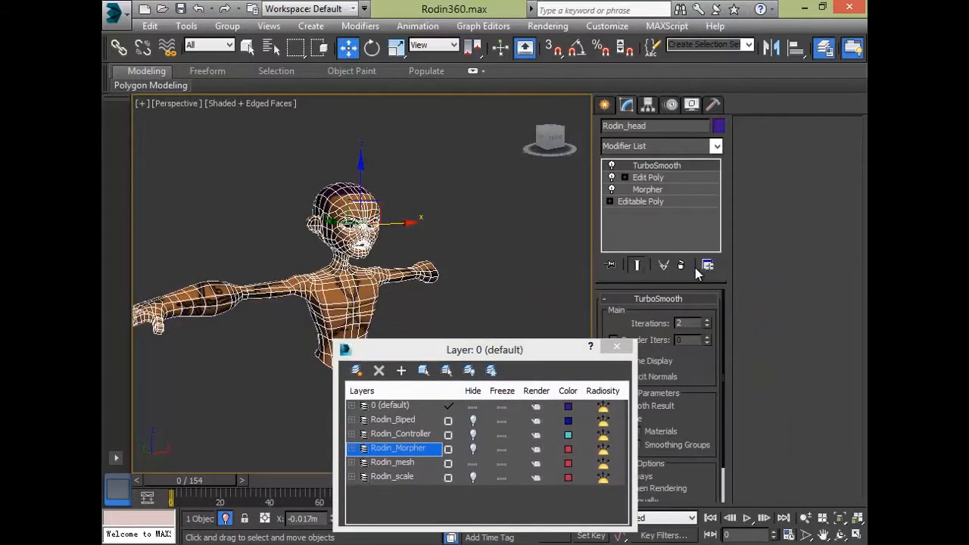
{"action": "left_click", "coordinate": [682, 266]}
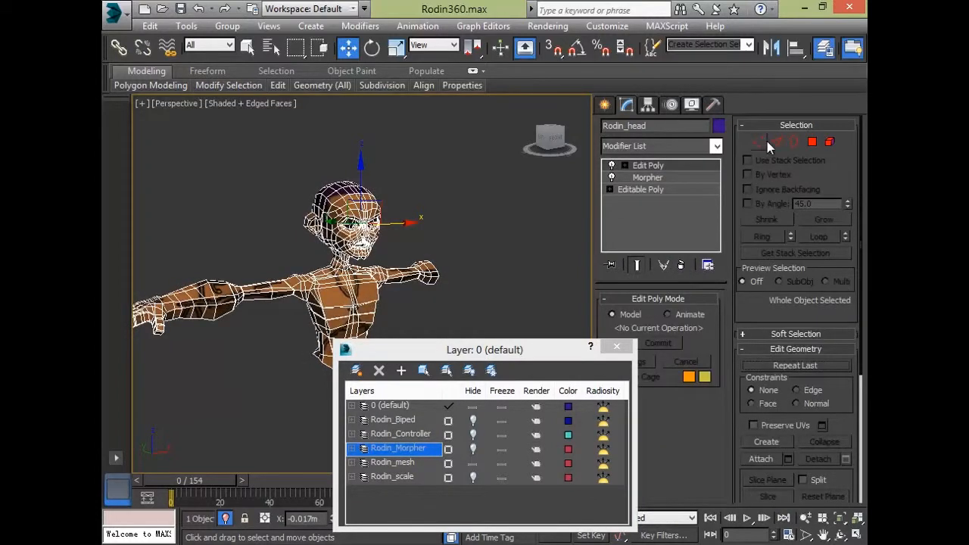
- At Edit Poly polygon level, select all forehead polygons of Rodin_head from the brows to the hairline, across both sides
{"action": "left_click", "coordinate": [811, 142]}
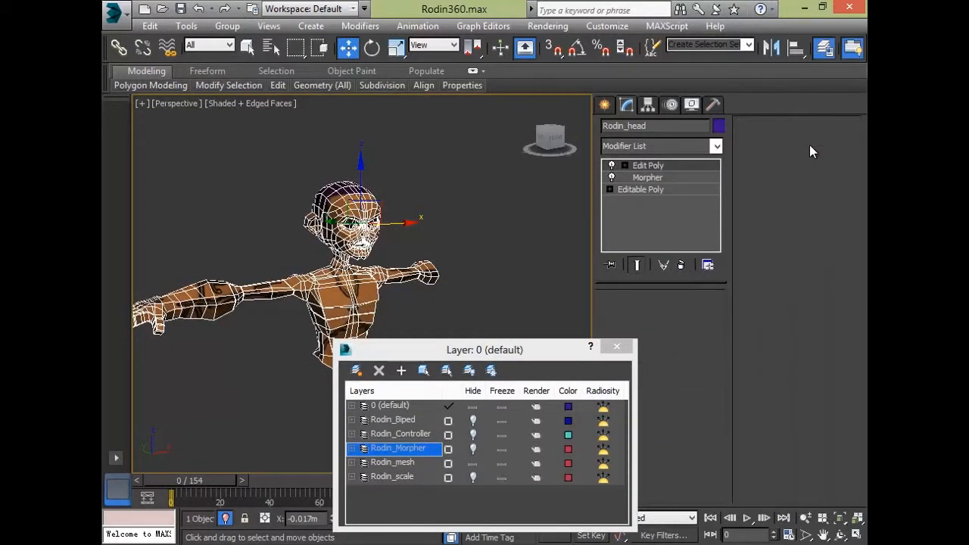
{"action": "scroll", "coordinate": [466, 203], "scroll_direction": "up", "scroll_amount": 5}
{"action": "middle_click_drag", "start_coordinate": [469, 205], "coordinate": [501, 213]}
{"action": "left_click", "coordinate": [500, 213]}
{"action": "left_click", "coordinate": [364, 244]}
{"action": "left_click", "coordinate": [375, 269], "text": "ctrl"}
{"action": "left_click", "coordinate": [360, 267], "text": "ctrl"}
{"action": "left_click", "coordinate": [338, 244], "text": "ctrl"}
{"action": "left_click", "coordinate": [326, 251], "text": "ctrl"}
{"action": "left_click", "coordinate": [324, 266], "text": "ctrl"}
{"action": "left_click", "coordinate": [310, 272], "text": "ctrl"}
{"action": "left_click", "coordinate": [300, 266], "text": "ctrl"}
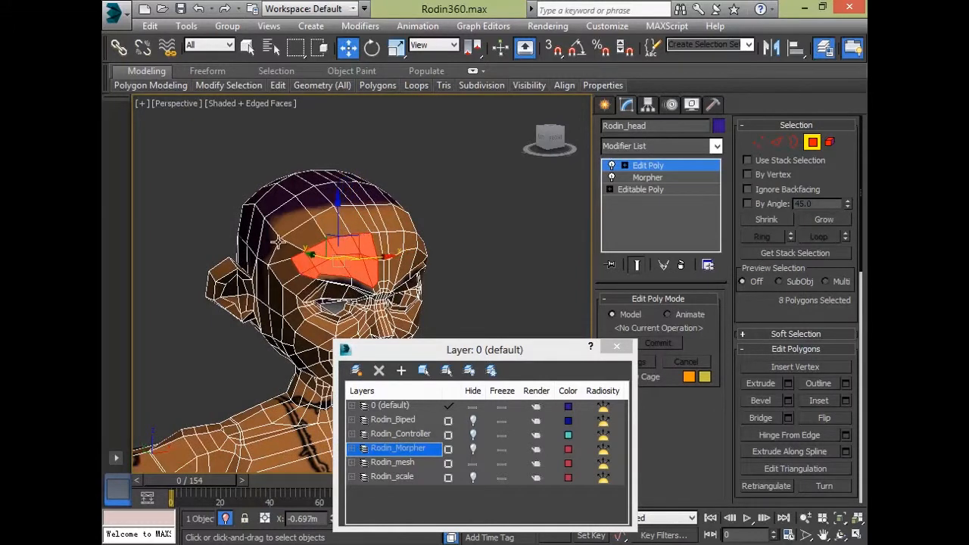
{"action": "left_click", "coordinate": [281, 246], "text": "ctrl"}
{"action": "left_click", "coordinate": [322, 227], "text": "ctrl"}
{"action": "left_click", "coordinate": [333, 212], "text": "ctrl"}
{"action": "left_click", "coordinate": [375, 213], "text": "ctrl"}
{"action": "left_click", "coordinate": [365, 208], "text": "ctrl"}
{"action": "middle_click_drag", "start_coordinate": [463, 237], "coordinate": [404, 210], "text": "alt"}
{"action": "left_click_drag", "start_coordinate": [353, 251], "coordinate": [334, 248], "text": "ctrl"}
{"action": "middle_click_drag", "start_coordinate": [434, 262], "coordinate": [349, 259], "text": "alt"}
{"action": "left_click", "coordinate": [346, 274], "text": "ctrl"}
{"action": "left_click", "coordinate": [352, 274], "text": "ctrl"}
{"action": "left_click", "coordinate": [364, 273], "text": "ctrl"}
{"action": "left_click", "coordinate": [378, 267], "text": "ctrl"}
{"action": "left_click", "coordinate": [401, 267], "text": "ctrl"}
{"action": "left_click", "coordinate": [422, 257], "text": "ctrl"}
{"action": "left_click", "coordinate": [428, 261], "text": "ctrl"}
{"action": "middle_click_drag", "start_coordinate": [496, 239], "coordinate": [386, 218], "text": "alt"}
{"action": "scroll", "coordinate": [480, 197], "scroll_direction": "up", "scroll_amount": 3}
{"action": "left_click", "coordinate": [375, 214], "text": "ctrl"}
{"action": "left_click", "coordinate": [385, 227], "text": "ctrl"}
{"action": "middle_click_drag", "start_coordinate": [439, 245], "coordinate": [408, 197], "text": "alt"}
{"action": "middle_click_drag", "start_coordinate": [544, 246], "coordinate": [539, 275], "text": "alt"}
{"action": "left_click", "coordinate": [515, 207], "text": "ctrl"}
{"action": "left_click", "coordinate": [525, 222], "text": "ctrl"}
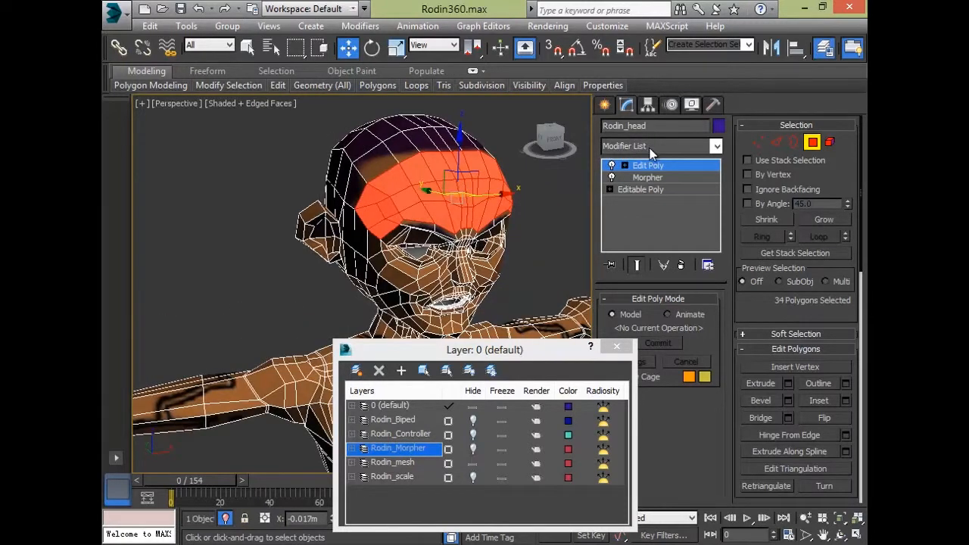
- Add a MeshSmooth modifier above Rodin_head's forehead selection and turn off Apply To Whole Mesh
{"action": "left_click", "coordinate": [649, 146]}
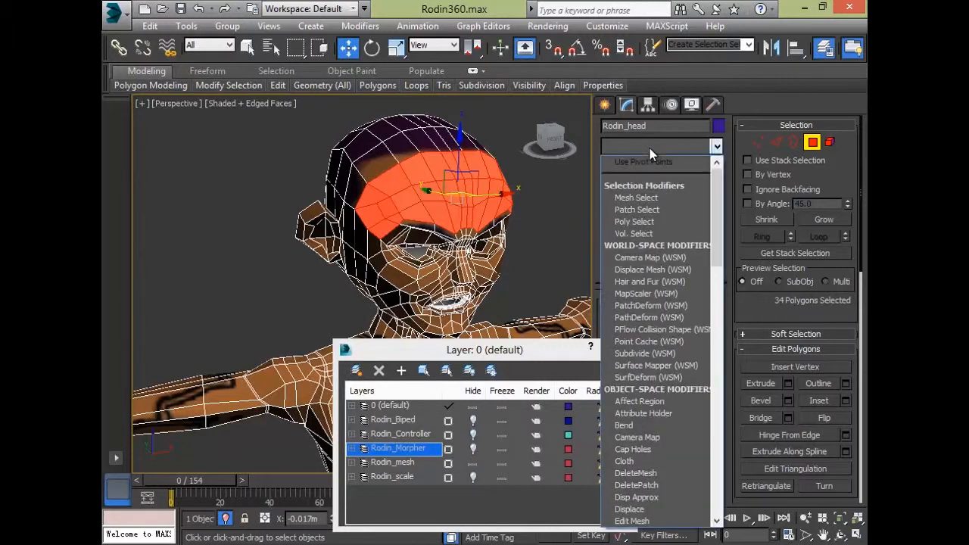
{"action": "key", "text": "m"}
{"action": "key", "text": "m"}
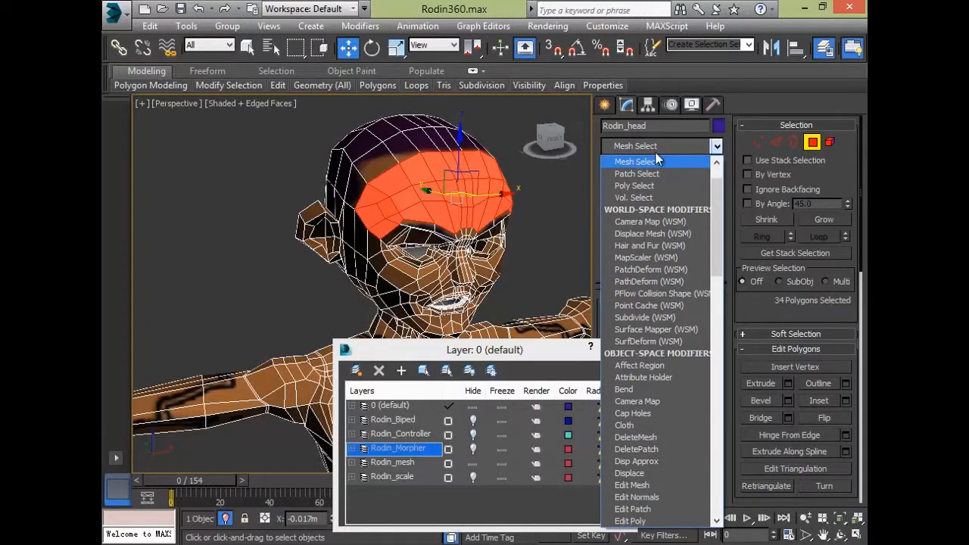
{"action": "key", "text": "m"}
{"action": "key", "text": "m"}
{"action": "key", "text": "m"}
{"action": "key", "text": "m"}
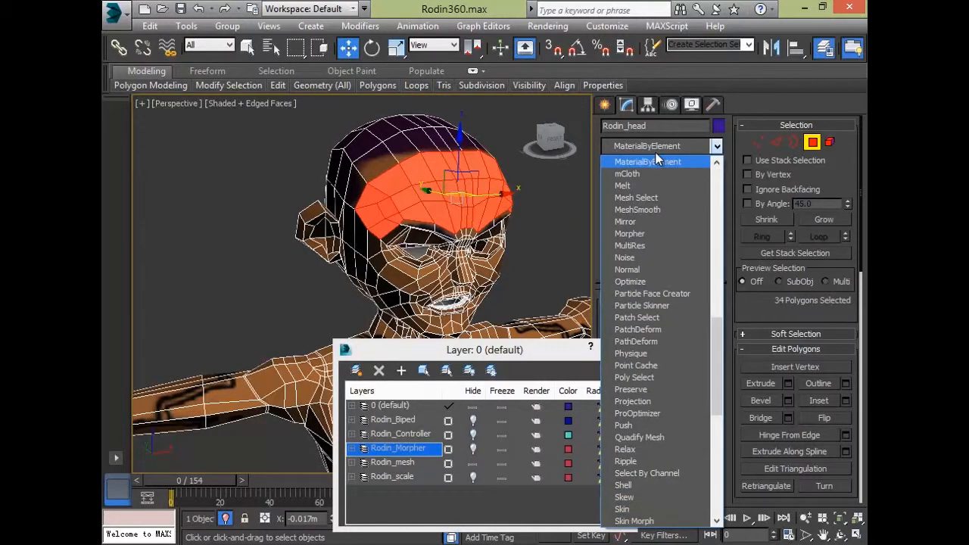
{"action": "key", "text": "m"}
{"action": "key", "text": "m"}
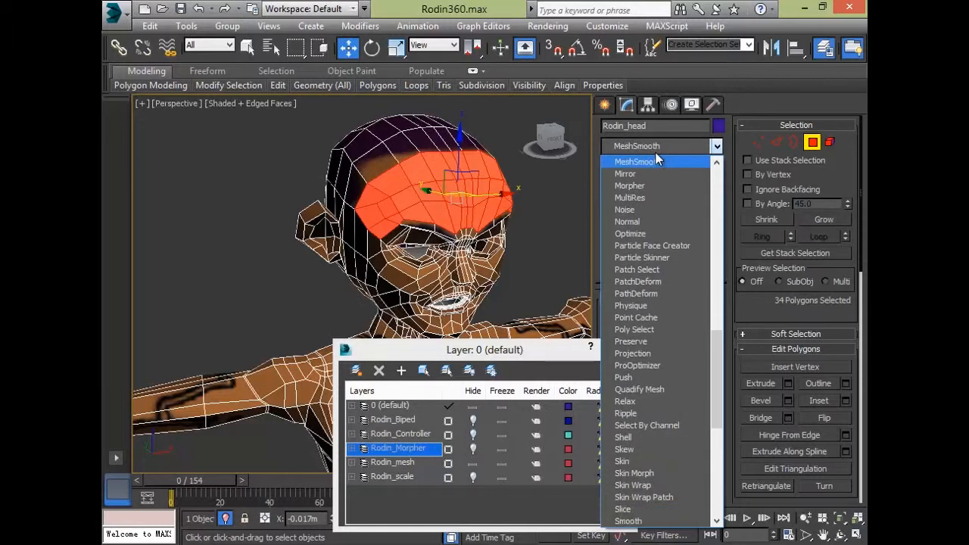
{"action": "key", "text": "Return"}
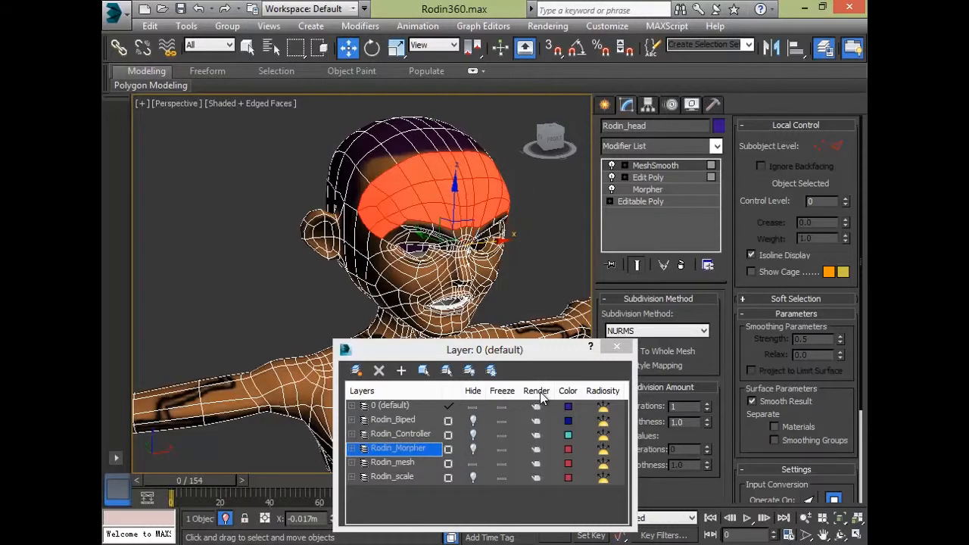
{"action": "left_click_drag", "start_coordinate": [547, 357], "coordinate": [387, 380]}
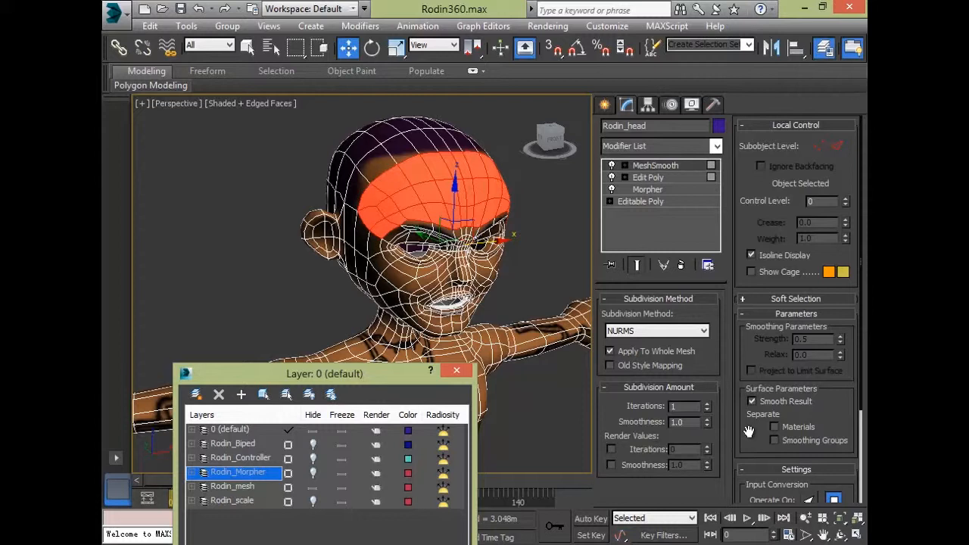
{"action": "left_click", "coordinate": [609, 351]}
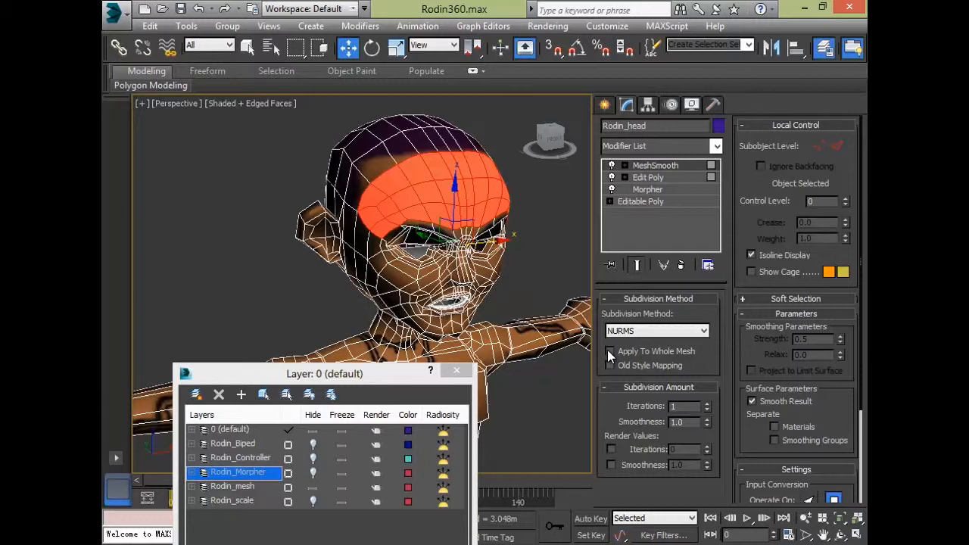
- Compare Rodin_head with MeshSmooth switched off and on, and examine the smoothed forehead against the unsmoothed body
{"action": "left_click", "coordinate": [543, 202]}
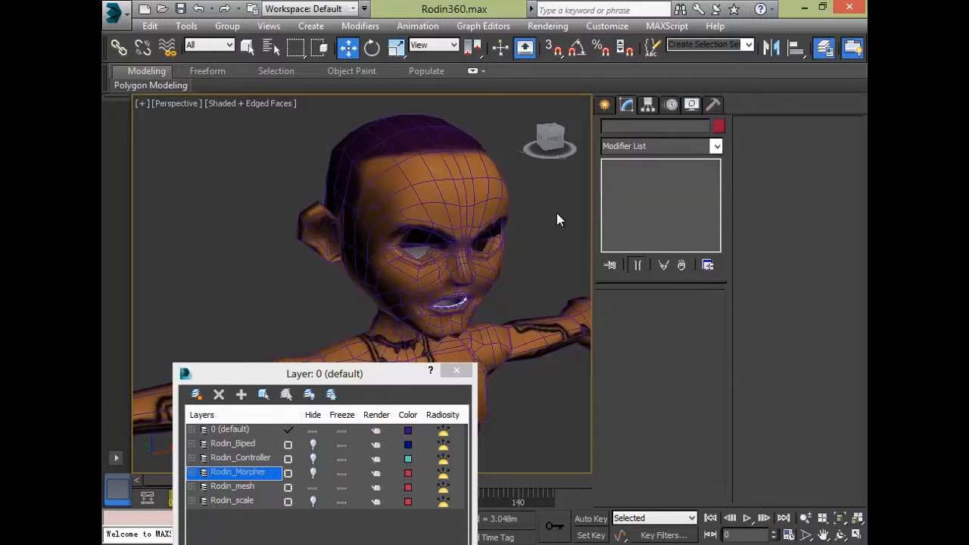
{"action": "middle_click_drag", "start_coordinate": [480, 227], "coordinate": [420, 208], "text": "alt"}
{"action": "scroll", "coordinate": [420, 149], "scroll_direction": "up", "scroll_amount": 3}
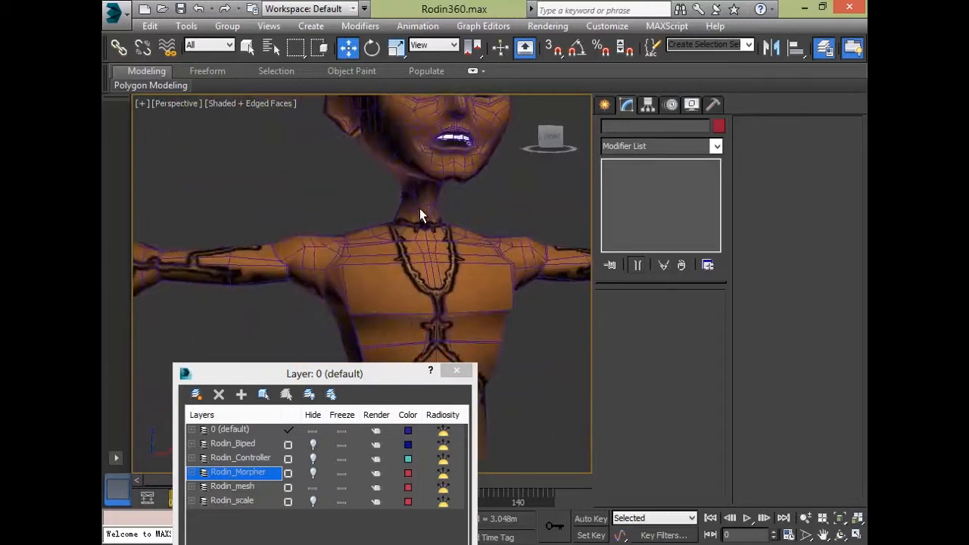
{"action": "scroll", "coordinate": [401, 204], "scroll_direction": "down", "scroll_amount": 3}
{"action": "left_click", "coordinate": [373, 249]}
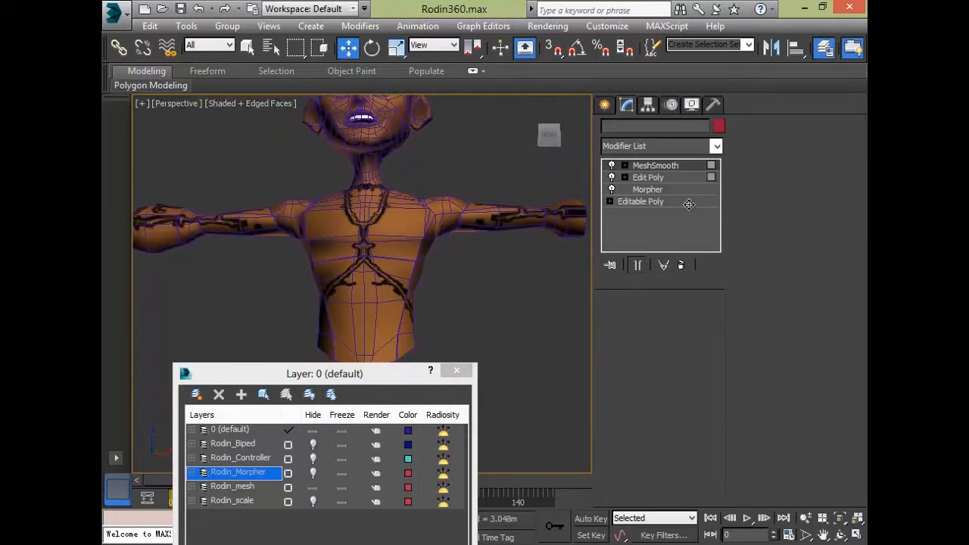
{"action": "left_click", "coordinate": [612, 166]}
{"action": "left_click", "coordinate": [612, 166]}
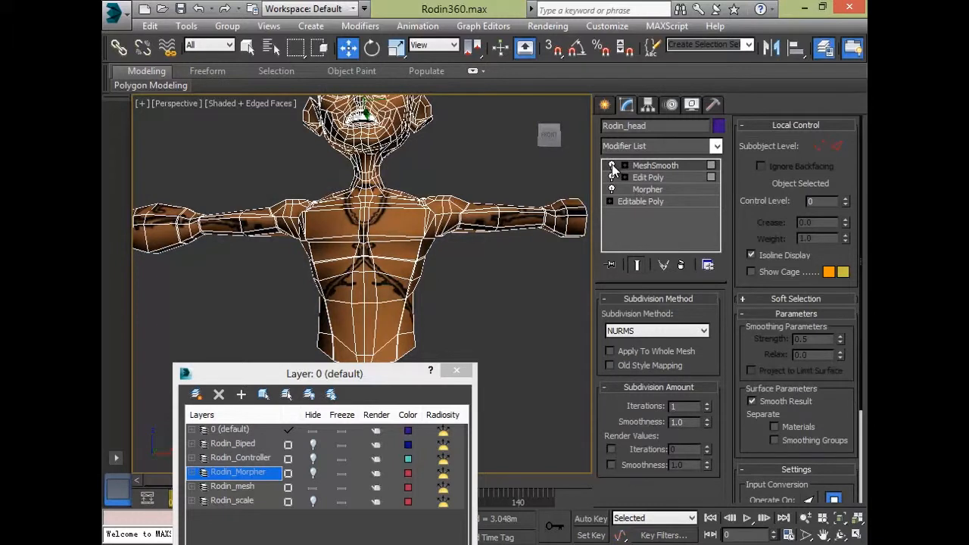
{"action": "left_click", "coordinate": [527, 284]}
{"action": "scroll", "coordinate": [369, 268], "scroll_direction": "down", "scroll_amount": 3}
{"action": "middle_click_drag", "start_coordinate": [369, 268], "coordinate": [336, 225], "text": "alt"}
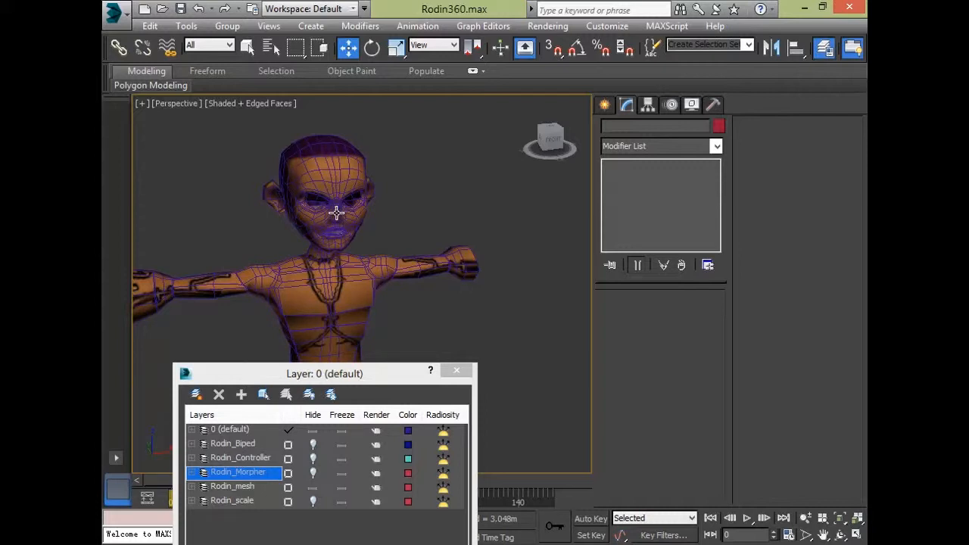
- Reselect Rodin_head and set the MeshSmooth iterations to 4
{"action": "left_click", "coordinate": [352, 180]}
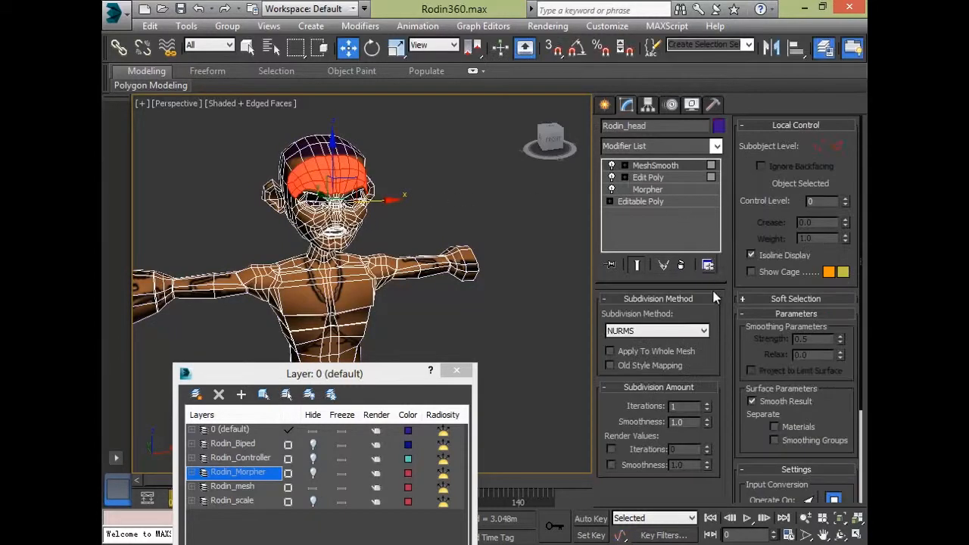
{"action": "left_click", "coordinate": [707, 403]}
{"action": "left_click", "coordinate": [707, 404]}
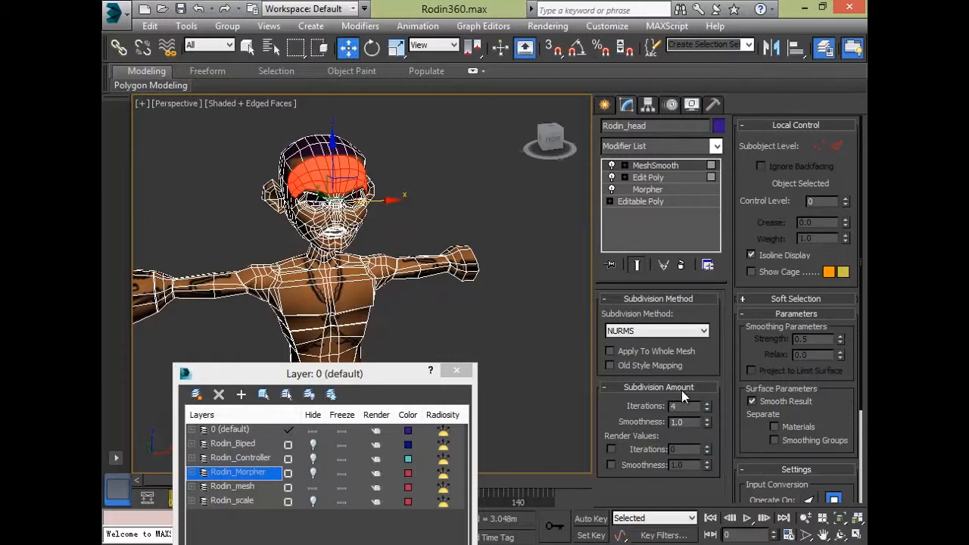
- Delete the MeshSmooth modifier, clear the forehead polygon selection and return Rodin_head to whole-object level
{"action": "left_click", "coordinate": [679, 264]}
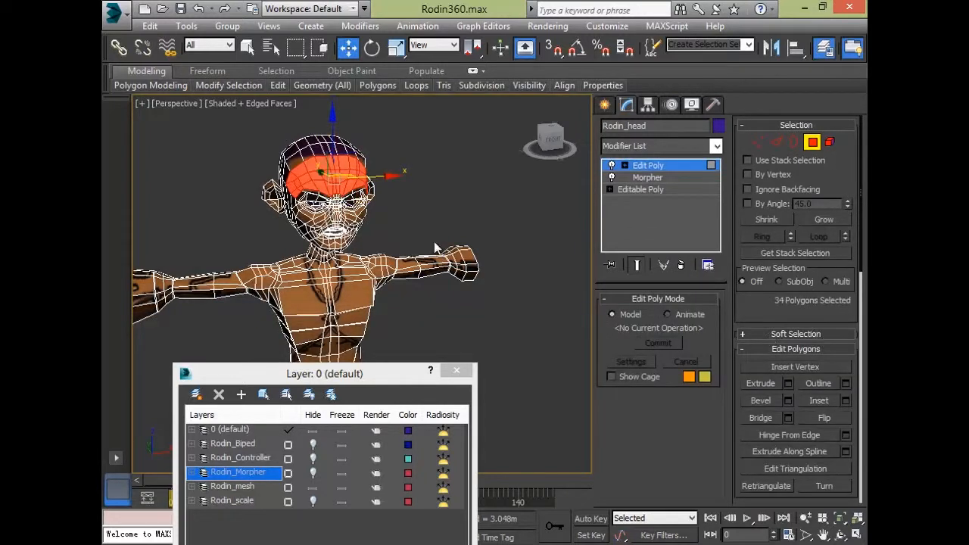
{"action": "left_click", "coordinate": [485, 222]}
{"action": "middle_click_drag", "start_coordinate": [470, 278], "coordinate": [486, 269], "text": "alt"}
{"action": "left_click_drag", "start_coordinate": [381, 374], "coordinate": [575, 310]}
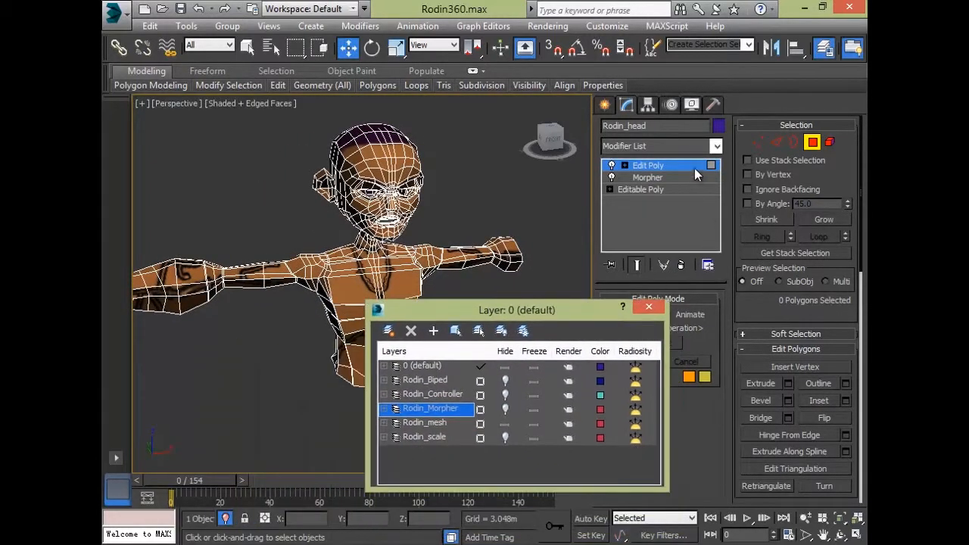
{"action": "left_click", "coordinate": [812, 143]}
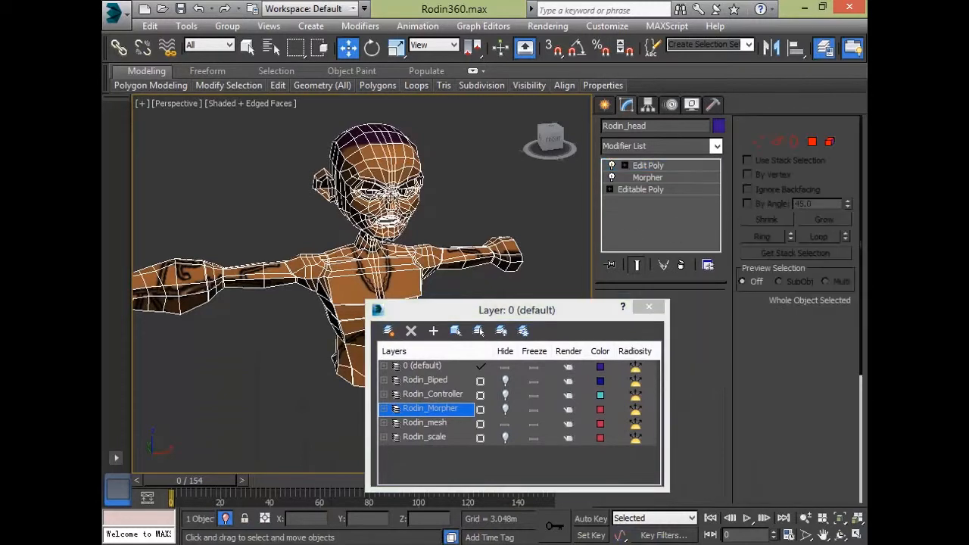
{"action": "left_click", "coordinate": [429, 133]}
{"action": "middle_click_drag", "start_coordinate": [484, 184], "coordinate": [389, 140], "text": "alt"}
{"action": "left_click", "coordinate": [389, 140]}
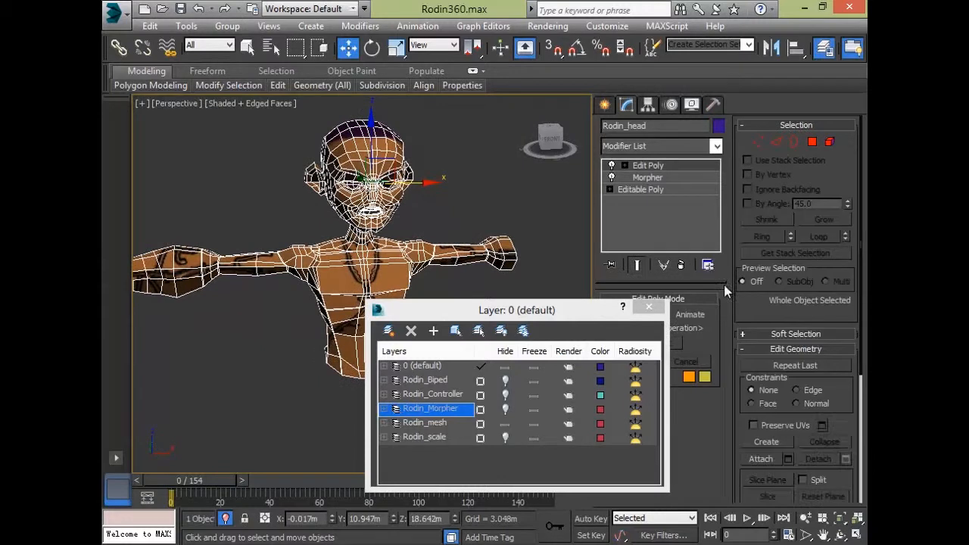
- Unhide the Rodin_Biped layer, select the biped's Spine1 bone and close the layer window
{"action": "left_click_drag", "start_coordinate": [579, 311], "coordinate": [719, 237]}
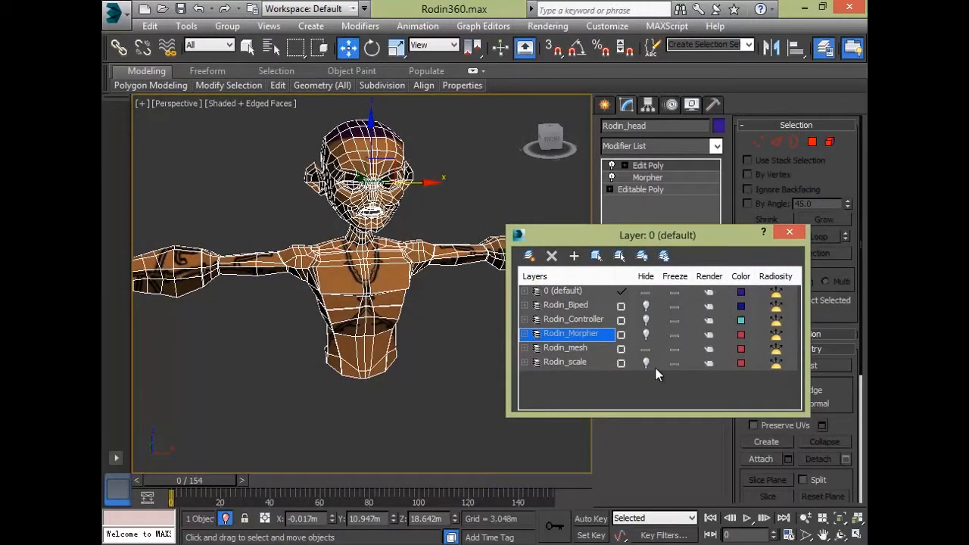
{"action": "left_click", "coordinate": [646, 306]}
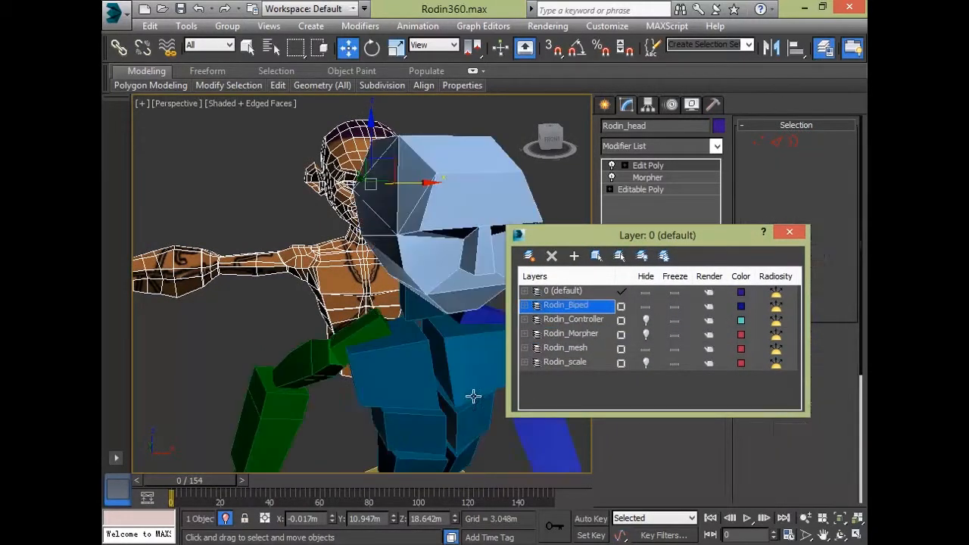
{"action": "left_click", "coordinate": [436, 384]}
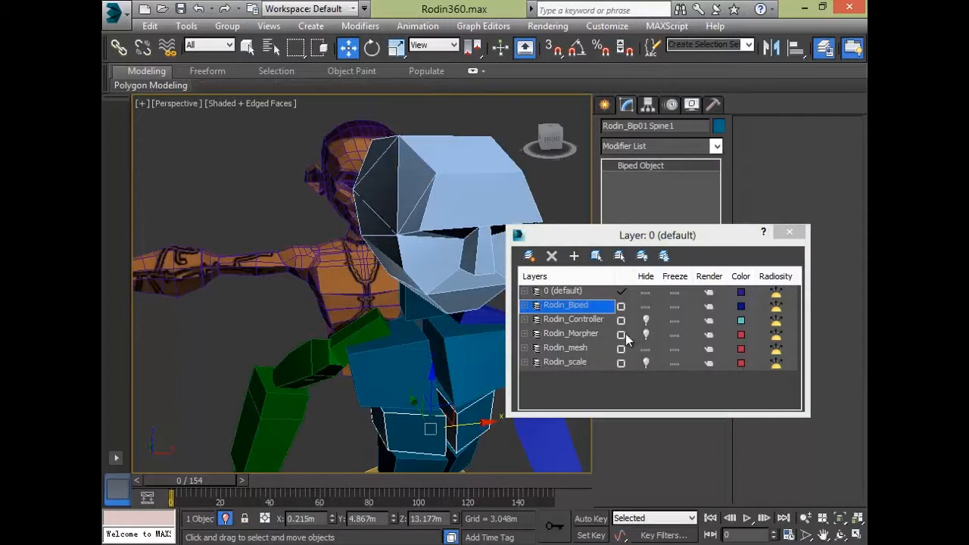
{"action": "left_click", "coordinate": [787, 233]}
- Turn on Figure Mode in the biped's motion settings and view the skeleton from an angle
{"action": "middle_click_drag", "start_coordinate": [423, 364], "coordinate": [466, 302], "text": "alt"}
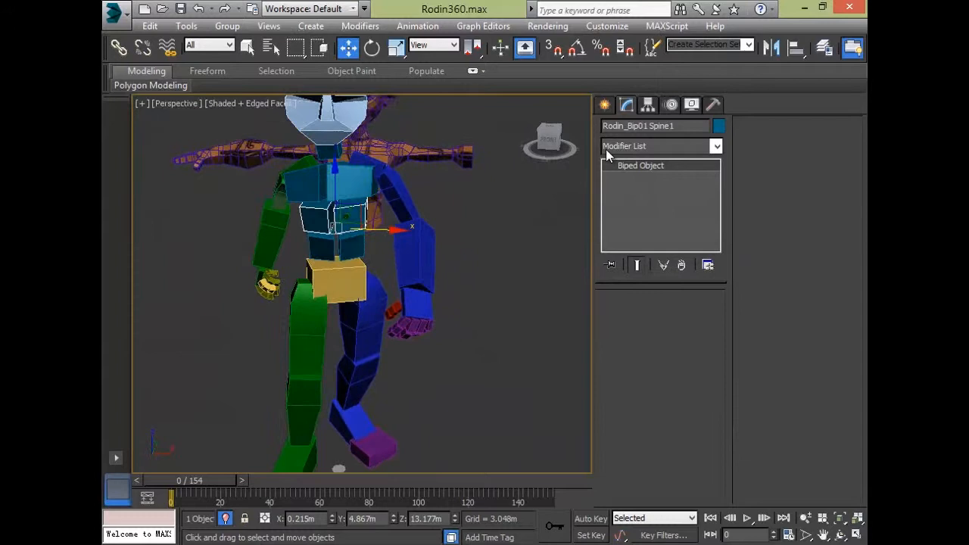
{"action": "left_click", "coordinate": [674, 105]}
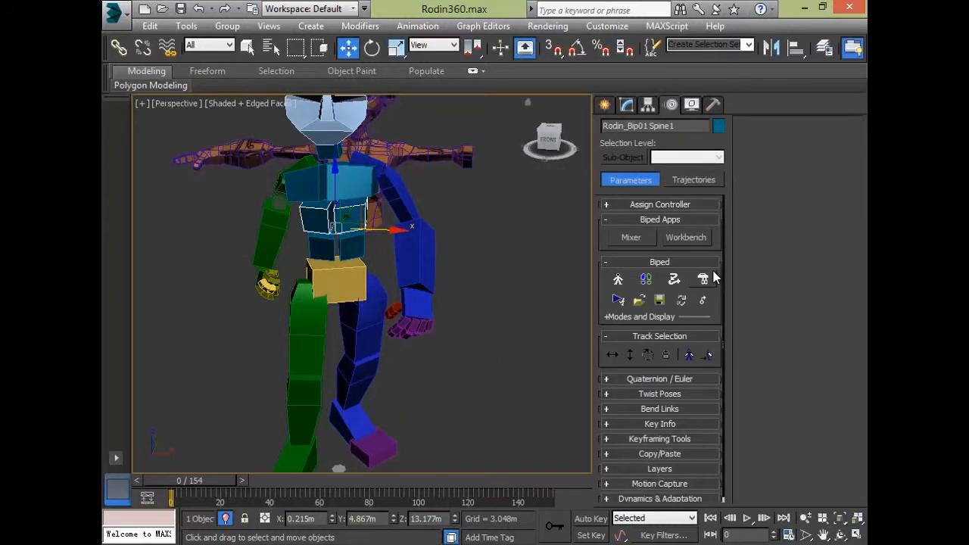
{"action": "left_click", "coordinate": [618, 279]}
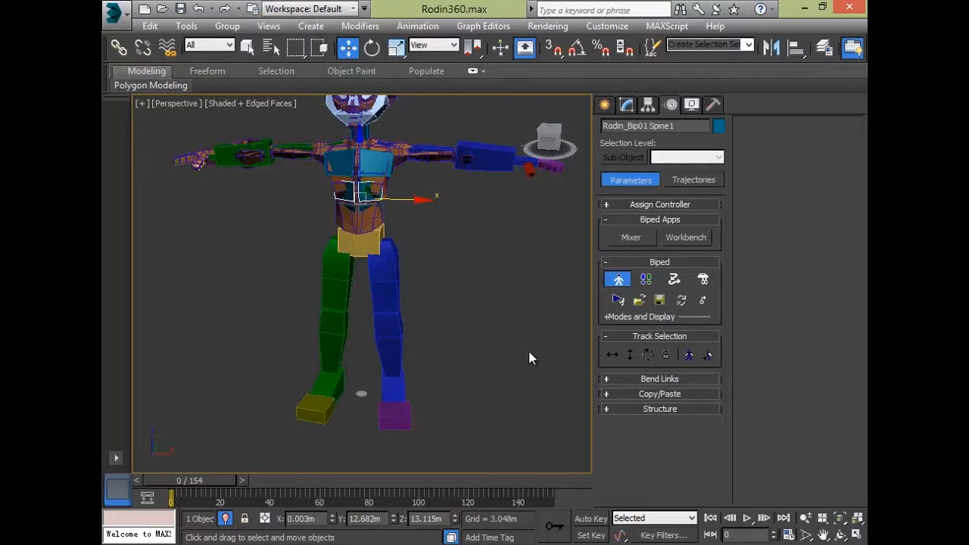
{"action": "middle_click_drag", "start_coordinate": [502, 321], "coordinate": [657, 293], "text": "alt"}
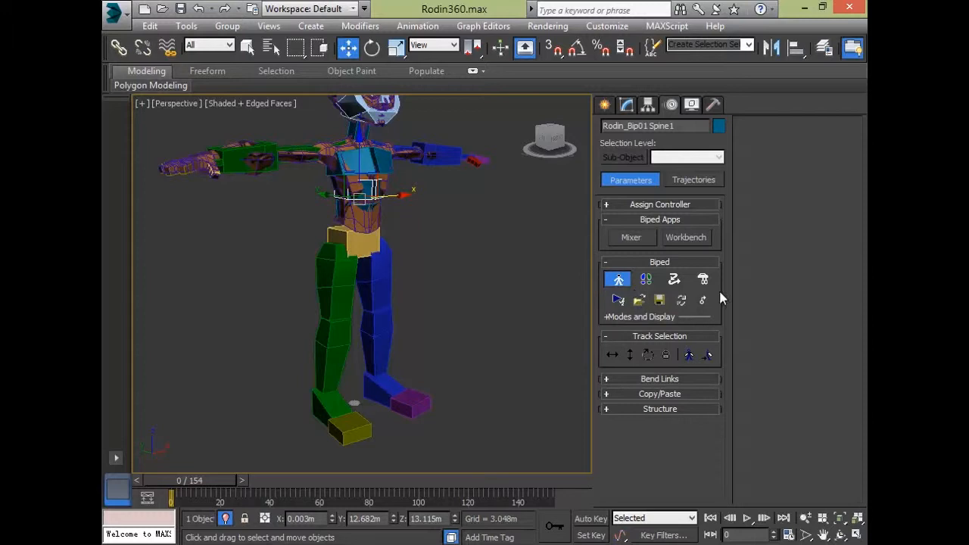
- Open the dialog for saving the biped as a FIG figure file and dismiss it without saving
{"action": "left_click", "coordinate": [661, 304]}
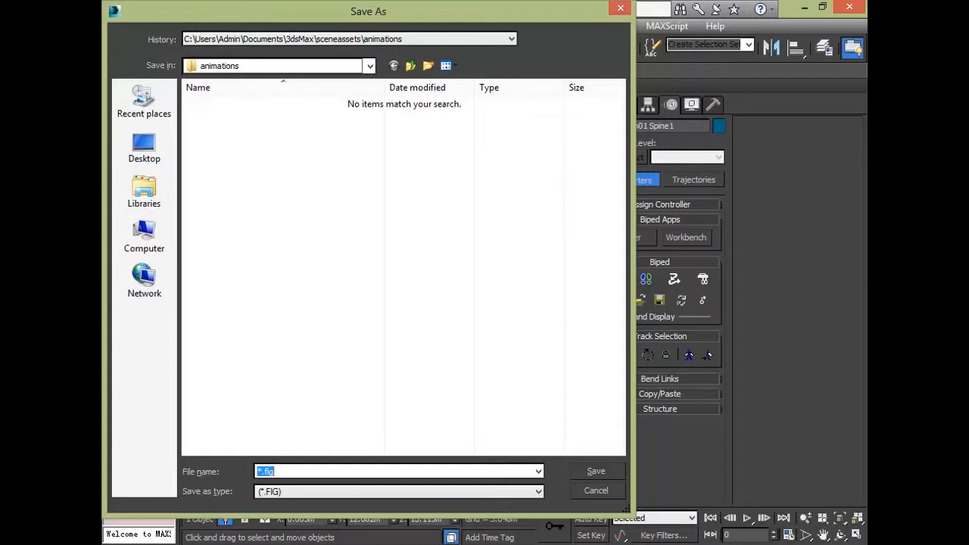
{"action": "left_click", "coordinate": [618, 489]}
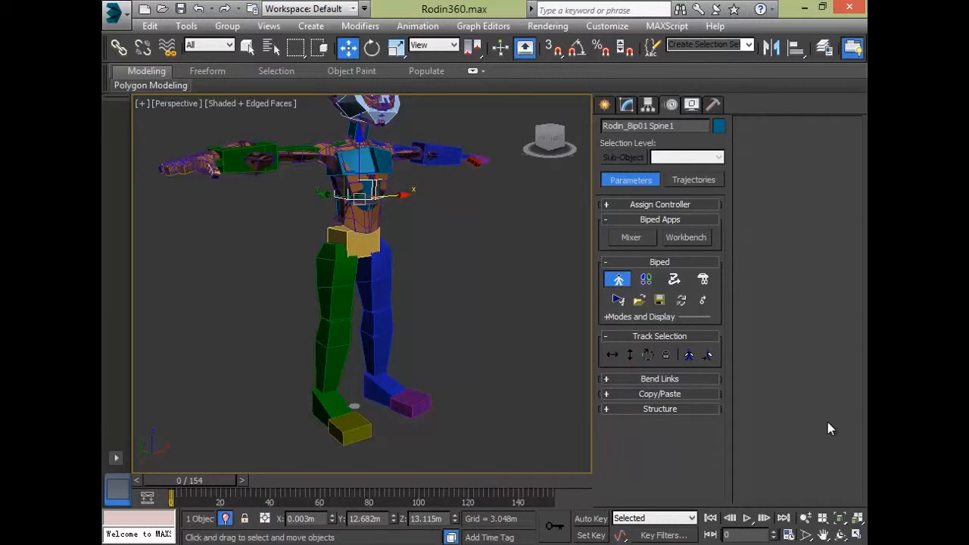
- Examine from several angles how the biped's bones line up with the character mesh
{"action": "left_click", "coordinate": [369, 263]}
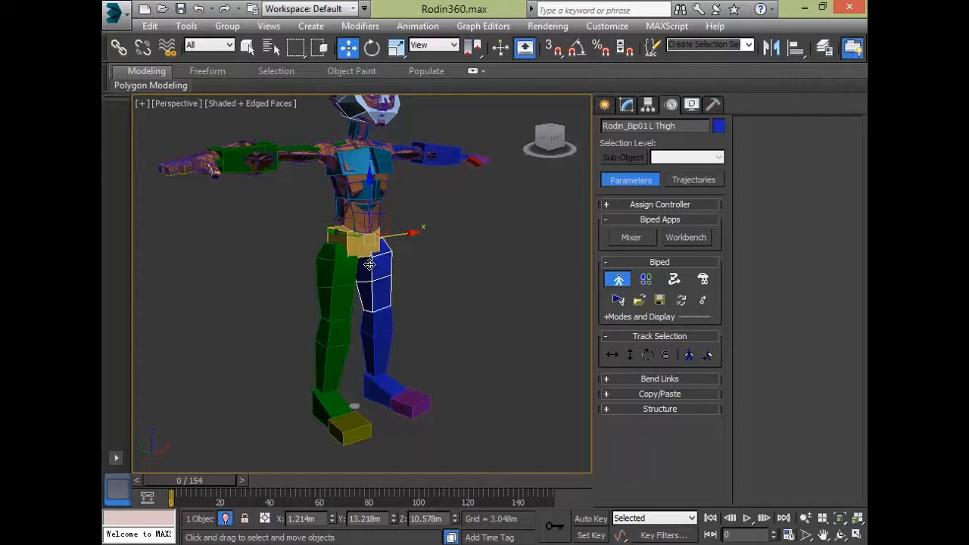
{"action": "middle_click_drag", "start_coordinate": [464, 348], "coordinate": [394, 304], "text": "alt"}
{"action": "left_click", "coordinate": [456, 292]}
{"action": "middle_click_drag", "start_coordinate": [329, 313], "coordinate": [454, 372], "text": "alt"}
{"action": "scroll", "coordinate": [454, 374], "scroll_direction": "up", "scroll_amount": 4}
{"action": "scroll", "coordinate": [446, 318], "scroll_direction": "down", "scroll_amount": 2}
{"action": "middle_click_drag", "start_coordinate": [453, 295], "coordinate": [378, 246]}
{"action": "scroll", "coordinate": [455, 370], "scroll_direction": "down", "scroll_amount": 2}
{"action": "left_click", "coordinate": [337, 300]}
{"action": "middle_click_drag", "start_coordinate": [385, 324], "coordinate": [616, 372], "text": "alt"}
{"action": "left_click", "coordinate": [441, 377]}
- Turn on Expert Mode and frame the biped and character mesh in the enlarged viewport
{"action": "scroll", "coordinate": [425, 391], "scroll_direction": "down", "scroll_amount": 4}
{"action": "scroll", "coordinate": [435, 378], "scroll_direction": "up", "scroll_amount": 3}
{"action": "key", "text": "ctrl+x"}
{"action": "scroll", "coordinate": [559, 340], "scroll_direction": "down", "scroll_amount": 2}
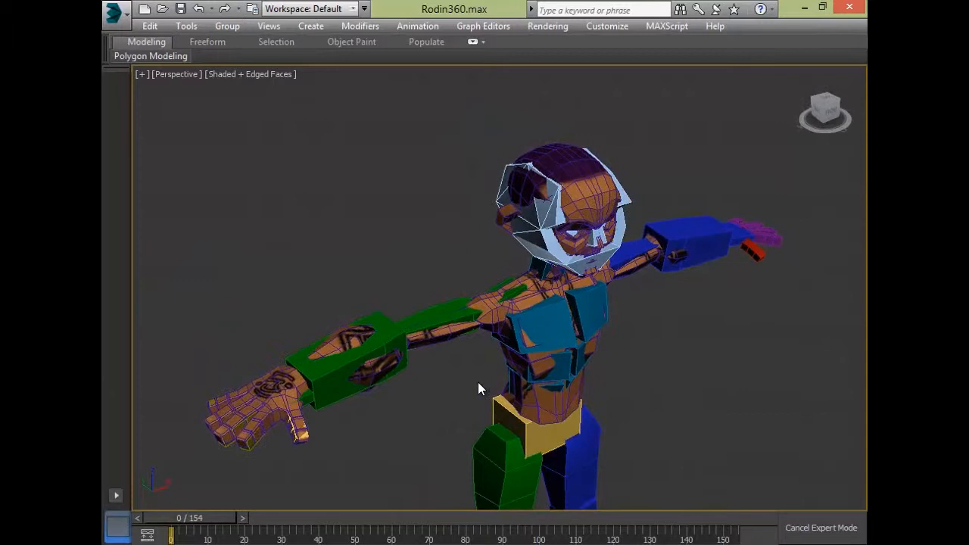
- Hide the edged faces in the shaded view and examine how the biped's right arm fits the character's arm
{"action": "key", "text": "F4"}
{"action": "middle_click_drag", "start_coordinate": [487, 381], "coordinate": [551, 328], "text": "alt"}
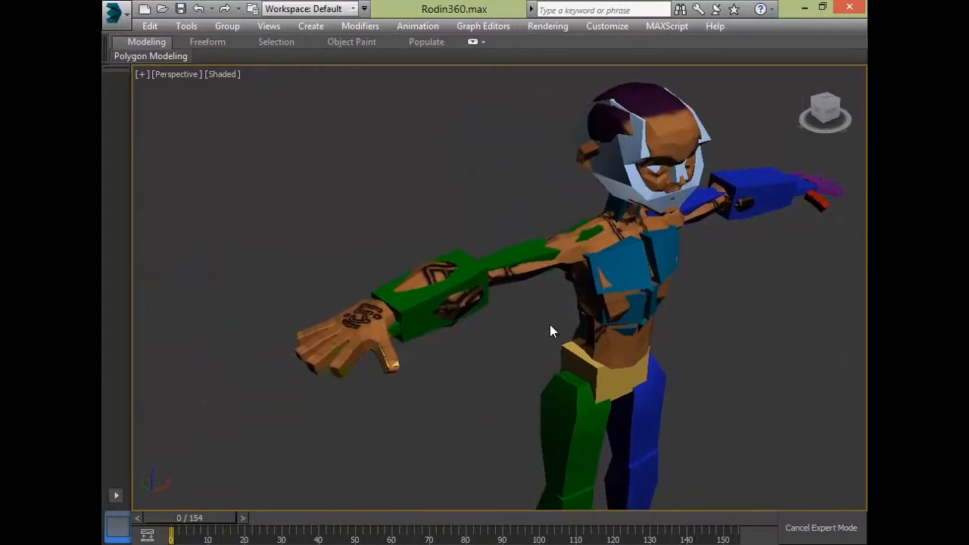
{"action": "scroll", "coordinate": [552, 328], "scroll_direction": "up", "scroll_amount": 5}
{"action": "left_click", "coordinate": [341, 166]}
{"action": "scroll", "coordinate": [623, 361], "scroll_direction": "down", "scroll_amount": 5}
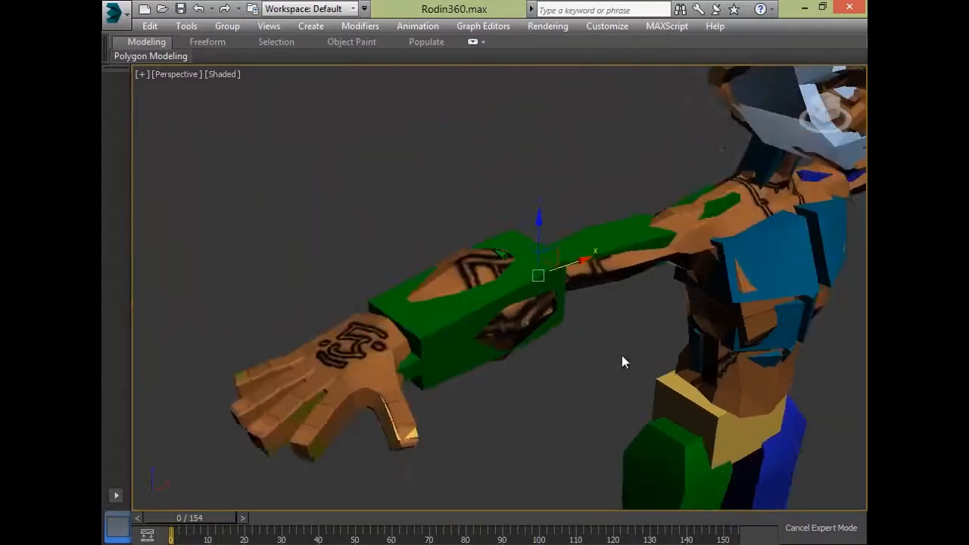
{"action": "middle_click_drag", "start_coordinate": [575, 371], "coordinate": [544, 433], "text": "alt"}
{"action": "left_click", "coordinate": [543, 434]}
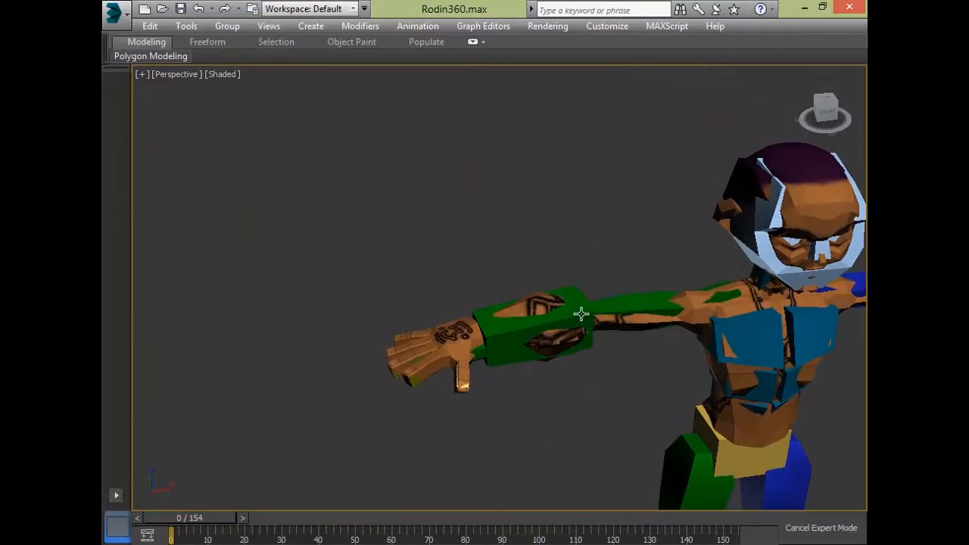
- View the whole character from the front and turn off Expert Mode
{"action": "left_click", "coordinate": [580, 314]}
{"action": "middle_click_drag", "start_coordinate": [676, 373], "coordinate": [536, 285], "text": "alt"}
{"action": "left_click", "coordinate": [566, 280]}
{"action": "left_click", "coordinate": [704, 360]}
{"action": "key", "text": "ctrl+x"}
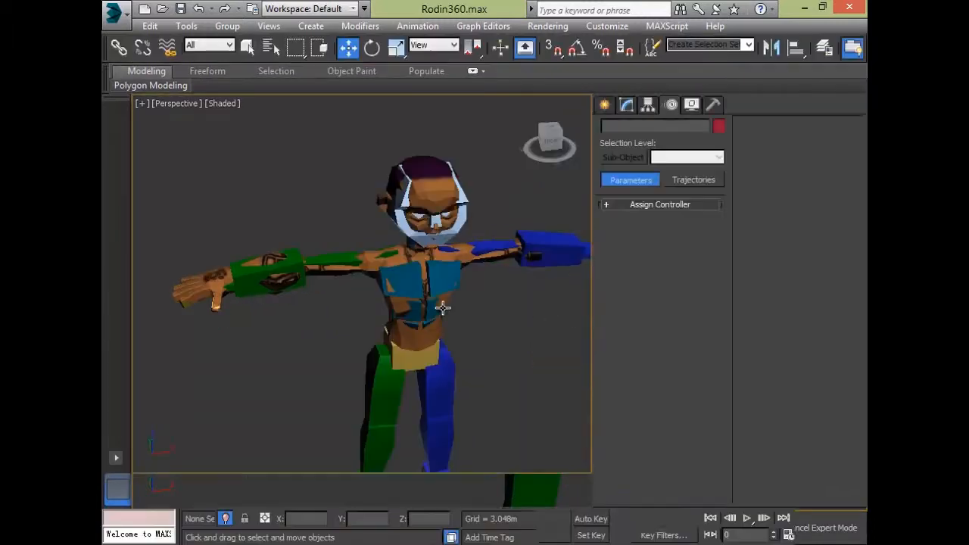
- Select the biped's left thigh and turn edged faces back on in the shaded viewport
{"action": "left_click", "coordinate": [436, 373]}
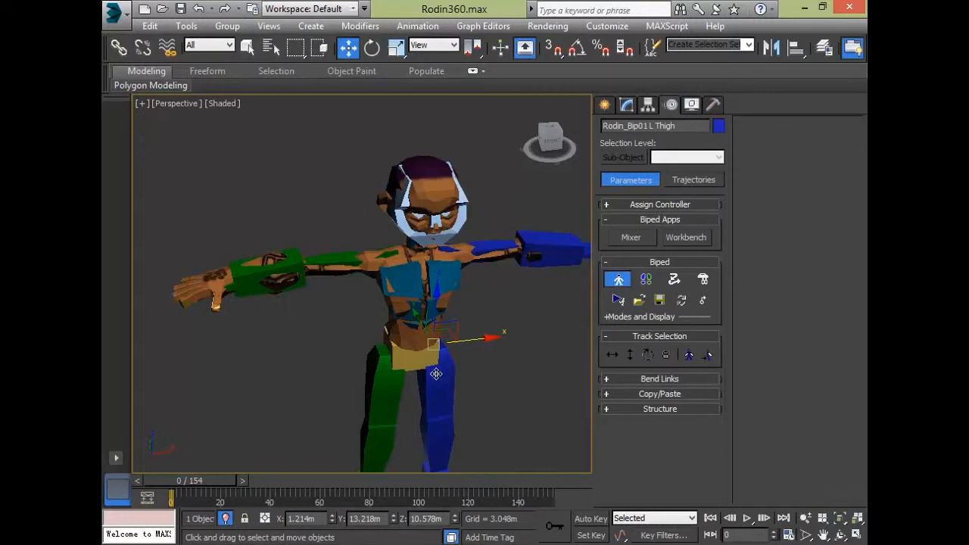
{"action": "key", "text": "F4"}
{"action": "scroll", "coordinate": [325, 295], "scroll_direction": "up", "scroll_amount": 5}
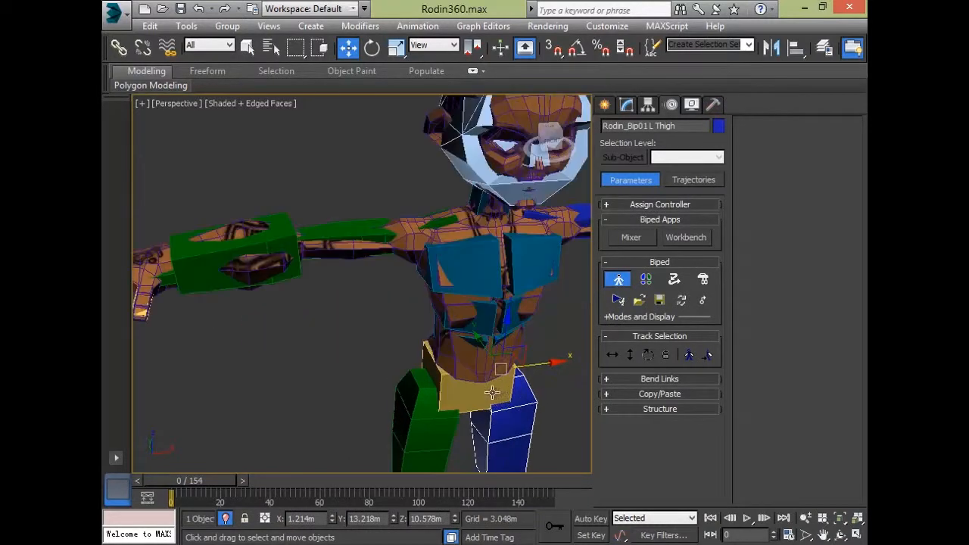
- Try rotating the biped's right forearm at the elbow and undo the rotation
{"action": "left_click", "coordinate": [295, 271]}
{"action": "key", "text": "z"}
{"action": "key", "text": "e"}
{"action": "left_click_drag", "start_coordinate": [449, 307], "coordinate": [365, 323]}
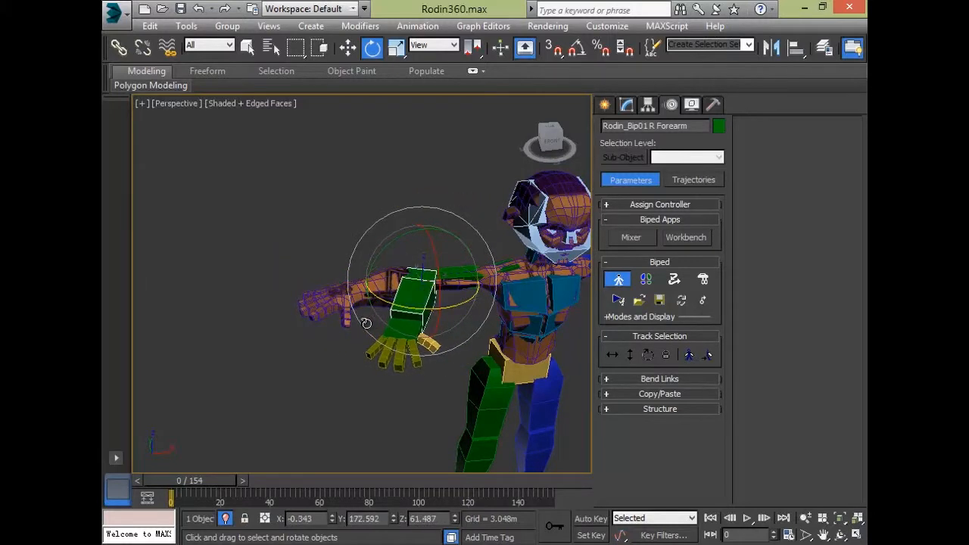
{"action": "key", "text": "ctrl+z"}
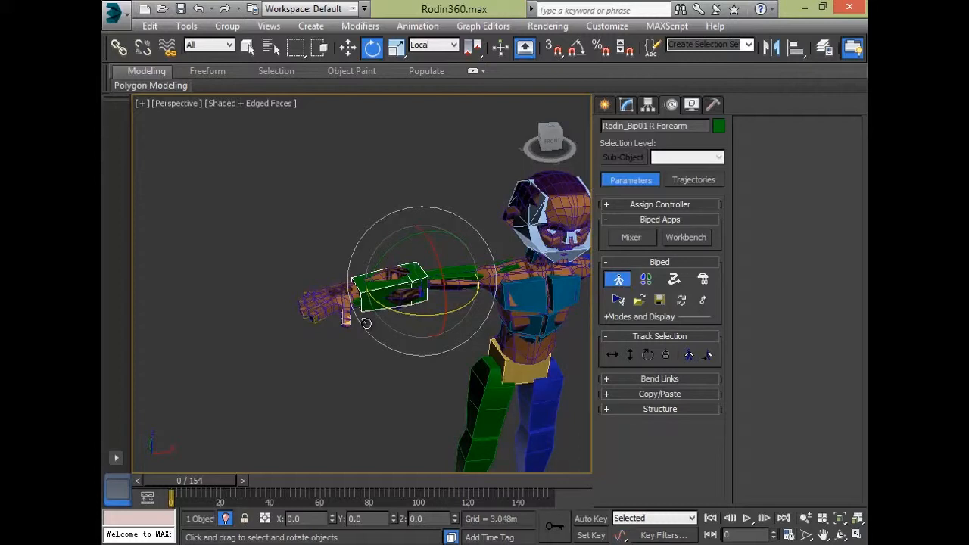
- Examine from the front, below and side how the biped's torso boxes fit the character's chest and waist
{"action": "middle_click_drag", "start_coordinate": [398, 389], "coordinate": [397, 278], "text": "alt"}
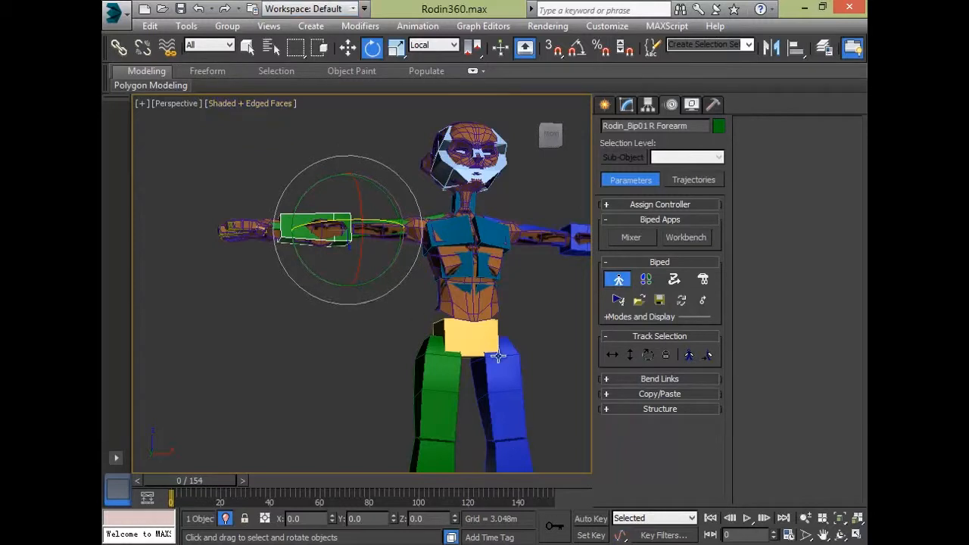
{"action": "middle_click_drag", "start_coordinate": [502, 267], "coordinate": [507, 252], "text": "alt"}
{"action": "scroll", "coordinate": [506, 252], "scroll_direction": "up", "scroll_amount": 3}
{"action": "middle_click_drag", "start_coordinate": [416, 315], "coordinate": [403, 338], "text": "alt"}
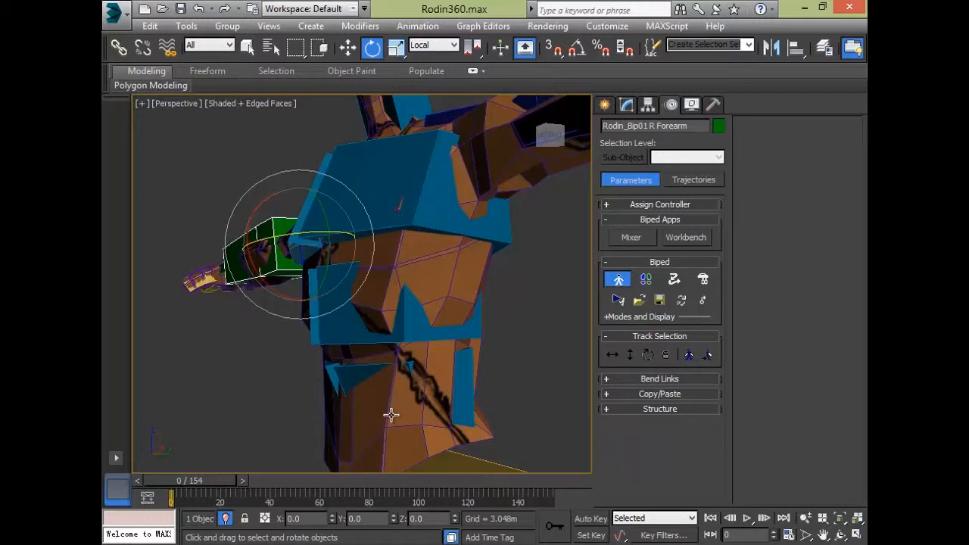
{"action": "middle_click_drag", "start_coordinate": [385, 364], "coordinate": [578, 373], "text": "alt"}
{"action": "middle_click_drag", "start_coordinate": [437, 404], "coordinate": [556, 401]}
{"action": "scroll", "coordinate": [533, 398], "scroll_direction": "up", "scroll_amount": 3}
{"action": "scroll", "coordinate": [515, 386], "scroll_direction": "down", "scroll_amount": 3}
{"action": "scroll", "coordinate": [503, 374], "scroll_direction": "up", "scroll_amount": 2}
- Inspect up close how the biped's thumb and finger bones sit inside the character's right hand
{"action": "mouse_move", "coordinate": [465, 305]}
{"action": "middle_mouse_down", "text": "alt"}
{"action": "mouse_move", "coordinate": [459, 354]}
{"action": "mouse_move", "coordinate": [462, 243]}
{"action": "mouse_move", "coordinate": [424, 216]}
{"action": "mouse_move", "coordinate": [415, 292]}
{"action": "mouse_move", "coordinate": [464, 341]}
{"action": "mouse_move", "coordinate": [454, 311]}
{"action": "middle_mouse_up", "text": "alt"}
{"action": "scroll", "coordinate": [454, 311], "scroll_direction": "up", "scroll_amount": 3}
{"action": "scroll", "coordinate": [391, 234], "scroll_direction": "down", "scroll_amount": 3}
{"action": "middle_click_drag", "start_coordinate": [391, 233], "coordinate": [404, 253], "text": "alt"}
{"action": "scroll", "coordinate": [404, 253], "scroll_direction": "up", "scroll_amount": 2}
{"action": "middle_click_drag", "start_coordinate": [447, 310], "coordinate": [417, 267]}
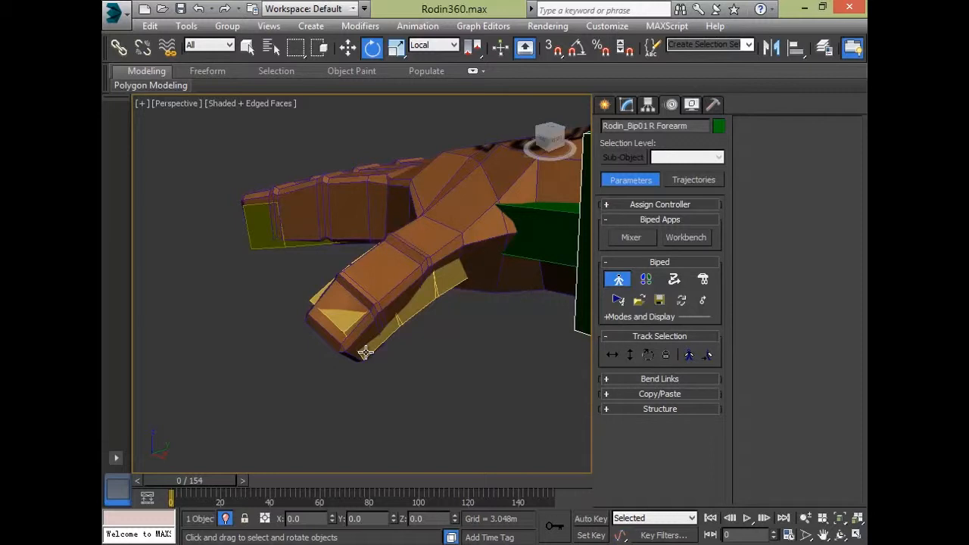
{"action": "middle_click_drag", "start_coordinate": [397, 323], "coordinate": [443, 361]}
{"action": "middle_click_drag", "start_coordinate": [430, 272], "coordinate": [457, 337]}
- Switch the viewport to wireframe, comparing it with the shaded display of the right hand's finger bones
{"action": "key", "text": "F3"}
{"action": "key", "text": "F3"}
{"action": "key", "text": "F3"}
{"action": "key", "text": "F3"}
{"action": "key", "text": "F3"}
{"action": "key", "text": "F3"}
{"action": "key", "text": "F3"}
{"action": "key", "text": "F3"}
{"action": "key", "text": "F3"}
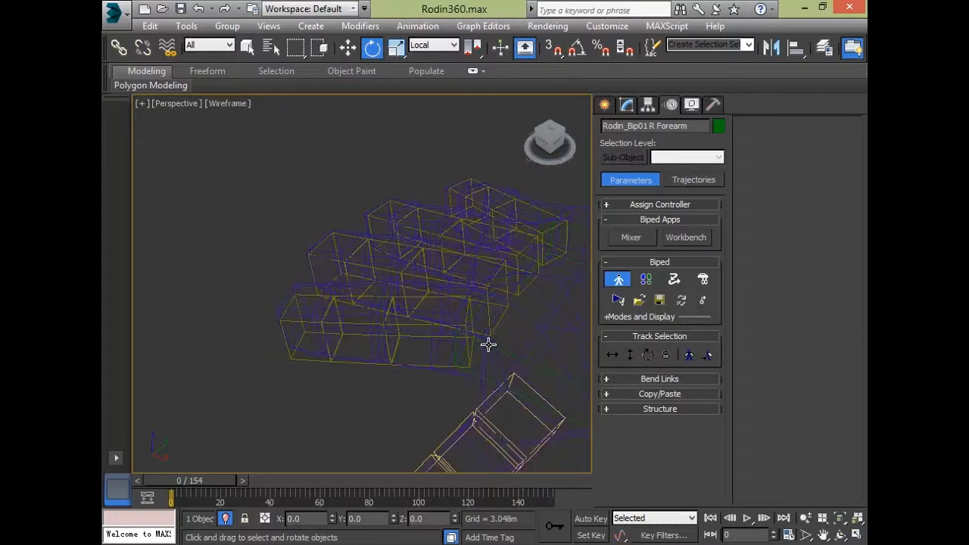
{"action": "middle_click_drag", "start_coordinate": [487, 345], "coordinate": [496, 377], "text": "alt"}
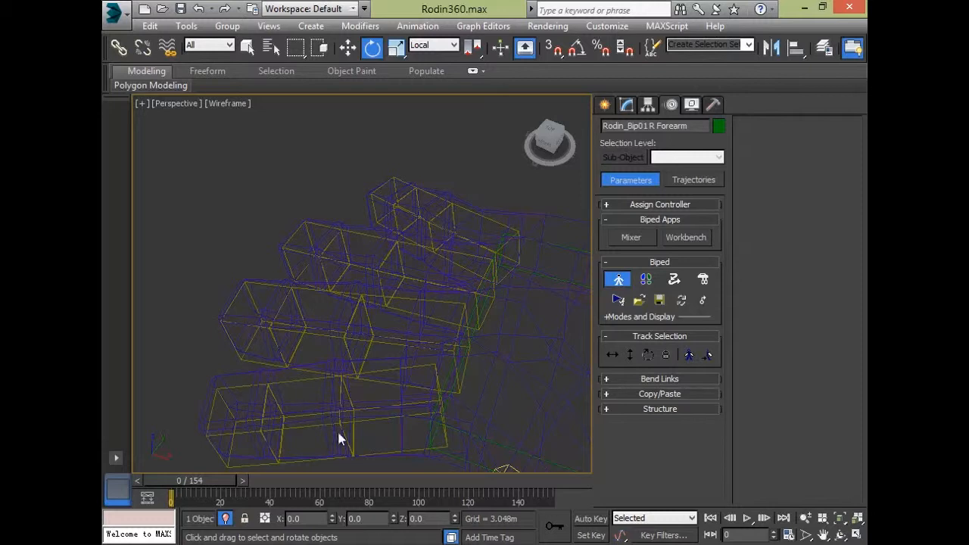
- Examine in wireframe how the biped's forearm, torso, neck and head line up with the character mesh
{"action": "scroll", "coordinate": [406, 256], "scroll_direction": "down", "scroll_amount": 3}
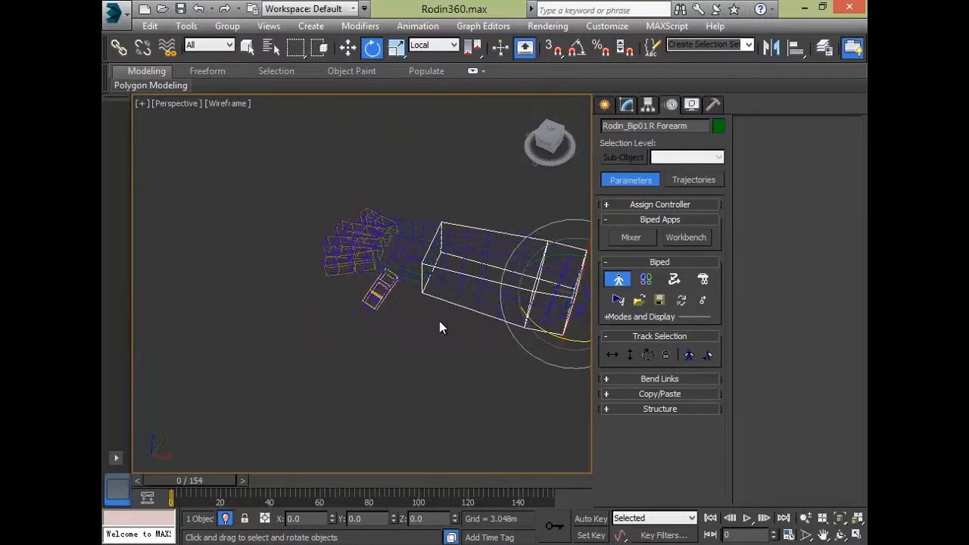
{"action": "middle_click_drag", "start_coordinate": [453, 387], "coordinate": [575, 403], "text": "alt"}
{"action": "middle_click_drag", "start_coordinate": [336, 387], "coordinate": [136, 389]}
{"action": "middle_click_drag", "start_coordinate": [461, 378], "coordinate": [447, 325], "text": "alt"}
{"action": "middle_click_drag", "start_coordinate": [587, 435], "coordinate": [532, 323]}
{"action": "middle_click_drag", "start_coordinate": [519, 188], "coordinate": [507, 230]}
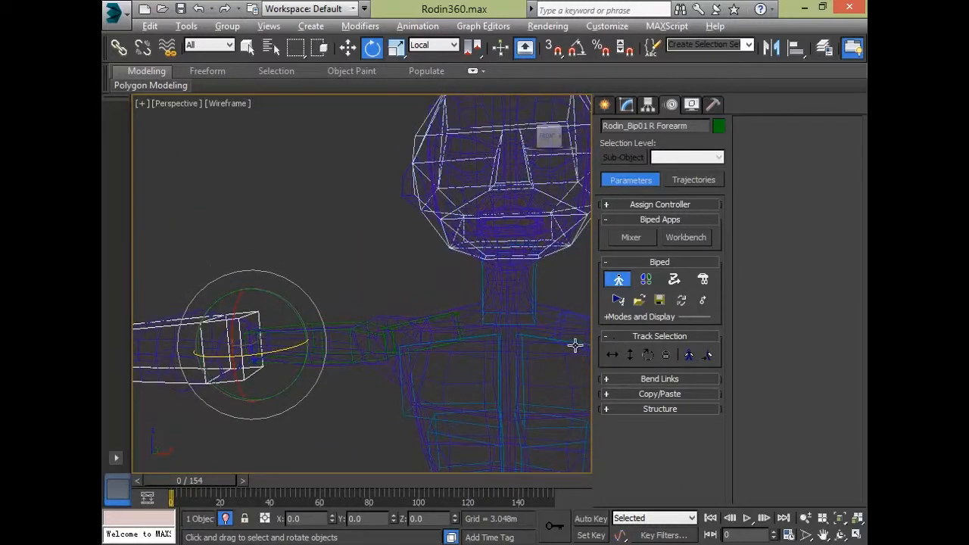
{"action": "middle_click_drag", "start_coordinate": [575, 342], "coordinate": [313, 329], "text": "alt"}
{"action": "middle_click_drag", "start_coordinate": [486, 265], "coordinate": [558, 277], "text": "alt"}
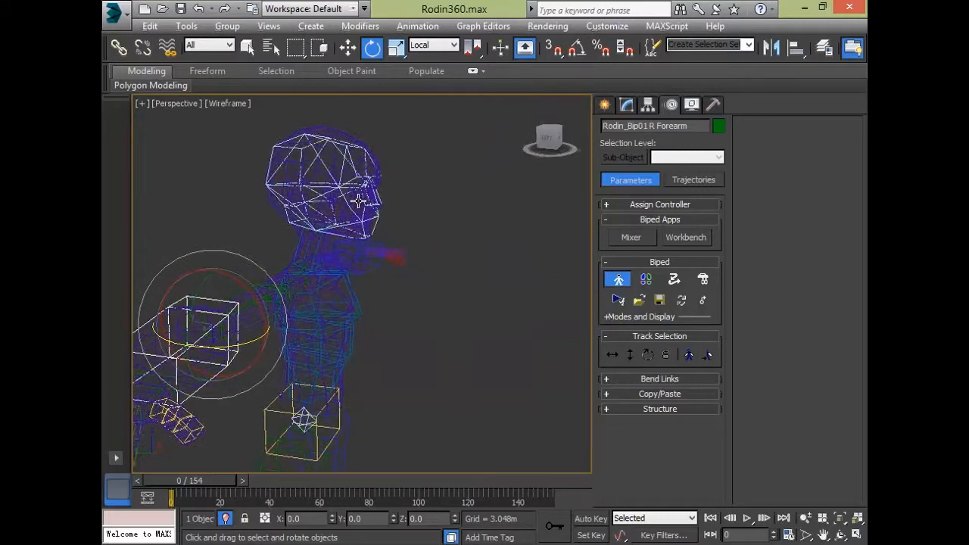
{"action": "middle_click_drag", "start_coordinate": [419, 244], "coordinate": [464, 261], "text": "alt"}
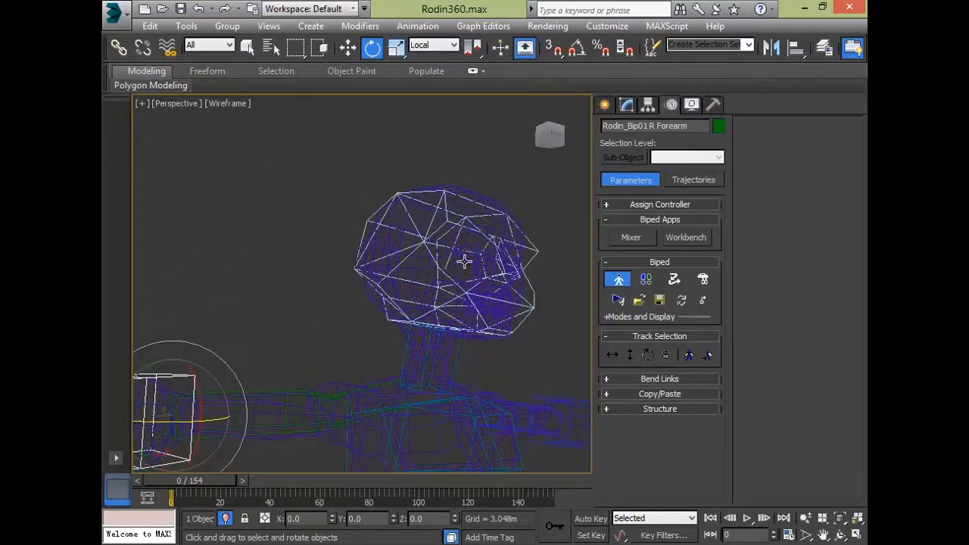
- Select the Rodin_head mesh and frame its head, arms and torso from the front
{"action": "left_click", "coordinate": [489, 308]}
{"action": "middle_click_drag", "start_coordinate": [489, 308], "coordinate": [532, 330], "text": "alt"}
{"action": "scroll", "coordinate": [531, 329], "scroll_direction": "up", "scroll_amount": 2}
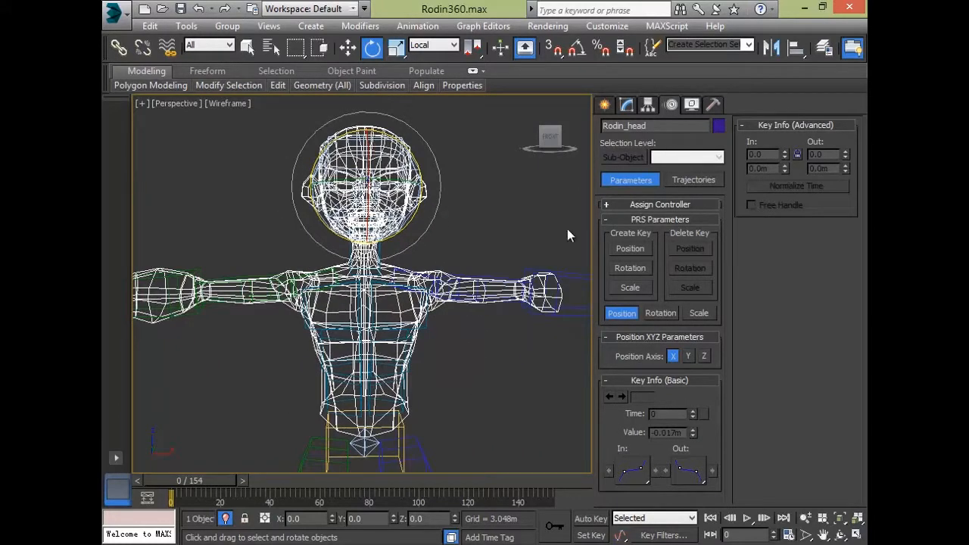
{"action": "middle_click_drag", "start_coordinate": [368, 379], "coordinate": [388, 348]}
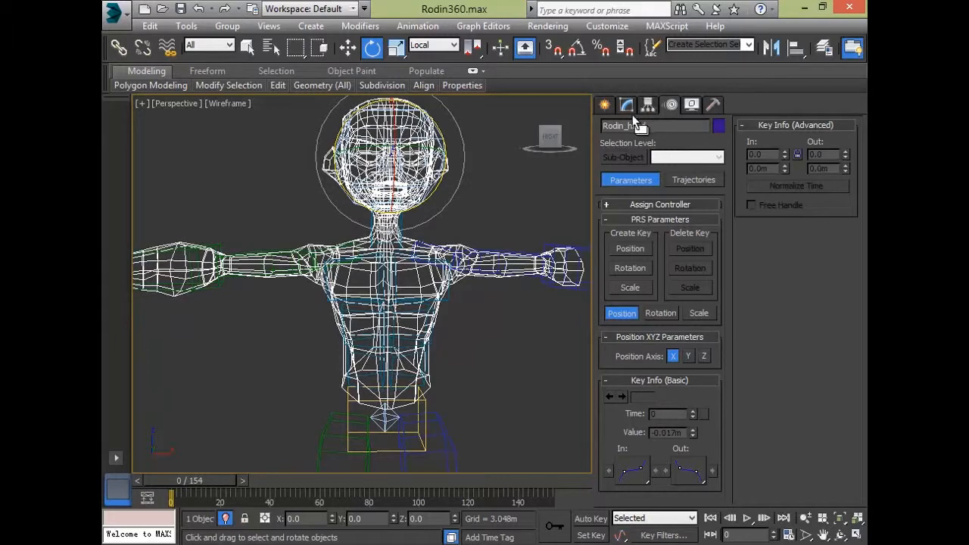
{"action": "middle_click_drag", "start_coordinate": [446, 374], "coordinate": [489, 383], "text": "alt"}
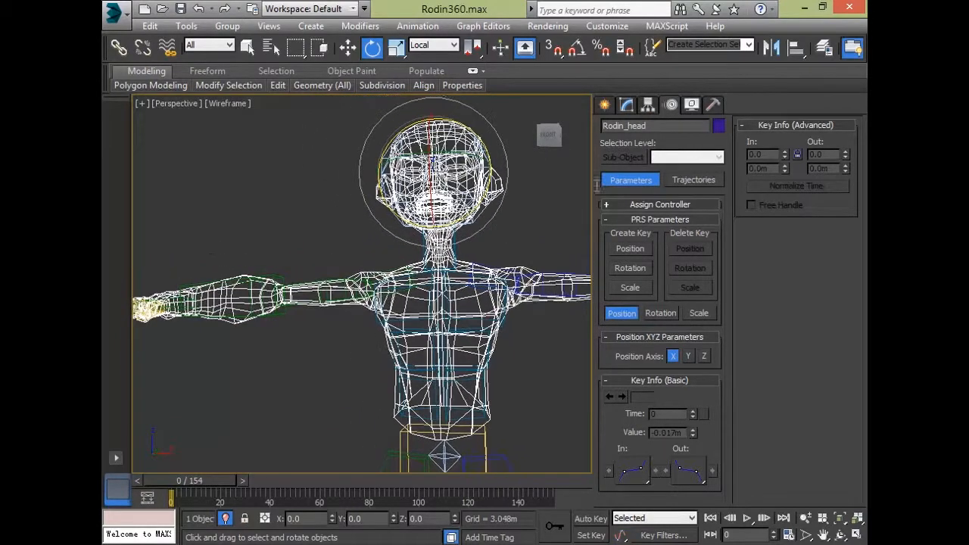
- Add a Skin modifier to the Rodin_head mesh
{"action": "left_click", "coordinate": [625, 105]}
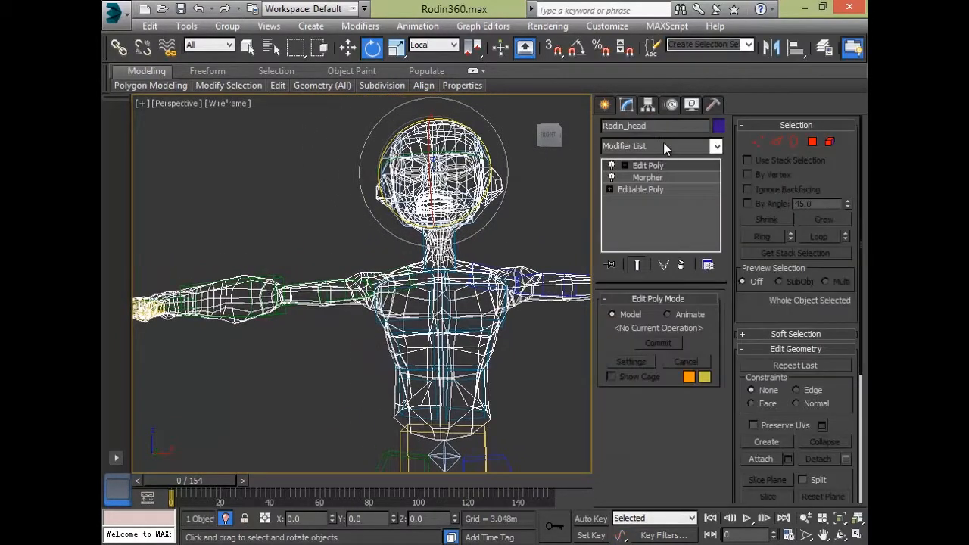
{"action": "left_click", "coordinate": [672, 146]}
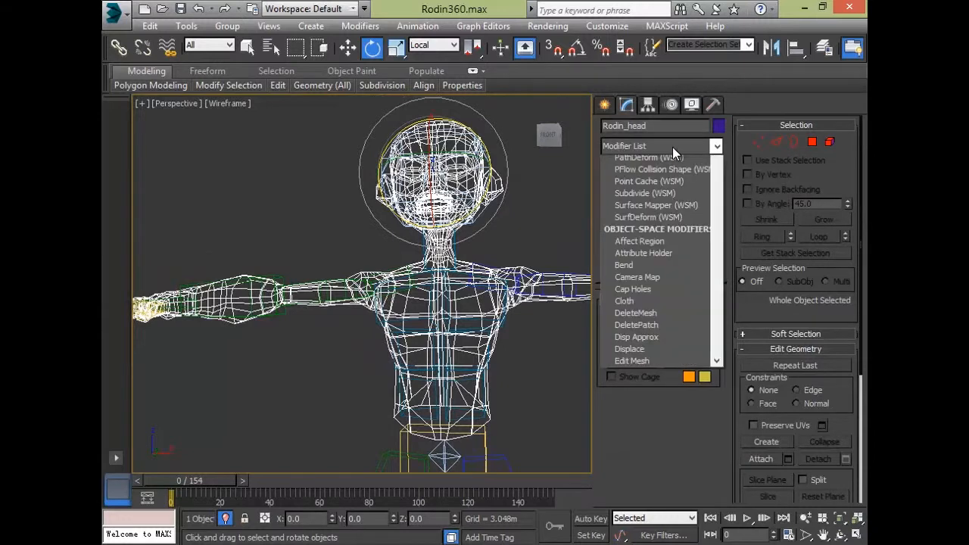
{"action": "scroll", "coordinate": [672, 147], "scroll_direction": "down", "scroll_amount": 3}
{"action": "scroll", "coordinate": [672, 147], "scroll_direction": "down", "scroll_amount": 10}
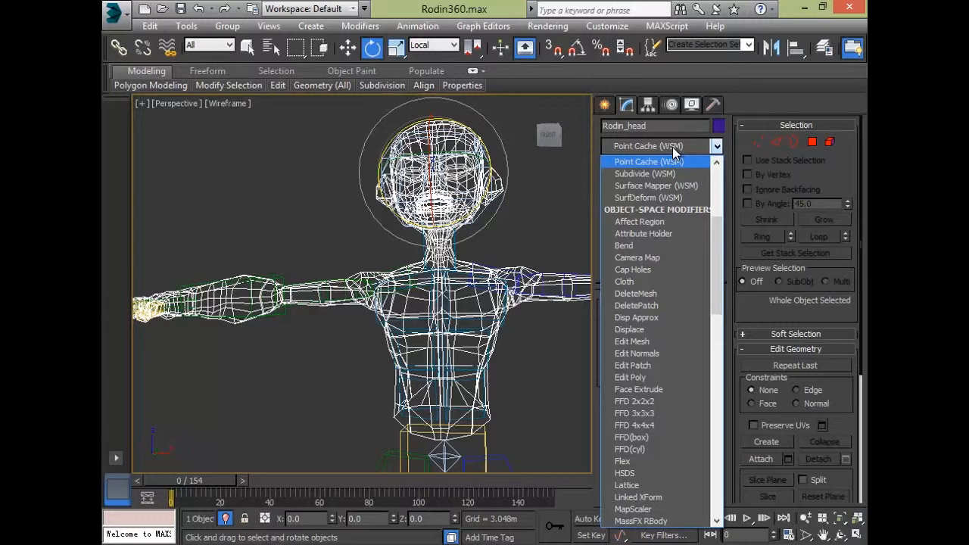
{"action": "key", "text": "s"}
{"action": "key", "text": "s"}
{"action": "key", "text": "s"}
{"action": "key", "text": "s"}
{"action": "key", "text": "s"}
{"action": "key", "text": "s"}
{"action": "key", "text": "s"}
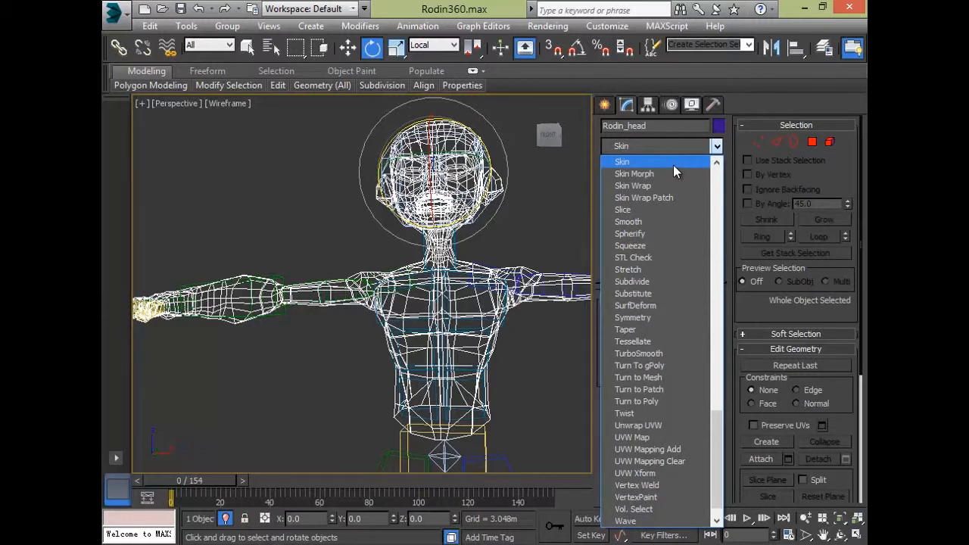
{"action": "key", "text": "Return"}
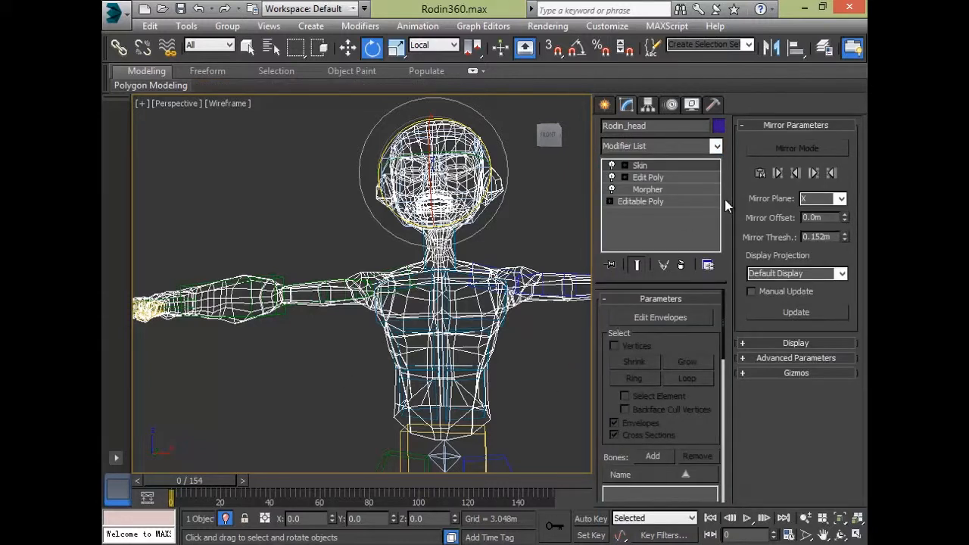
- Replace the Skin modifier on the Rodin_head mesh with a Physique modifier
{"action": "left_click", "coordinate": [681, 264]}
{"action": "left_click", "coordinate": [692, 145]}
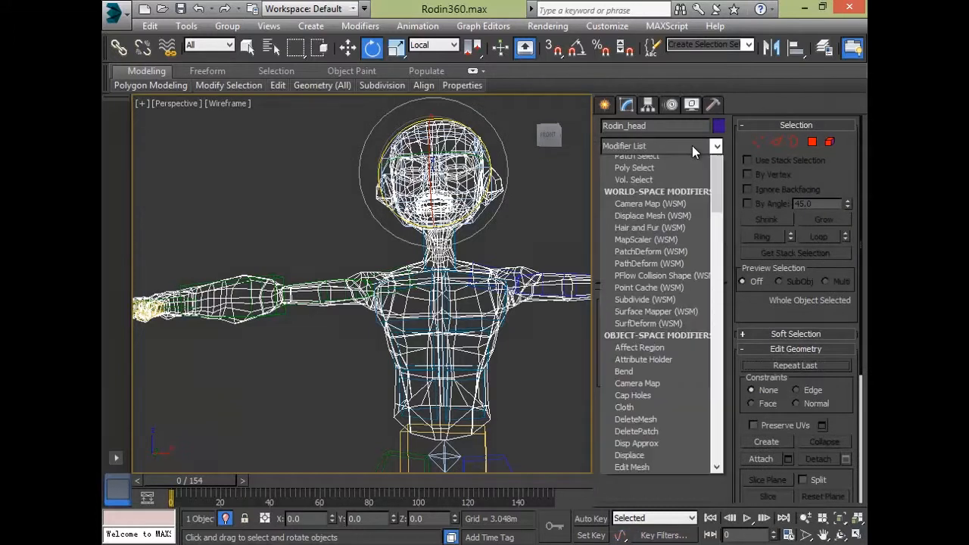
{"action": "key", "text": "p"}
{"action": "key", "text": "p"}
{"action": "key", "text": "p"}
{"action": "key", "text": "p"}
{"action": "key", "text": "p"}
{"action": "key", "text": "p"}
{"action": "key", "text": "p"}
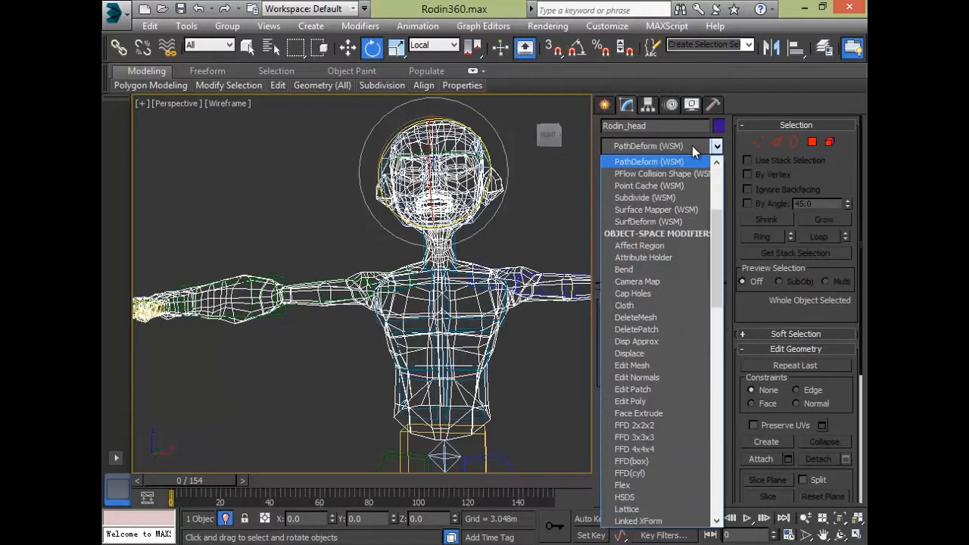
{"action": "key", "text": "p"}
{"action": "key", "text": "p"}
{"action": "key", "text": "p"}
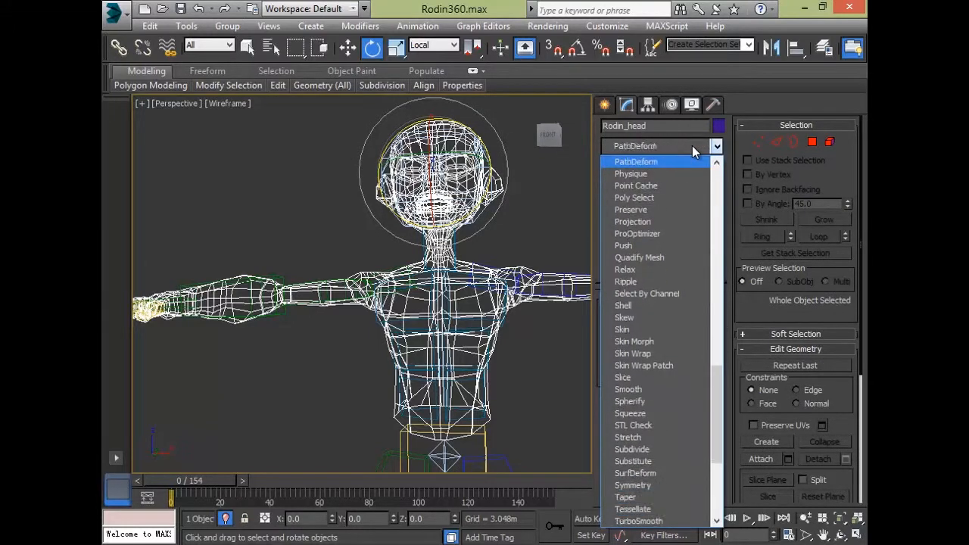
{"action": "left_click", "coordinate": [687, 161]}
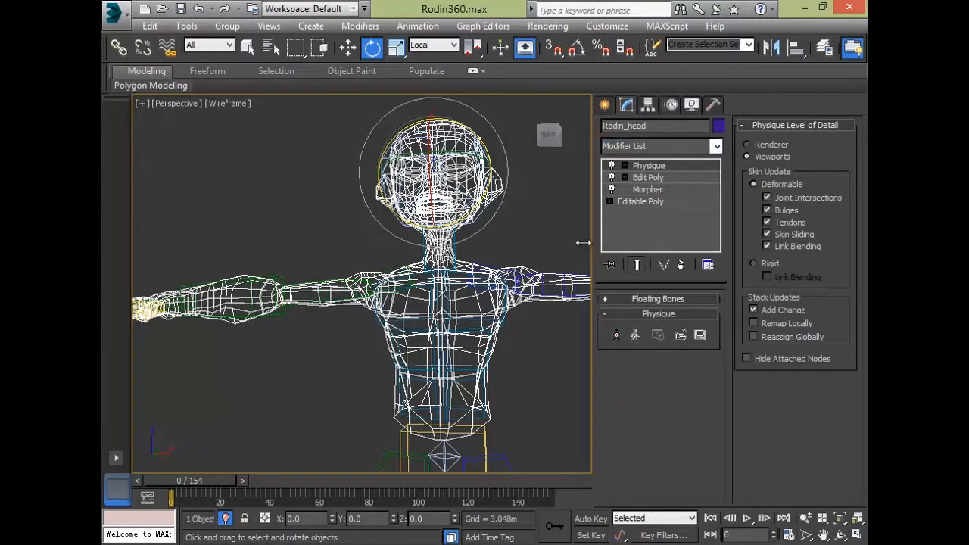
- Expand the Physique sub-object levels and attach the mesh to the biped at its pelvis with Attach to Node
{"action": "left_click", "coordinate": [623, 167]}
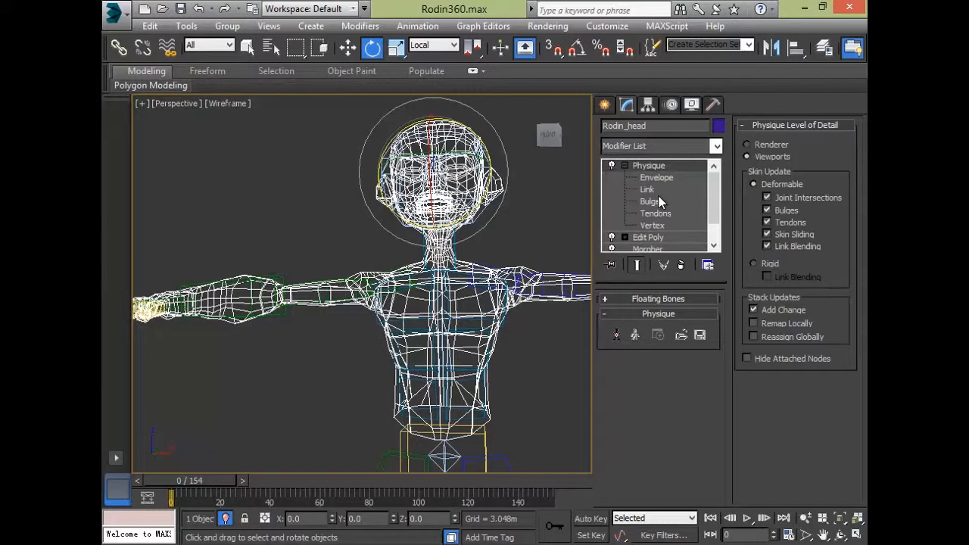
{"action": "left_click", "coordinate": [615, 335]}
{"action": "middle_click_drag", "start_coordinate": [509, 408], "coordinate": [506, 359]}
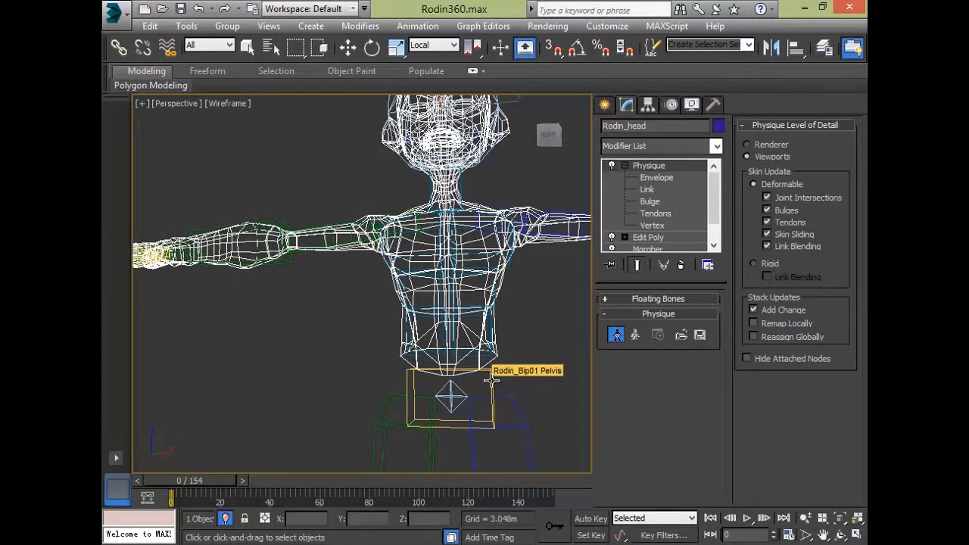
{"action": "left_click", "coordinate": [472, 402]}
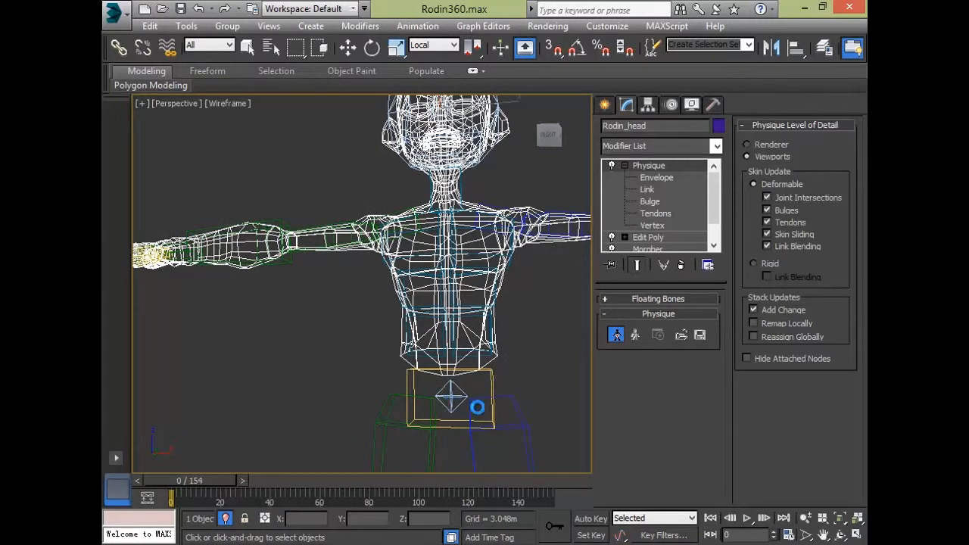
{"action": "left_click", "coordinate": [498, 410]}
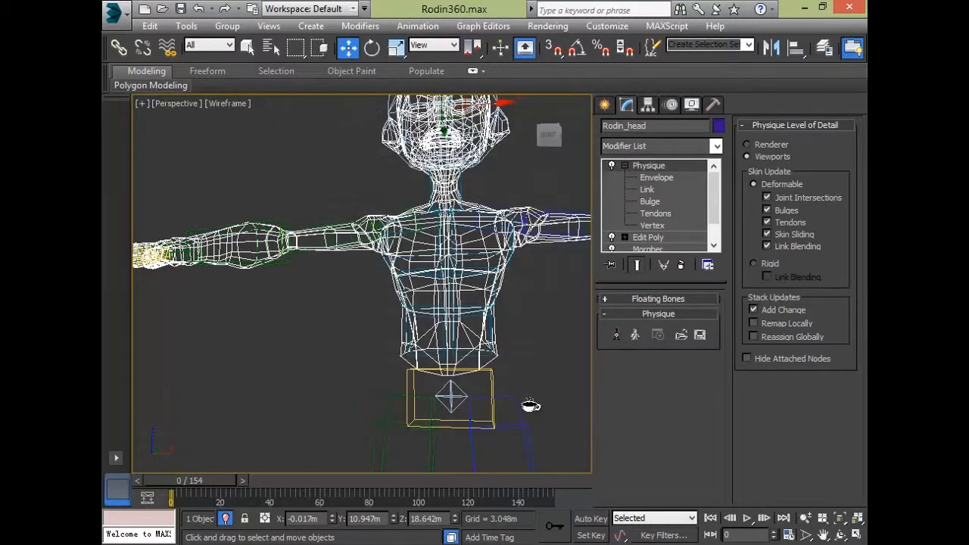
{"action": "middle_click_drag", "start_coordinate": [538, 394], "coordinate": [485, 421], "text": "alt"}
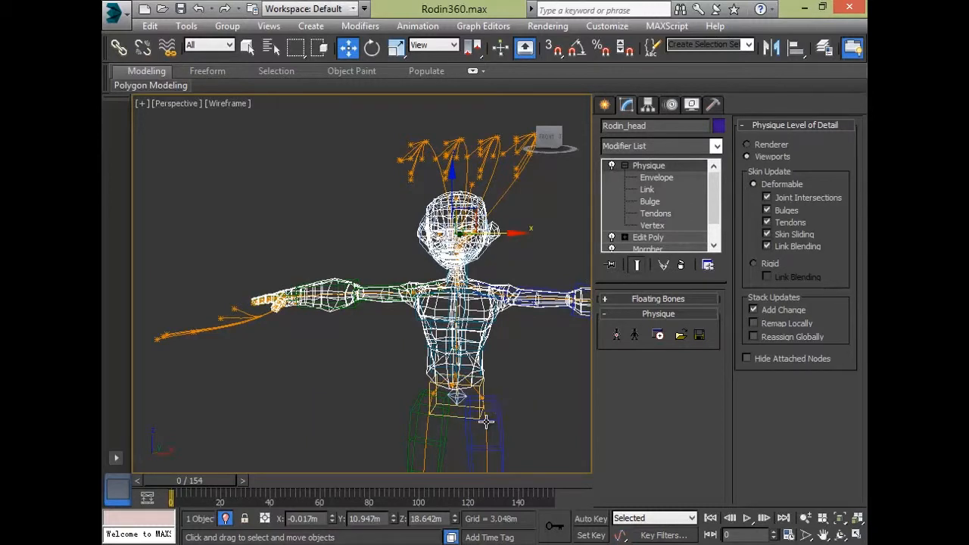
- Undo the Physique attachment and modifier on the Rodin_head mesh
{"action": "key", "text": "ctrl+z"}
{"action": "middle_click_drag", "start_coordinate": [483, 396], "coordinate": [465, 373], "text": "alt"}
{"action": "scroll", "coordinate": [521, 411], "scroll_direction": "up", "scroll_amount": 3}
{"action": "scroll", "coordinate": [523, 410], "scroll_direction": "down", "scroll_amount": 4}
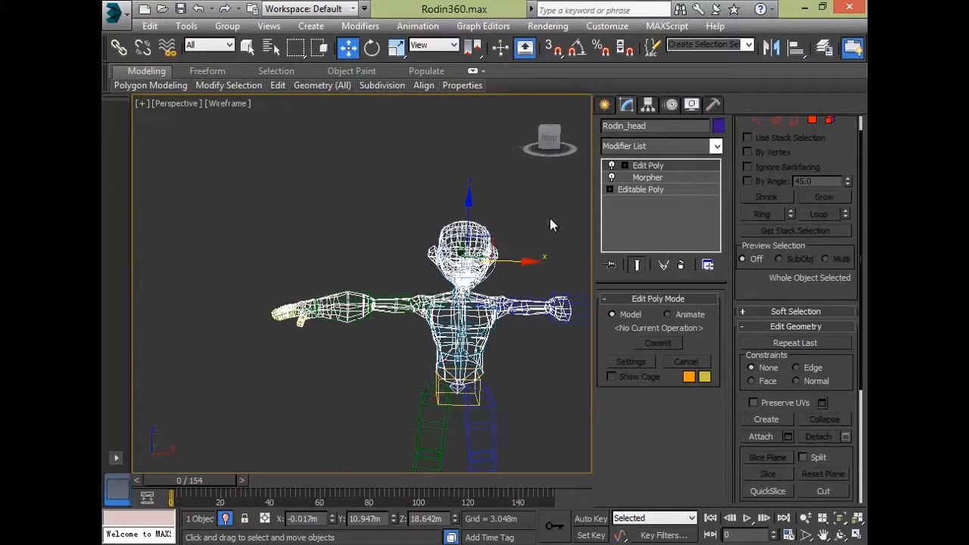
- Add a Physique modifier on top of the Edit Poly modifier of the Rodin_head mesh
{"action": "left_click", "coordinate": [707, 151]}
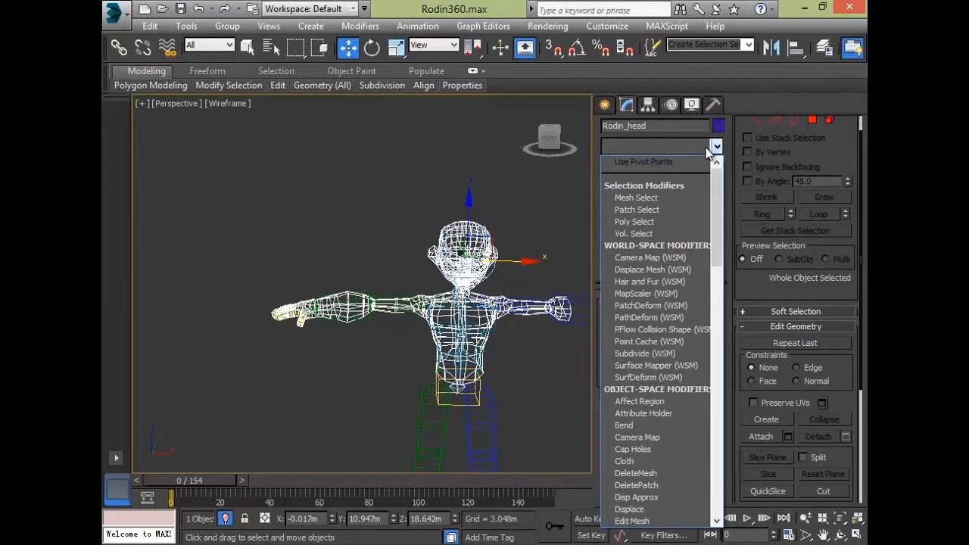
{"action": "key", "text": "p"}
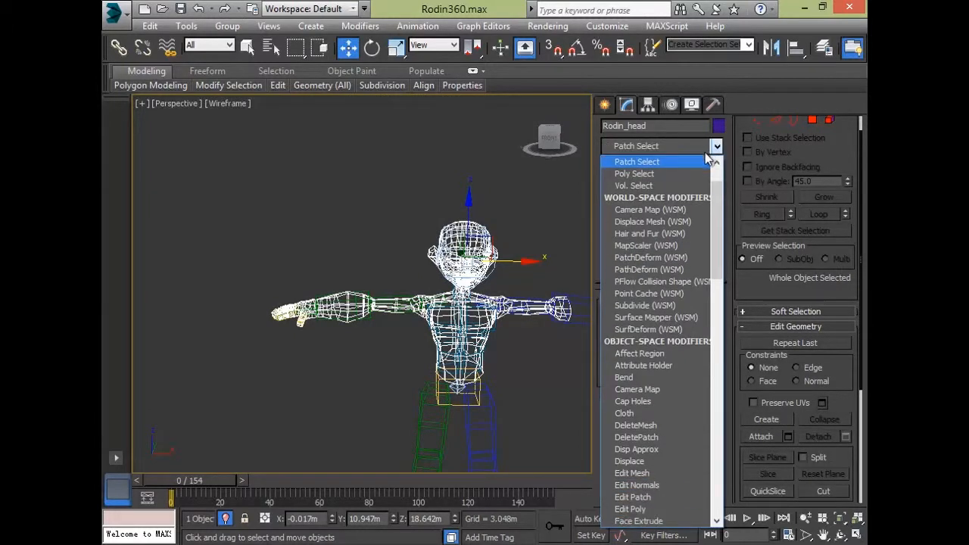
{"action": "key", "text": "p"}
{"action": "key", "text": "p"}
{"action": "key", "text": "p"}
{"action": "key", "text": "p"}
{"action": "key", "text": "p"}
{"action": "key", "text": "p"}
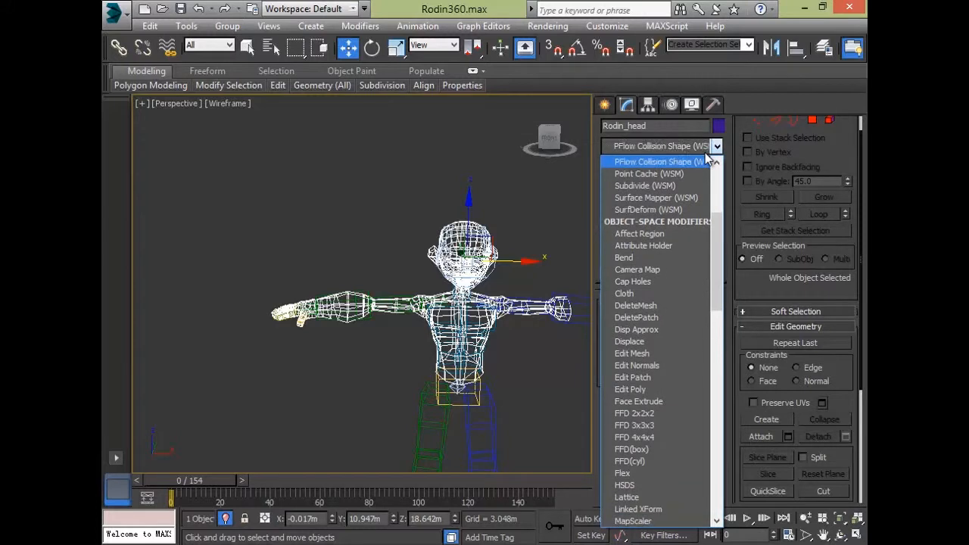
{"action": "key", "text": "p"}
{"action": "key", "text": "p"}
{"action": "key", "text": "p"}
{"action": "key", "text": "p"}
{"action": "key", "text": "p"}
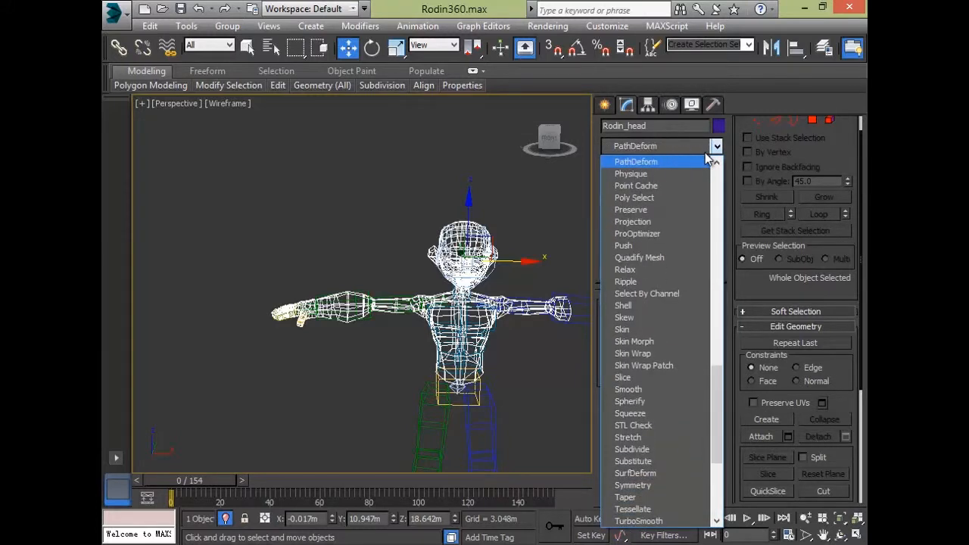
{"action": "key", "text": "Return"}
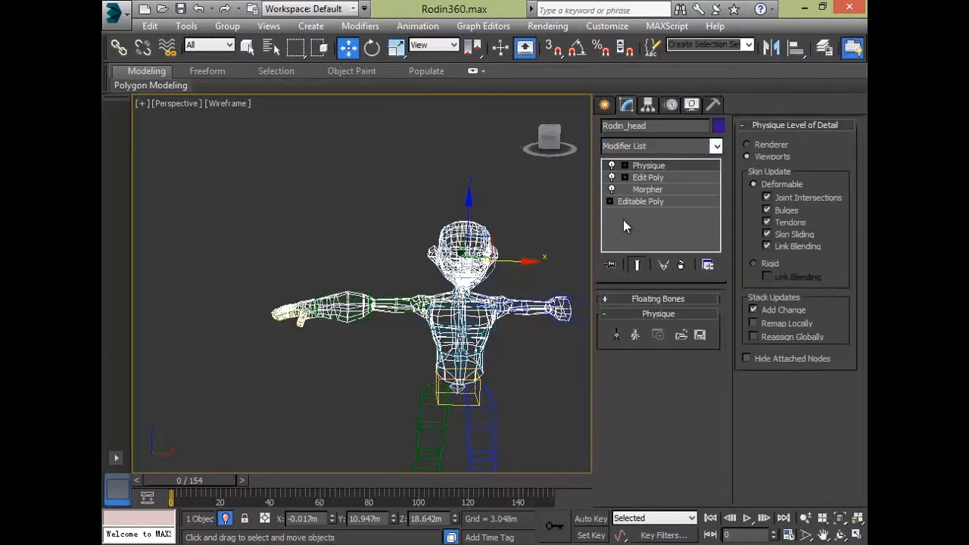
- Open the layer manager and unhide the Rodin_Controller and Rodin_Morpher layers, keeping Rodin_scale hidden
{"action": "left_click", "coordinate": [529, 191]}
{"action": "middle_click_drag", "start_coordinate": [474, 328], "coordinate": [411, 317]}
{"action": "scroll", "coordinate": [411, 316], "scroll_direction": "down", "scroll_amount": 3}
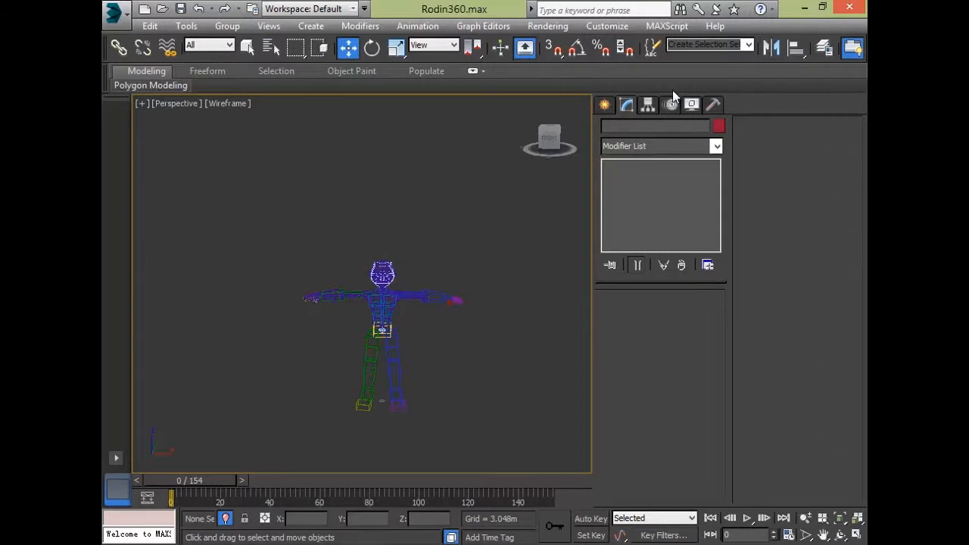
{"action": "left_click", "coordinate": [822, 51]}
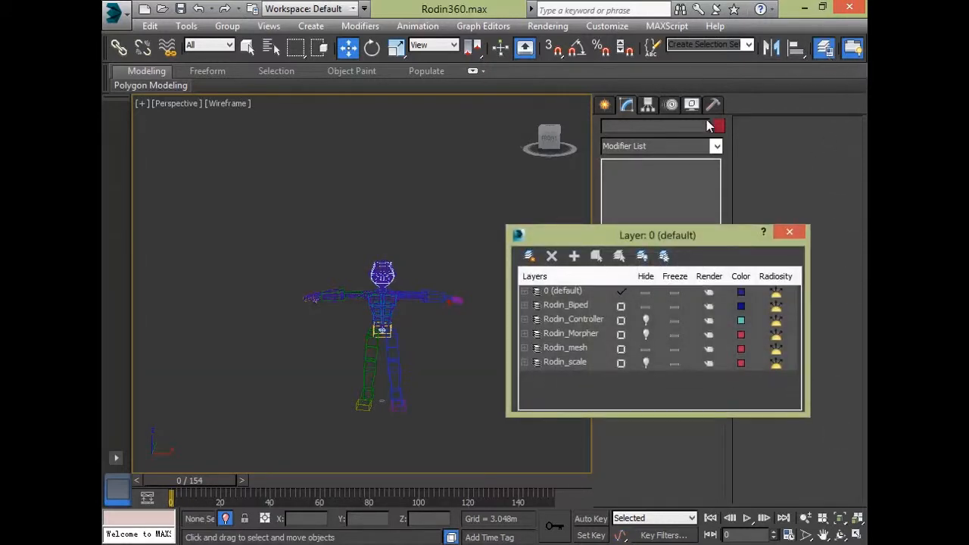
{"action": "left_click", "coordinate": [643, 322]}
{"action": "left_click", "coordinate": [648, 335]}
{"action": "left_click", "coordinate": [648, 364]}
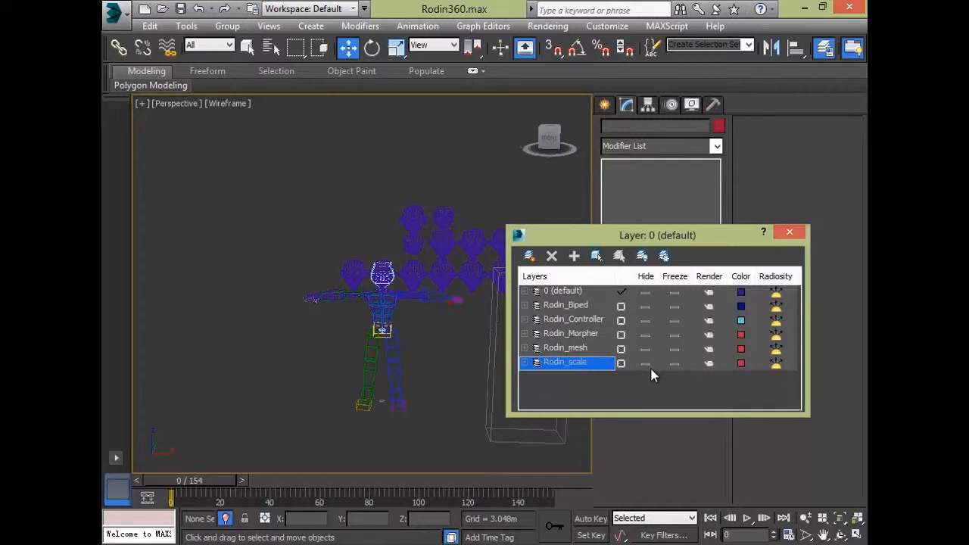
{"action": "left_click", "coordinate": [644, 364]}
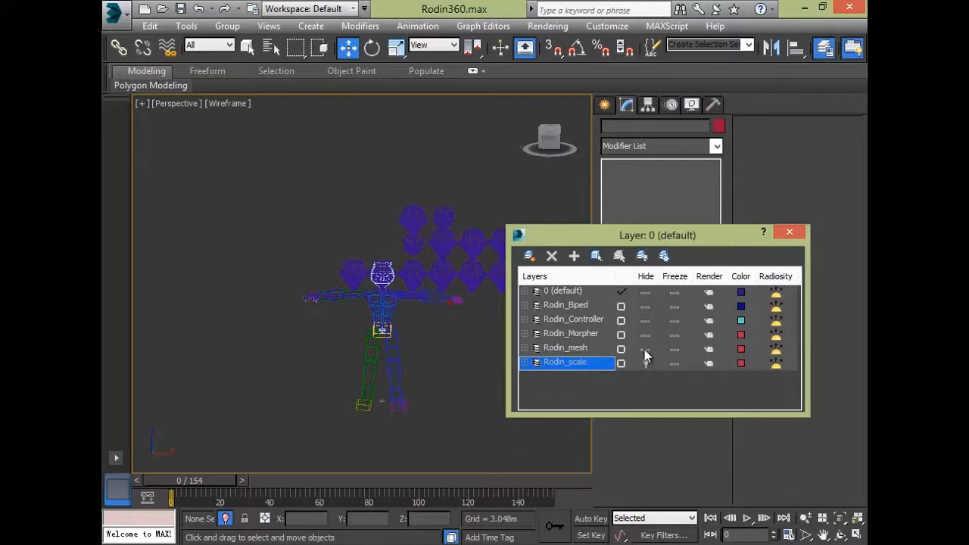
- Exit isolation mode to show the whole character and hide the Rodin_Morpher layer
{"action": "middle_click_drag", "start_coordinate": [383, 347], "coordinate": [349, 341]}
{"action": "scroll", "coordinate": [349, 342], "scroll_direction": "up", "scroll_amount": 3}
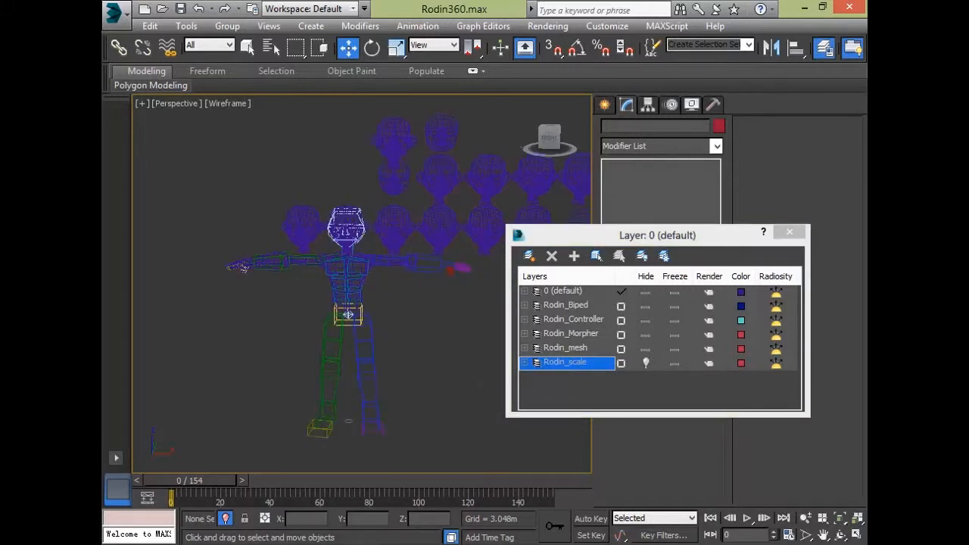
{"action": "left_click", "coordinate": [226, 519]}
{"action": "middle_click_drag", "start_coordinate": [397, 386], "coordinate": [398, 380]}
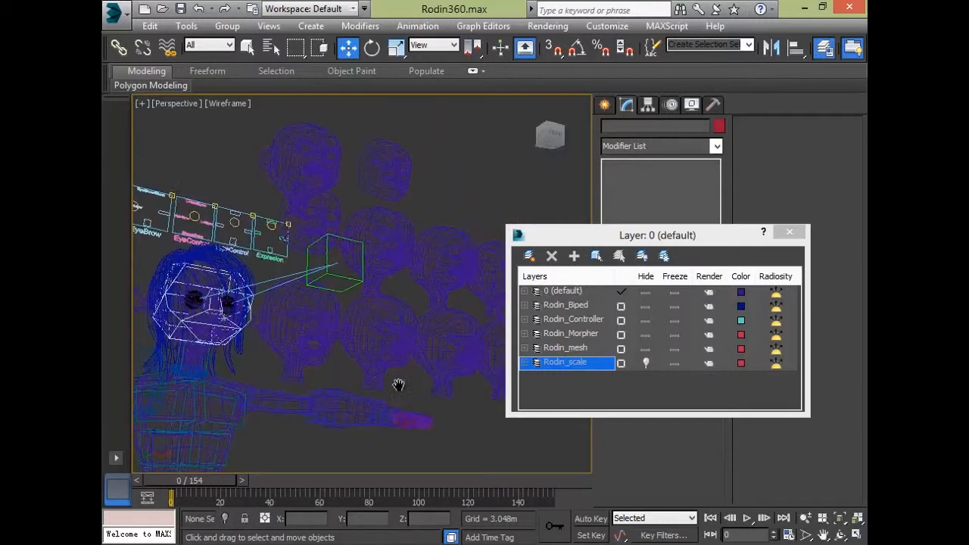
{"action": "scroll", "coordinate": [398, 381], "scroll_direction": "down", "scroll_amount": 4}
{"action": "left_click", "coordinate": [647, 334]}
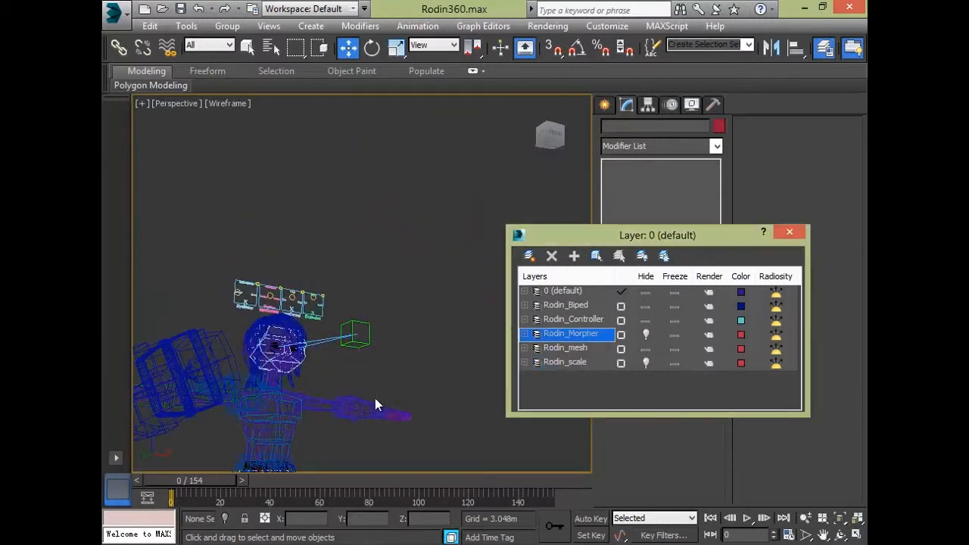
- Select the facial control panels together with the character's hair and unlink the selection
{"action": "left_click_drag", "start_coordinate": [346, 266], "coordinate": [187, 308]}
{"action": "middle_click_drag", "start_coordinate": [339, 361], "coordinate": [406, 264], "text": "alt"}
{"action": "left_click_drag", "start_coordinate": [410, 223], "coordinate": [189, 297]}
{"action": "left_click_drag", "start_coordinate": [186, 346], "coordinate": [244, 330]}
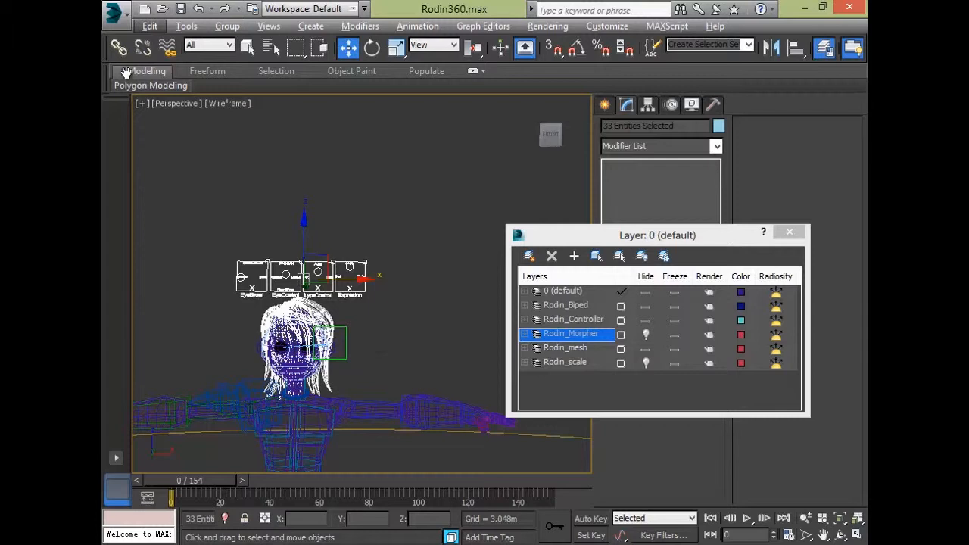
{"action": "left_click", "coordinate": [140, 46]}
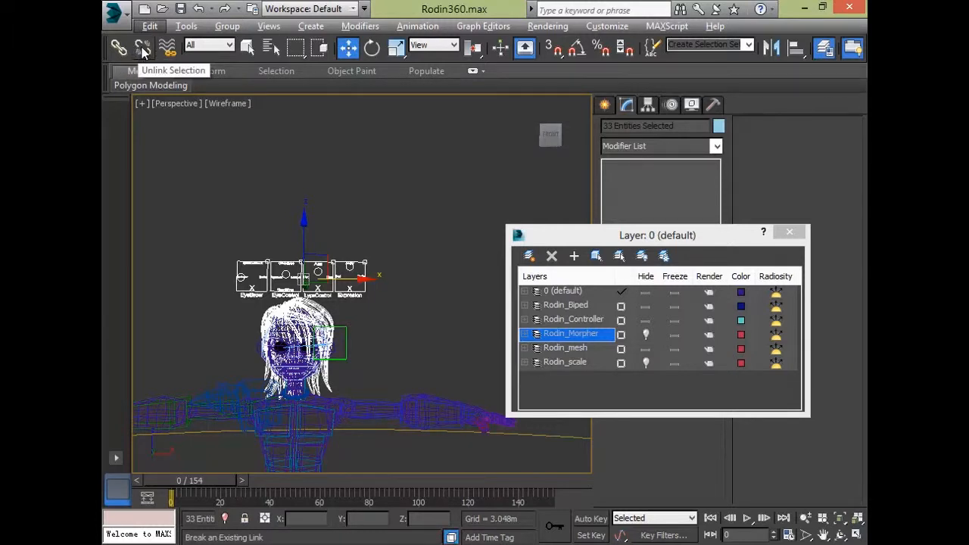
{"action": "left_click", "coordinate": [142, 50]}
- Select the hammer's Rodin_hamdummy helper at the character's hand and unlink it
{"action": "middle_click_drag", "start_coordinate": [330, 161], "coordinate": [483, 129]}
{"action": "left_click", "coordinate": [285, 254]}
{"action": "middle_click_drag", "start_coordinate": [331, 331], "coordinate": [268, 417], "text": "alt"}
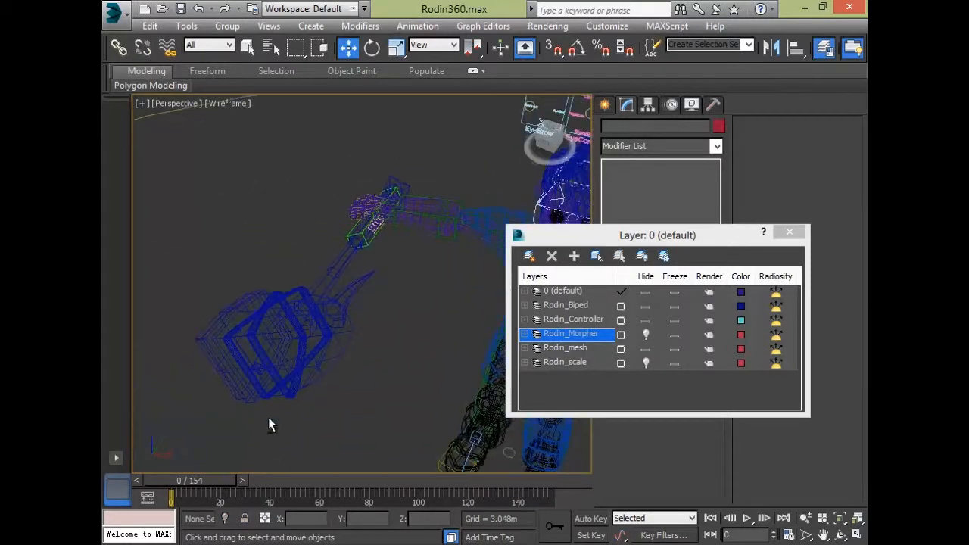
{"action": "left_click", "coordinate": [365, 250]}
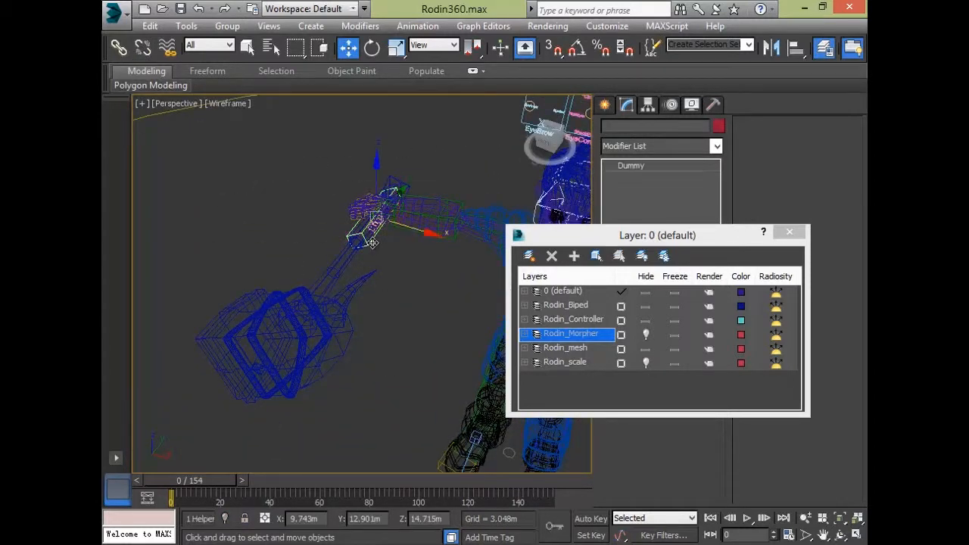
{"action": "left_click", "coordinate": [148, 50]}
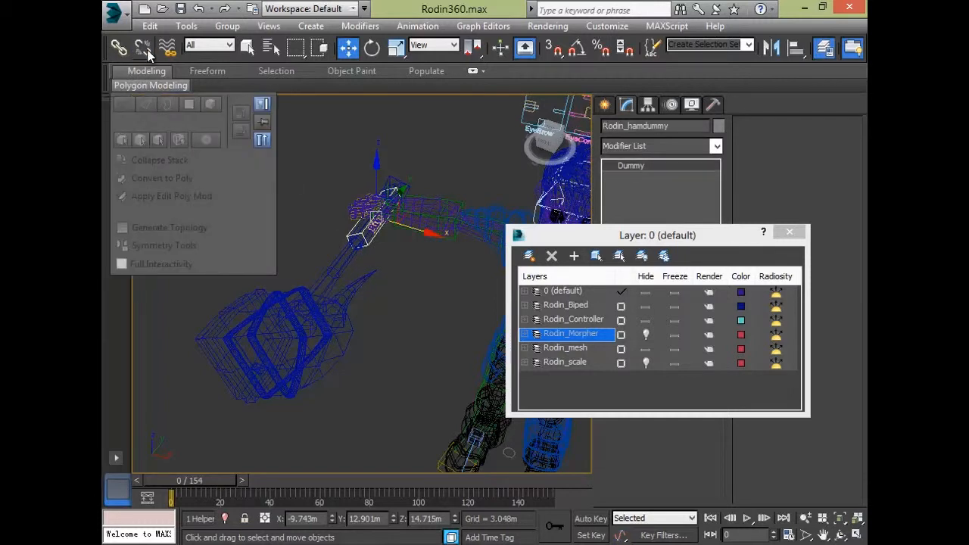
{"action": "left_click", "coordinate": [419, 341]}
- Select Rodin_shoulderarmor and the Rodin_head mesh in turn to examine their Physique modifiers
{"action": "middle_click_drag", "start_coordinate": [424, 370], "coordinate": [339, 327], "text": "alt"}
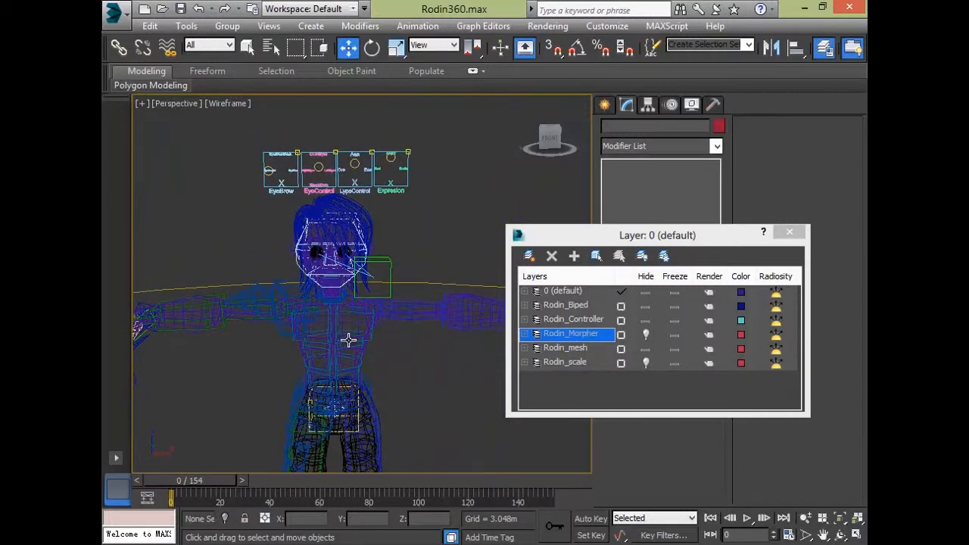
{"action": "left_click", "coordinate": [278, 295]}
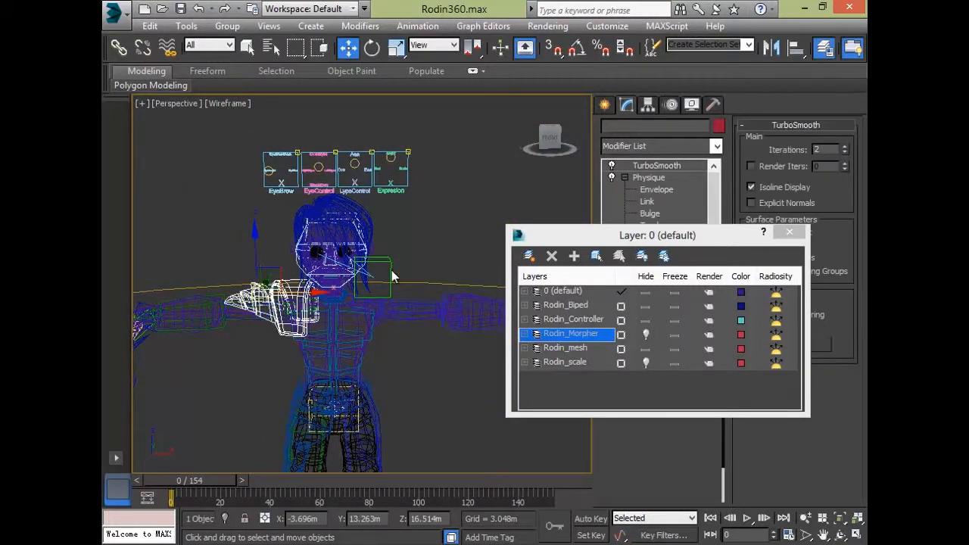
{"action": "left_click", "coordinate": [151, 85]}
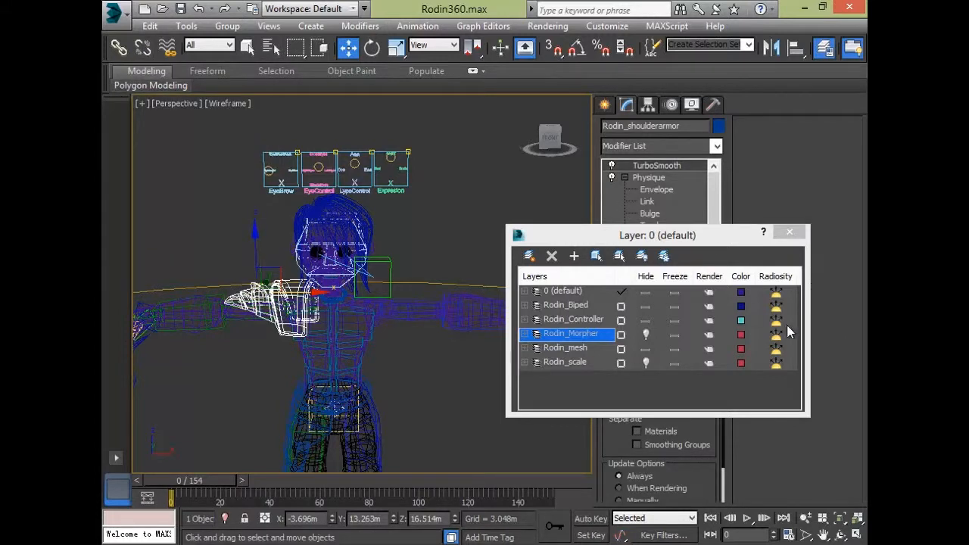
{"action": "left_click", "coordinate": [355, 339]}
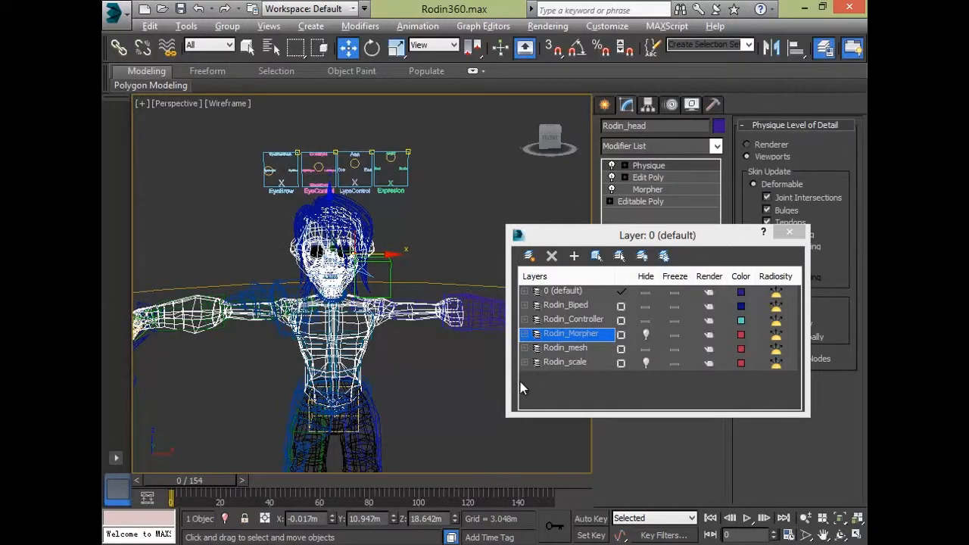
- Select the hair, the eyeballs and the eye target box without the head mesh to review the linkable parts, and clear the selection
{"action": "middle_click_drag", "start_coordinate": [374, 389], "coordinate": [523, 389], "text": "alt"}
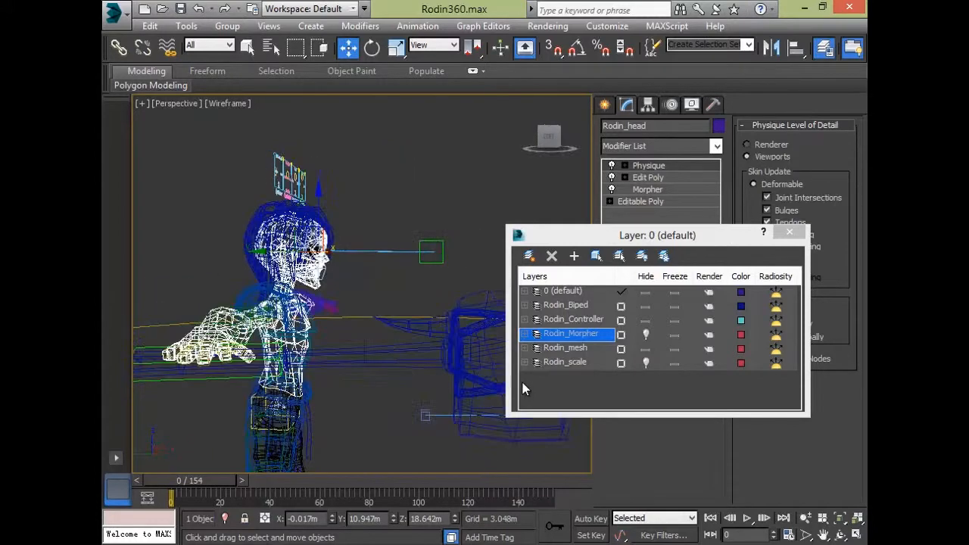
{"action": "scroll", "coordinate": [484, 341], "scroll_direction": "up", "scroll_amount": 2}
{"action": "middle_click_drag", "start_coordinate": [313, 249], "coordinate": [356, 280]}
{"action": "left_click_drag", "start_coordinate": [418, 187], "coordinate": [244, 250]}
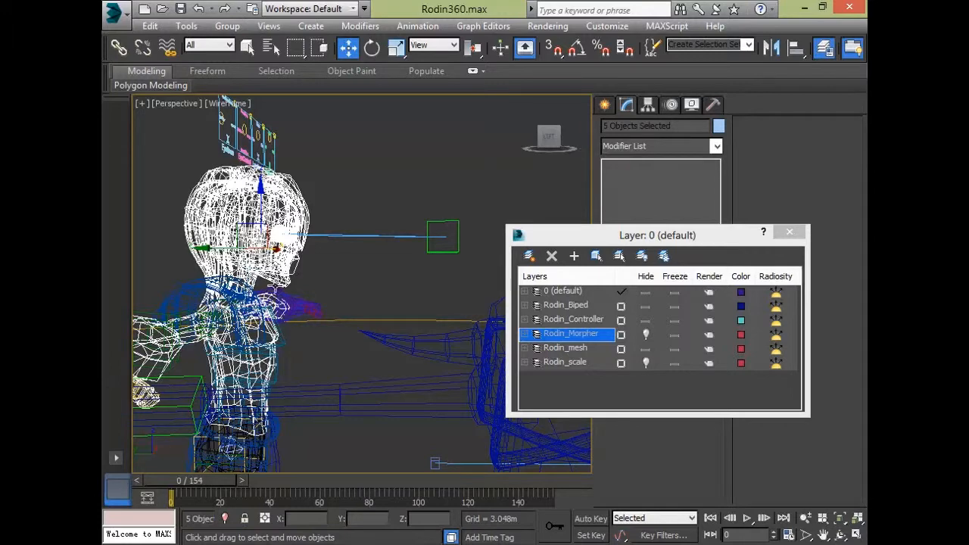
{"action": "left_click", "coordinate": [286, 282], "text": "alt"}
{"action": "middle_click_drag", "start_coordinate": [332, 284], "coordinate": [365, 296], "text": "alt"}
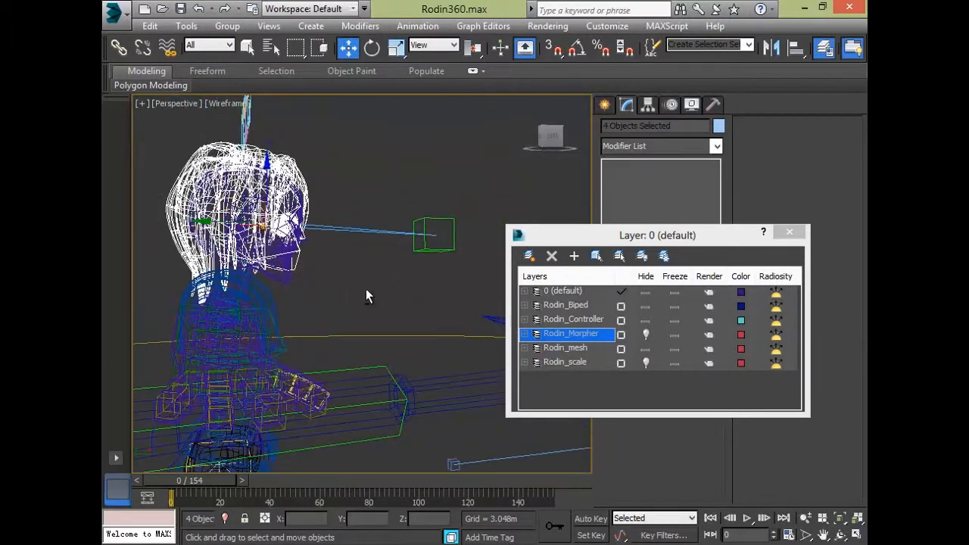
{"action": "left_click_drag", "start_coordinate": [330, 258], "coordinate": [268, 281], "text": "alt"}
{"action": "middle_click_drag", "start_coordinate": [392, 297], "coordinate": [353, 266], "text": "alt"}
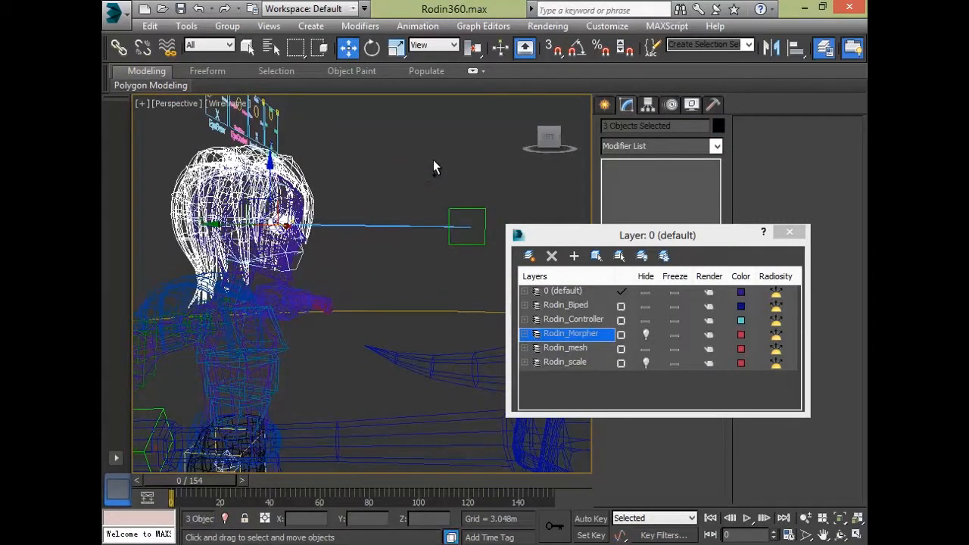
{"action": "left_click_drag", "start_coordinate": [454, 176], "coordinate": [447, 273], "text": "ctrl"}
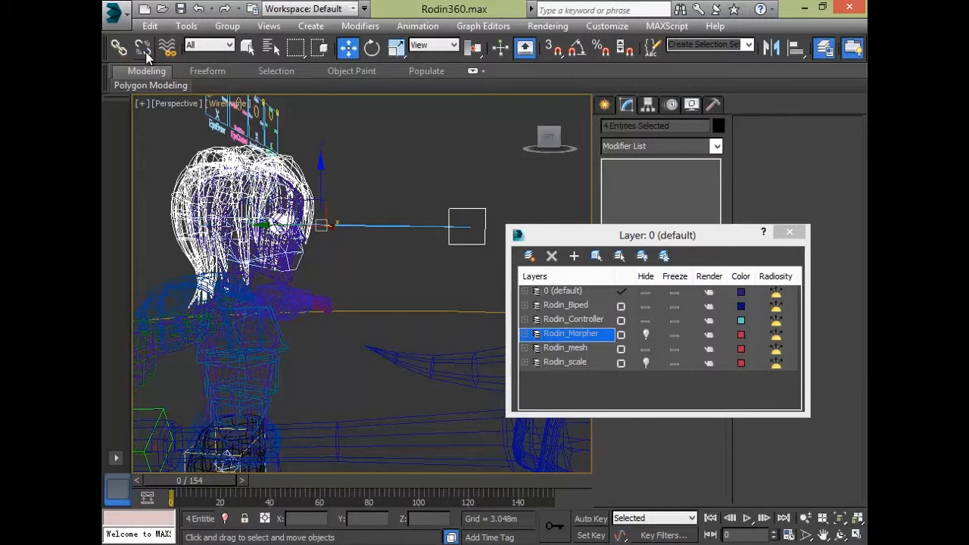
{"action": "left_click", "coordinate": [369, 151]}
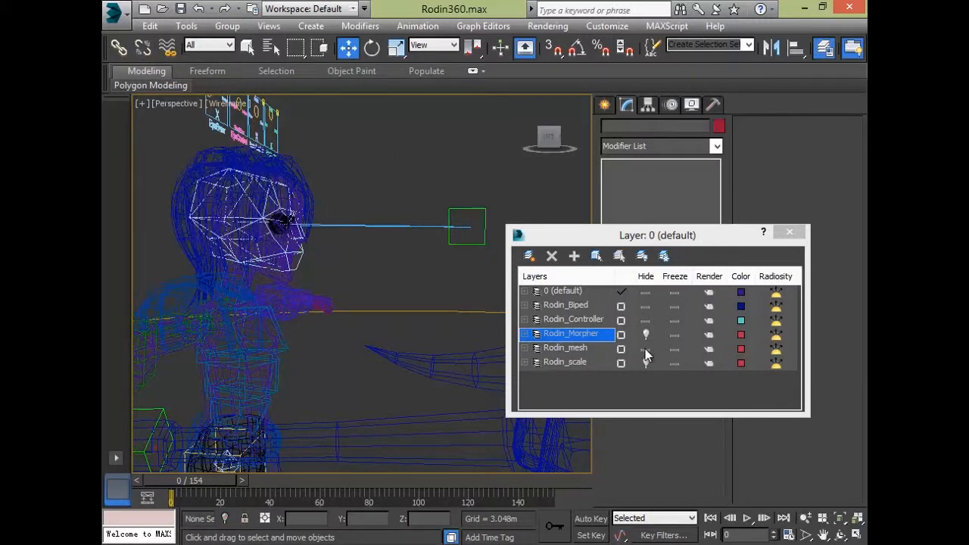
- Isolate the Rodin_head mesh with the bones of the Rodin_Biped layer and reselect the mesh
{"action": "left_click", "coordinate": [251, 281]}
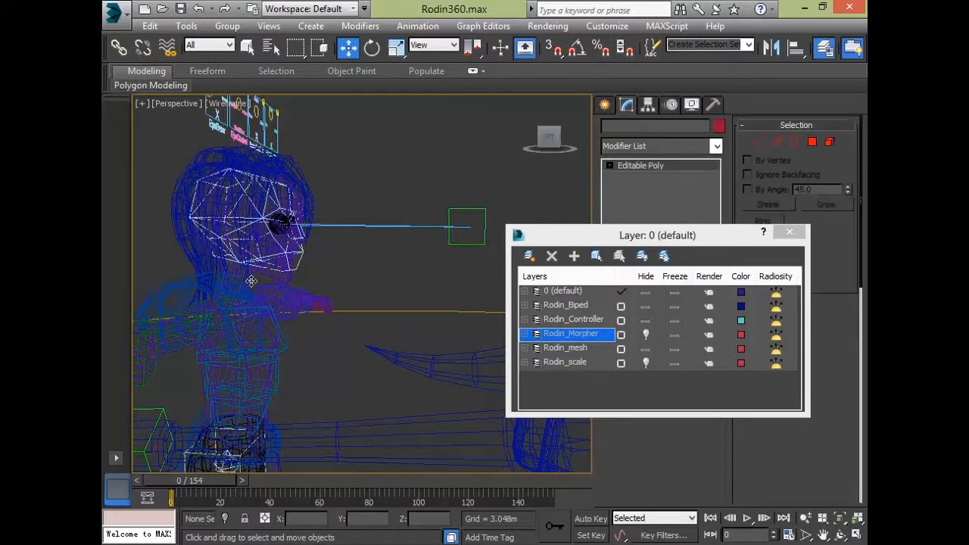
{"action": "left_click", "coordinate": [280, 280]}
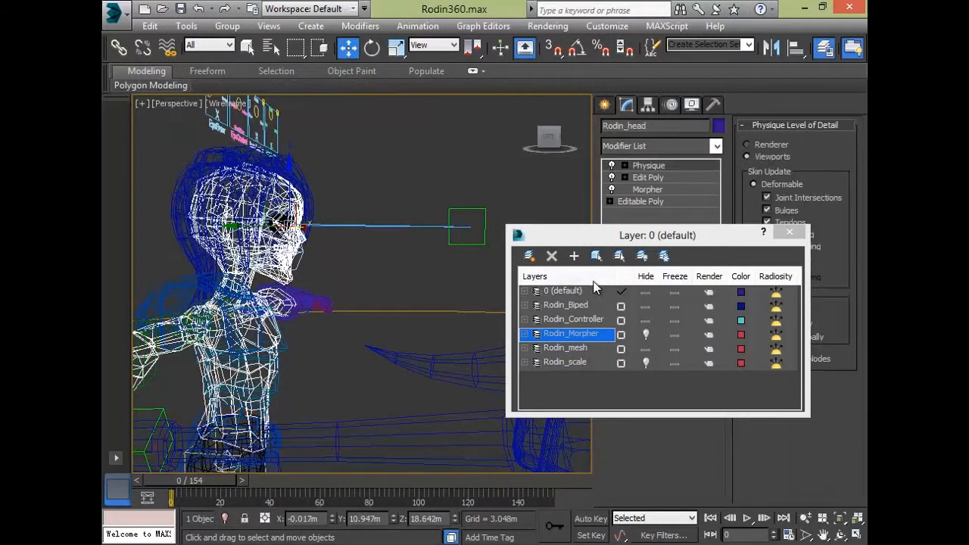
{"action": "left_click", "coordinate": [645, 305]}
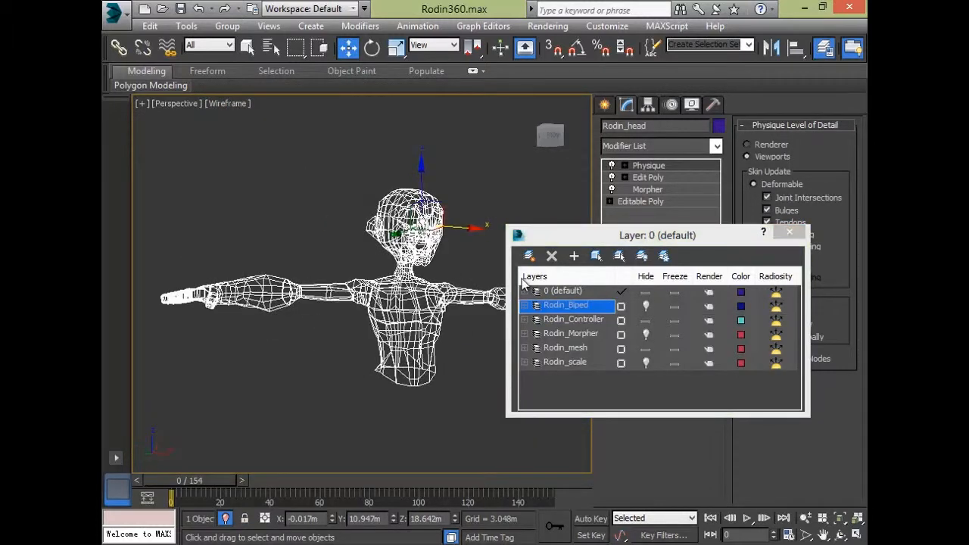
{"action": "left_click", "coordinate": [645, 305]}
{"action": "middle_click_drag", "start_coordinate": [395, 326], "coordinate": [405, 274]}
{"action": "left_click", "coordinate": [406, 274]}
{"action": "left_click", "coordinate": [389, 259]}
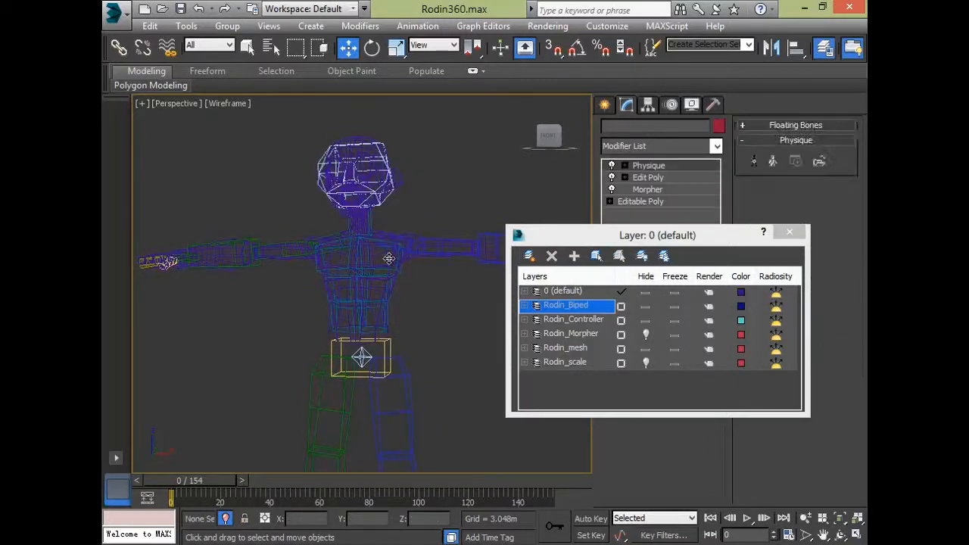
- Expand the Physique modifier's sub-object levels on the Rodin_head mesh and close the layer manager
{"action": "left_click_drag", "start_coordinate": [695, 237], "coordinate": [839, 311]}
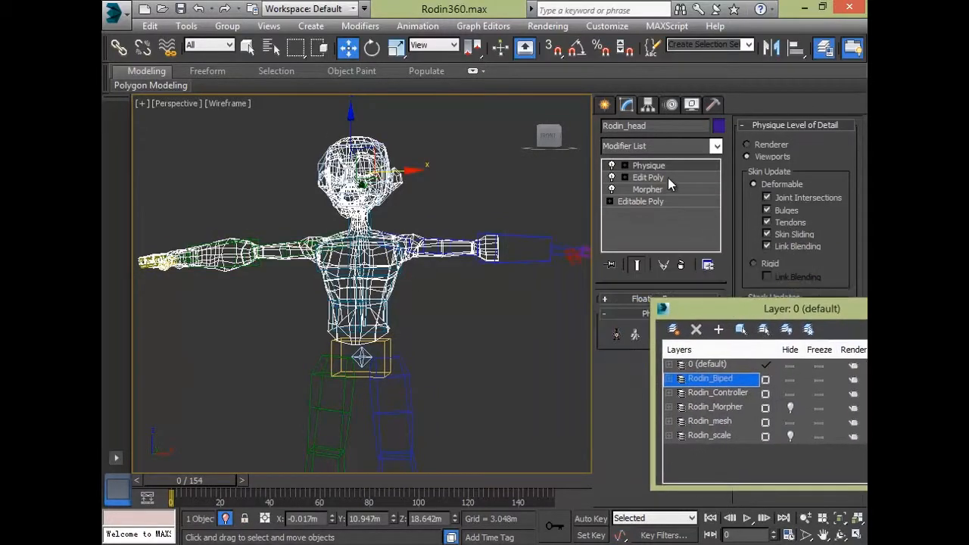
{"action": "left_click", "coordinate": [624, 165]}
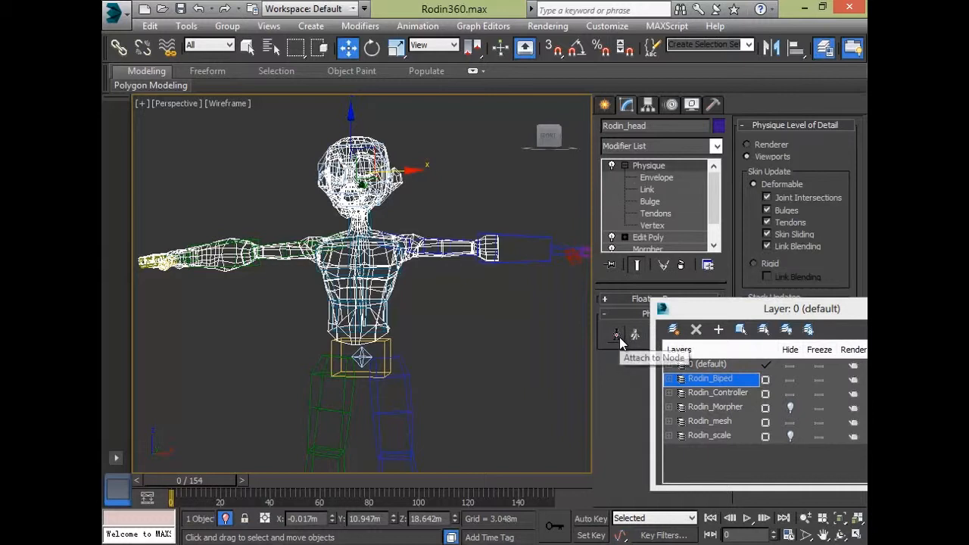
{"action": "left_click_drag", "start_coordinate": [721, 312], "coordinate": [396, 370]}
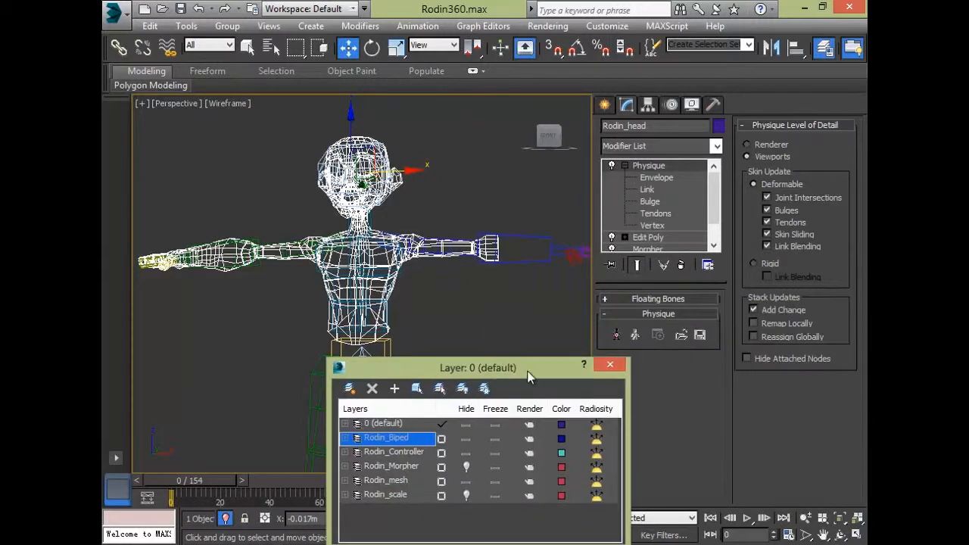
{"action": "left_click", "coordinate": [608, 366]}
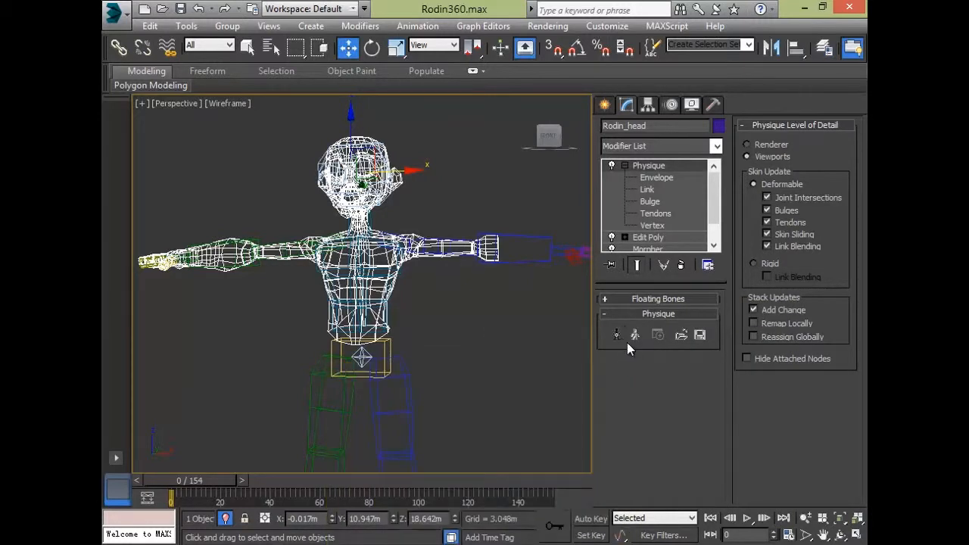
- Attach the Rodin_head mesh's Physique modifier to the Biped's root node at the pelvis and initialize its links
{"action": "left_click", "coordinate": [616, 334]}
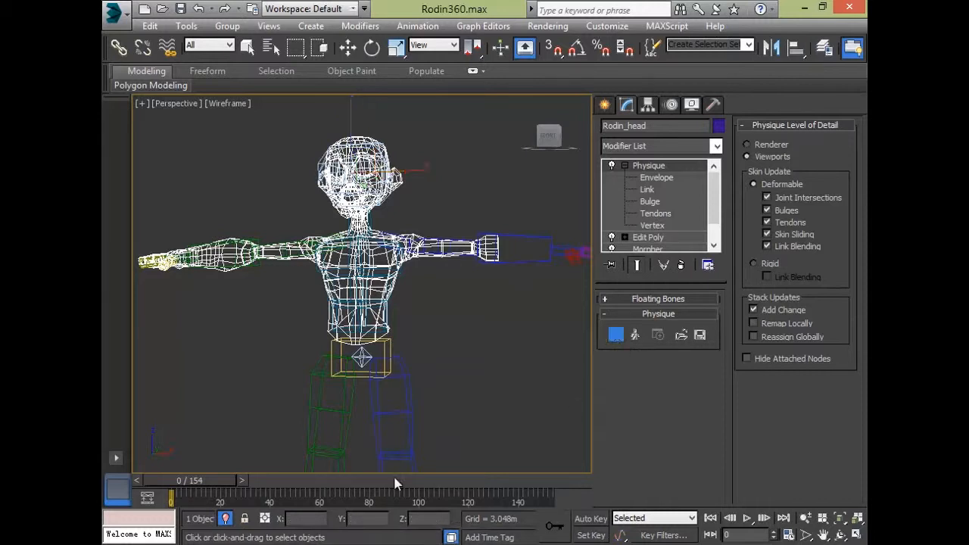
{"action": "scroll", "coordinate": [363, 362], "scroll_direction": "up", "scroll_amount": 4}
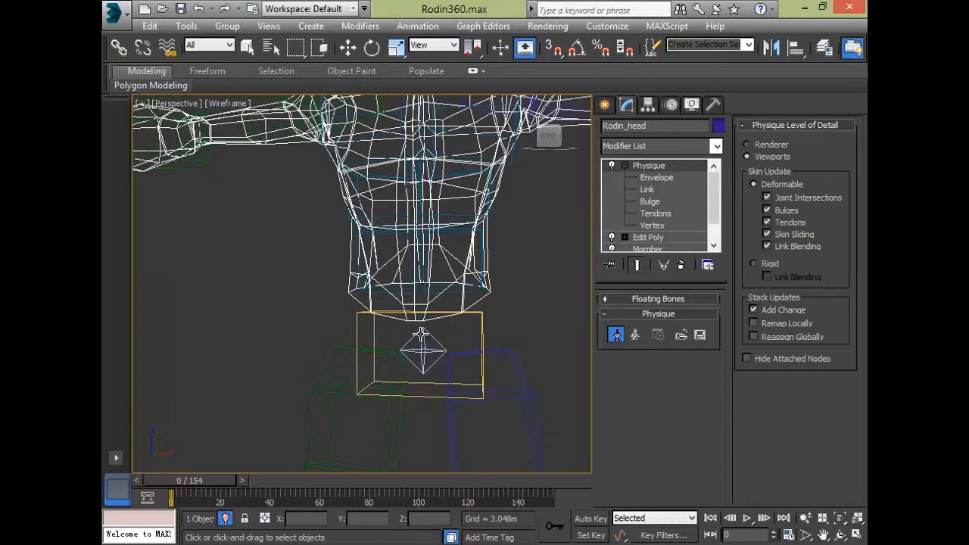
{"action": "left_click", "coordinate": [421, 335]}
{"action": "left_click", "coordinate": [569, 414]}
{"action": "left_click", "coordinate": [471, 365]}
{"action": "left_click", "coordinate": [493, 408]}
- Examine how the Physique links run through the pelvis, the lower torso and the legs from several angles
{"action": "middle_click_drag", "start_coordinate": [497, 354], "coordinate": [443, 313]}
{"action": "scroll", "coordinate": [454, 324], "scroll_direction": "down", "scroll_amount": 4}
{"action": "scroll", "coordinate": [498, 299], "scroll_direction": "up", "scroll_amount": 3}
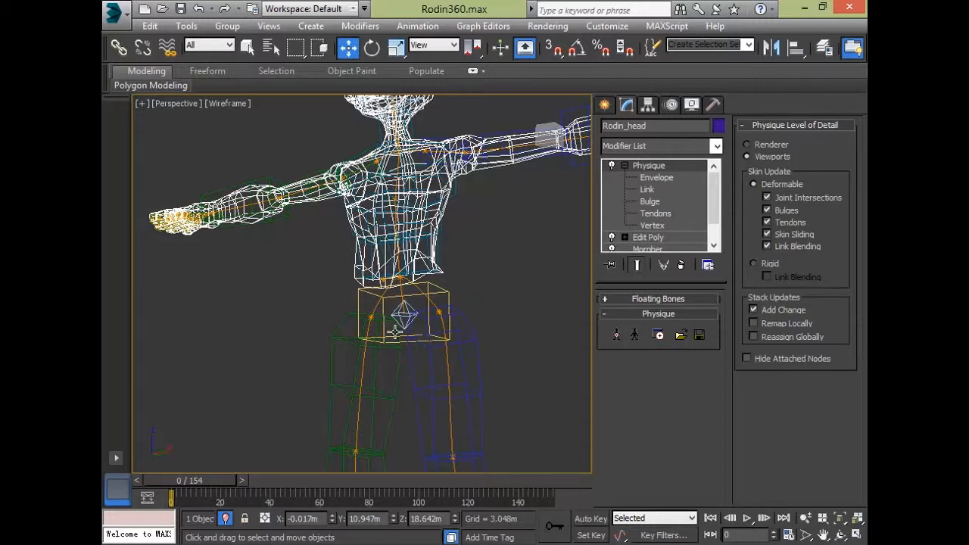
{"action": "middle_click_drag", "start_coordinate": [395, 330], "coordinate": [228, 416], "text": "alt"}
{"action": "scroll", "coordinate": [340, 385], "scroll_direction": "up", "scroll_amount": 8}
{"action": "middle_click_drag", "start_coordinate": [411, 370], "coordinate": [400, 429]}
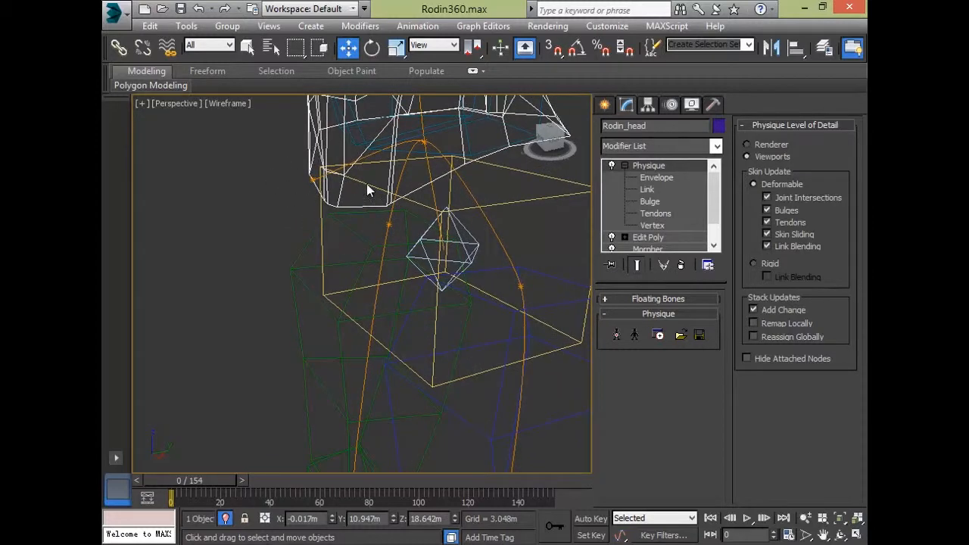
{"action": "middle_click_drag", "start_coordinate": [374, 189], "coordinate": [365, 231]}
{"action": "scroll", "coordinate": [366, 231], "scroll_direction": "down", "scroll_amount": 4}
{"action": "middle_click_drag", "start_coordinate": [411, 254], "coordinate": [435, 238], "text": "alt"}
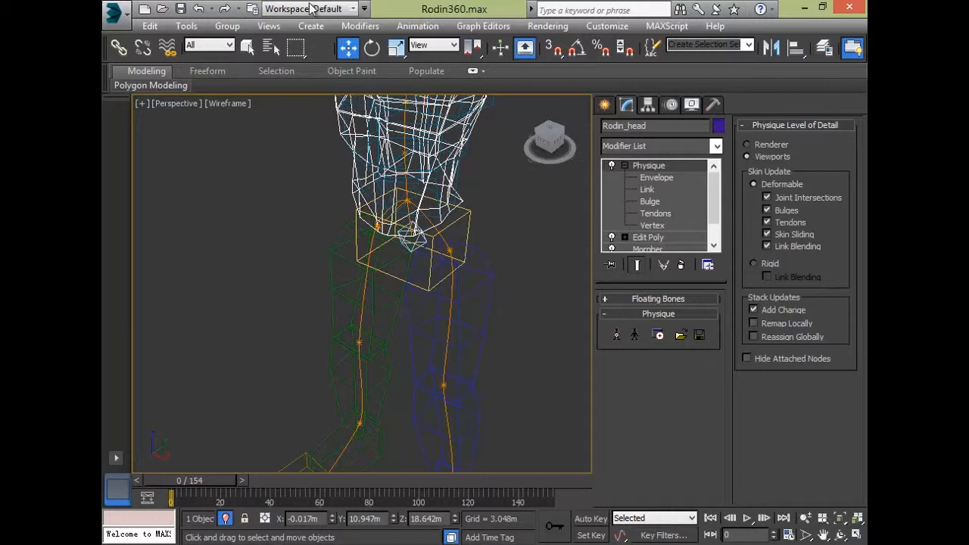
{"action": "middle_click_drag", "start_coordinate": [400, 177], "coordinate": [318, 157], "text": "alt"}
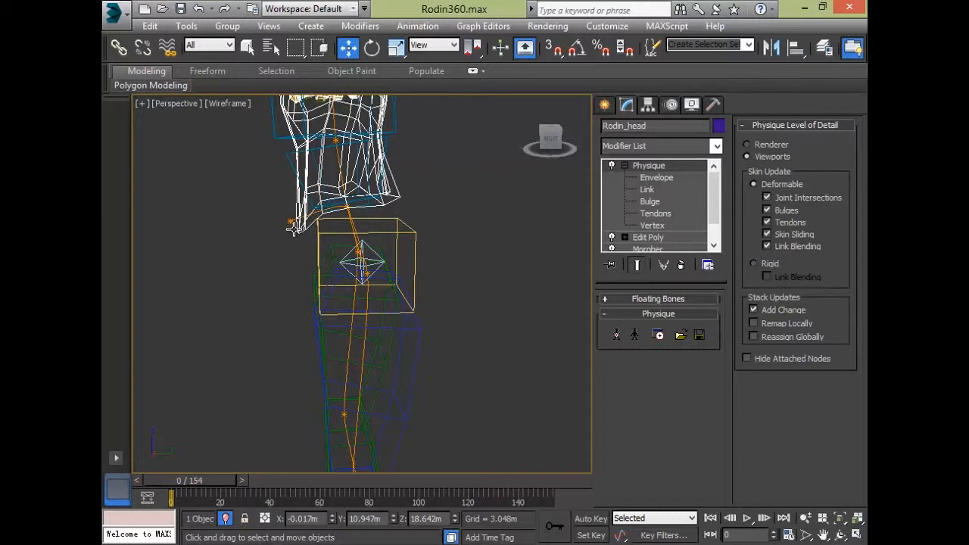
- Examine the Physique links along the arm and finger bones, the torso and the whole skeleton
{"action": "middle_click_drag", "start_coordinate": [381, 230], "coordinate": [330, 459]}
{"action": "scroll", "coordinate": [389, 295], "scroll_direction": "down", "scroll_amount": 3}
{"action": "scroll", "coordinate": [549, 329], "scroll_direction": "up", "scroll_amount": 2}
{"action": "scroll", "coordinate": [402, 388], "scroll_direction": "down", "scroll_amount": 2}
{"action": "scroll", "coordinate": [395, 345], "scroll_direction": "up", "scroll_amount": 5}
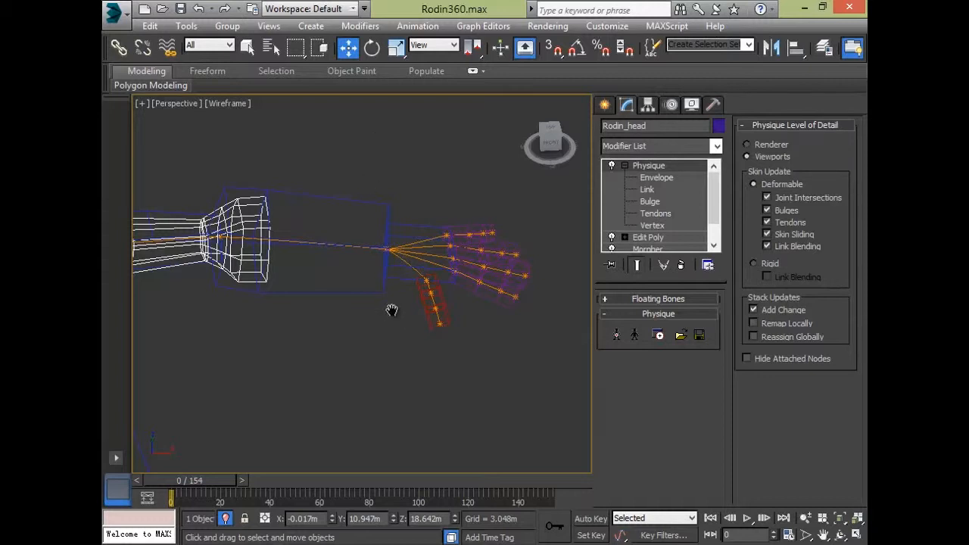
{"action": "middle_click_drag", "start_coordinate": [392, 310], "coordinate": [395, 304]}
{"action": "scroll", "coordinate": [395, 303], "scroll_direction": "down", "scroll_amount": 4}
{"action": "middle_click_drag", "start_coordinate": [306, 262], "coordinate": [288, 254], "text": "alt"}
{"action": "middle_click_drag", "start_coordinate": [242, 295], "coordinate": [411, 268]}
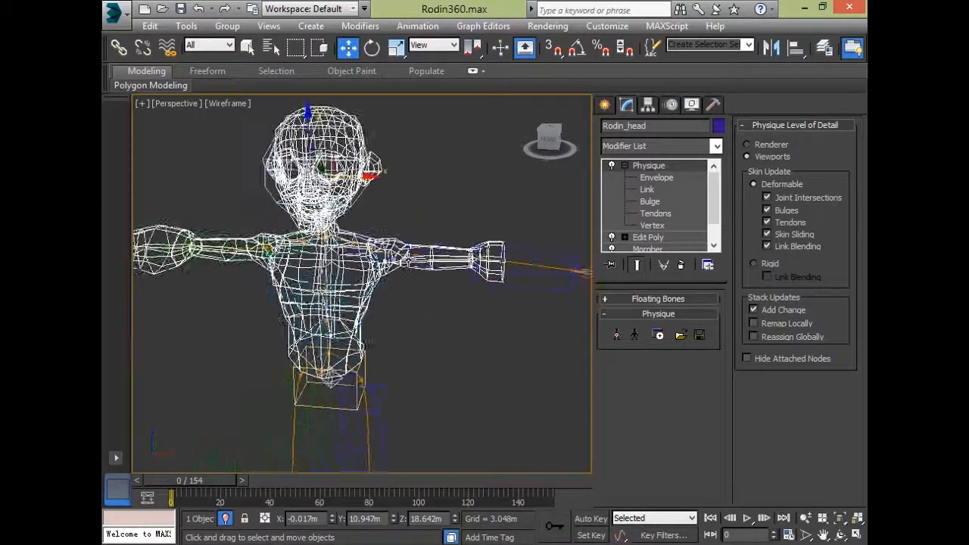
{"action": "scroll", "coordinate": [411, 268], "scroll_direction": "up", "scroll_amount": 4}
{"action": "middle_click_drag", "start_coordinate": [360, 299], "coordinate": [416, 299], "text": "alt"}
{"action": "scroll", "coordinate": [355, 294], "scroll_direction": "down", "scroll_amount": 4}
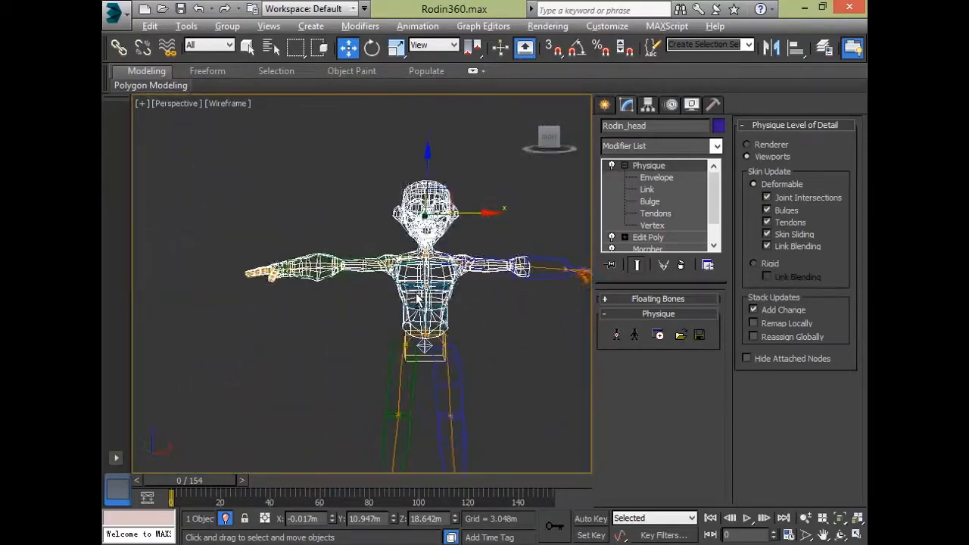
{"action": "scroll", "coordinate": [461, 318], "scroll_direction": "up", "scroll_amount": 5}
{"action": "middle_click_drag", "start_coordinate": [514, 339], "coordinate": [274, 214]}
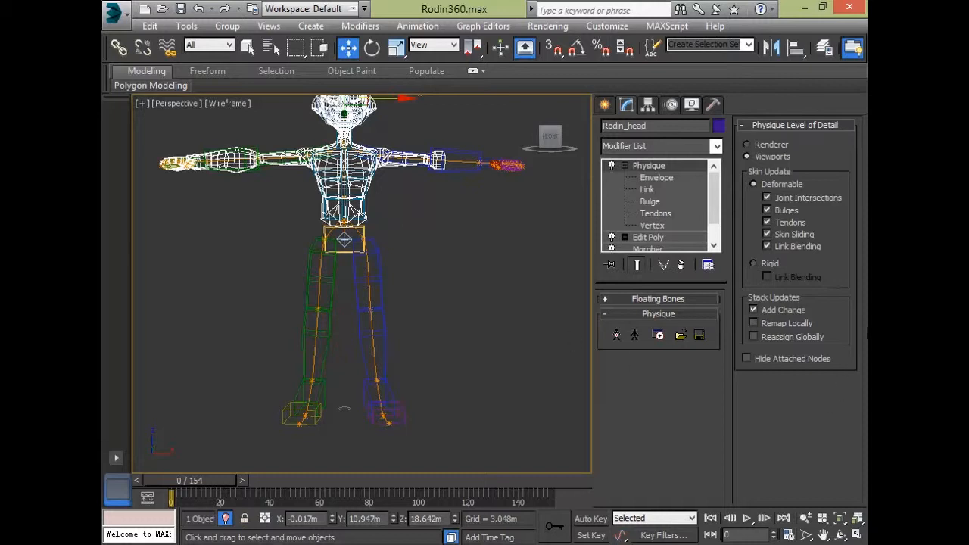
{"action": "left_click", "coordinate": [651, 191]}
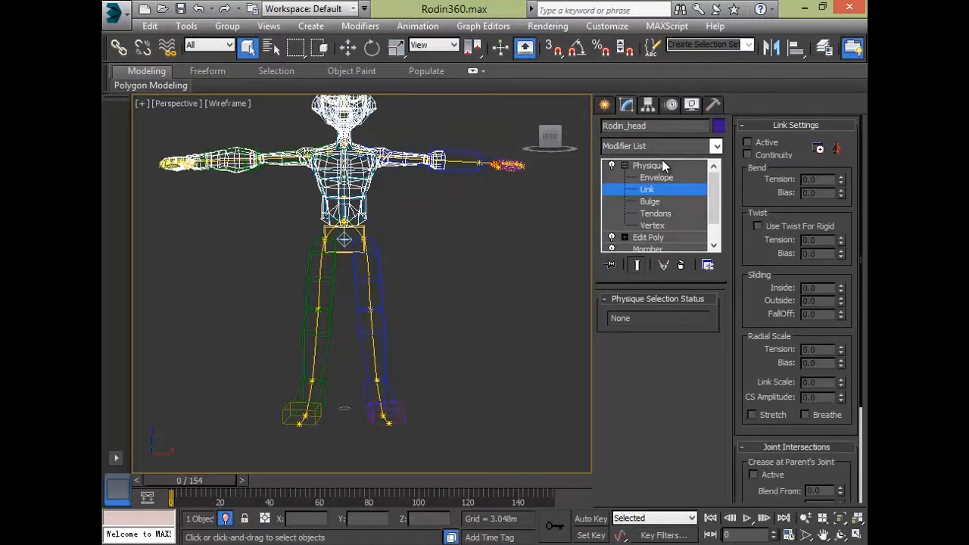
{"action": "left_click", "coordinate": [657, 177]}
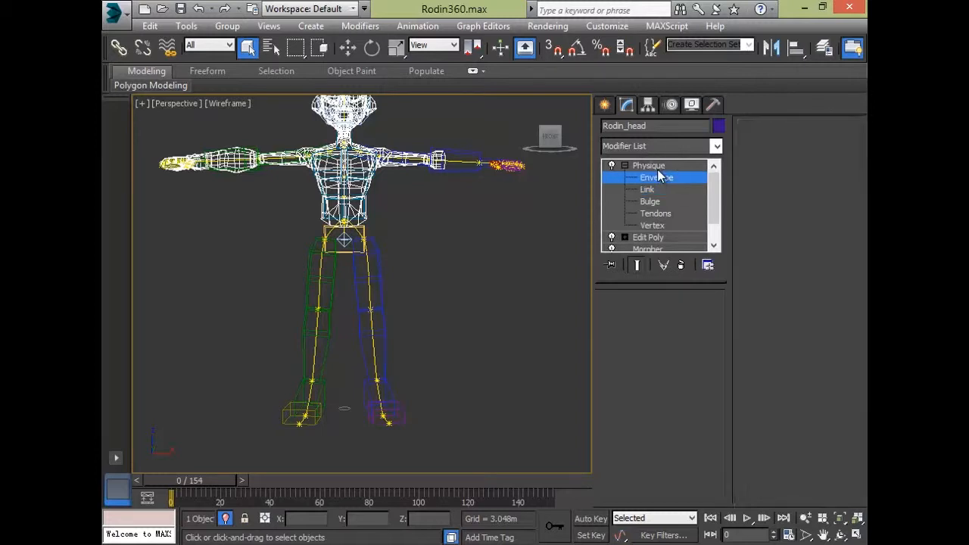
{"action": "left_click", "coordinate": [655, 167]}
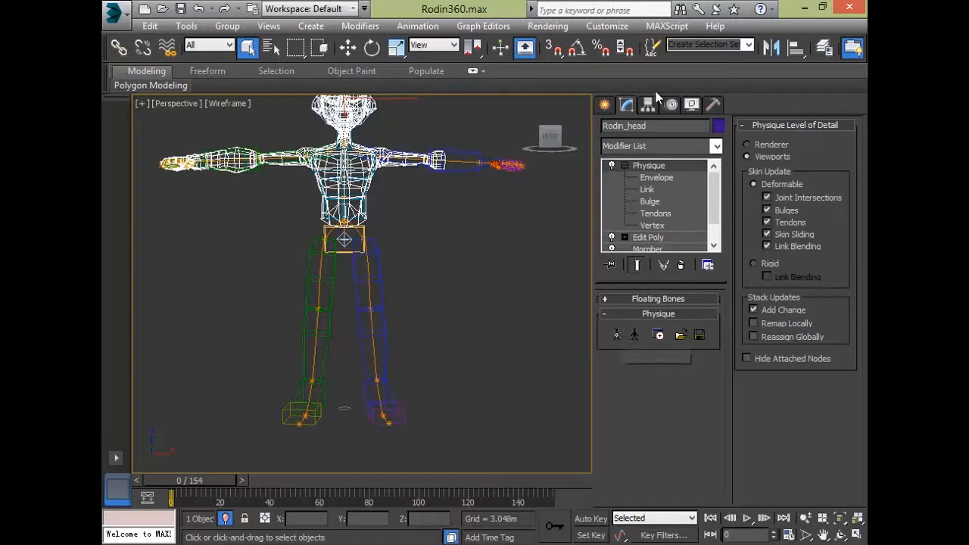
- Select all Physique links of both legs and feet at the modifier's Link sub-object level
{"action": "left_click", "coordinate": [648, 189]}
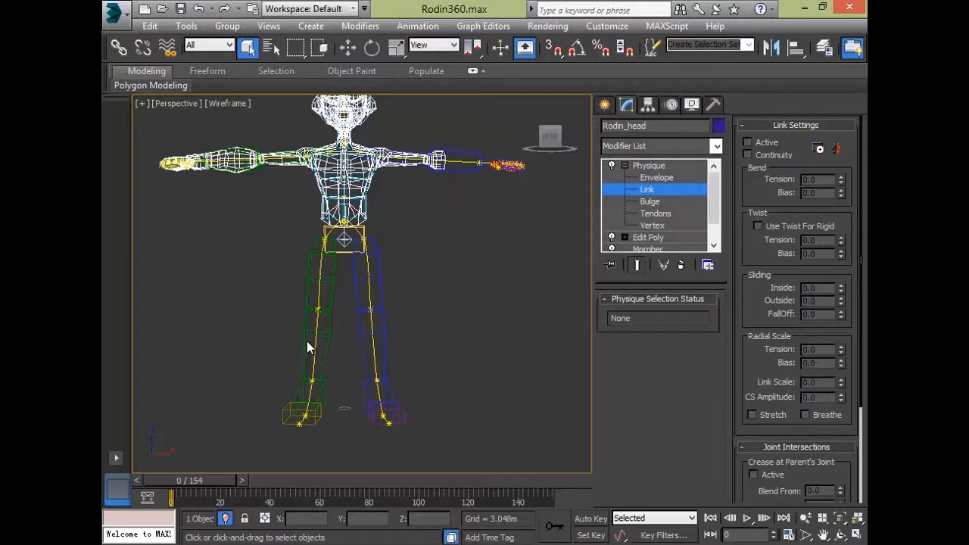
{"action": "middle_click_drag", "start_coordinate": [306, 344], "coordinate": [312, 303]}
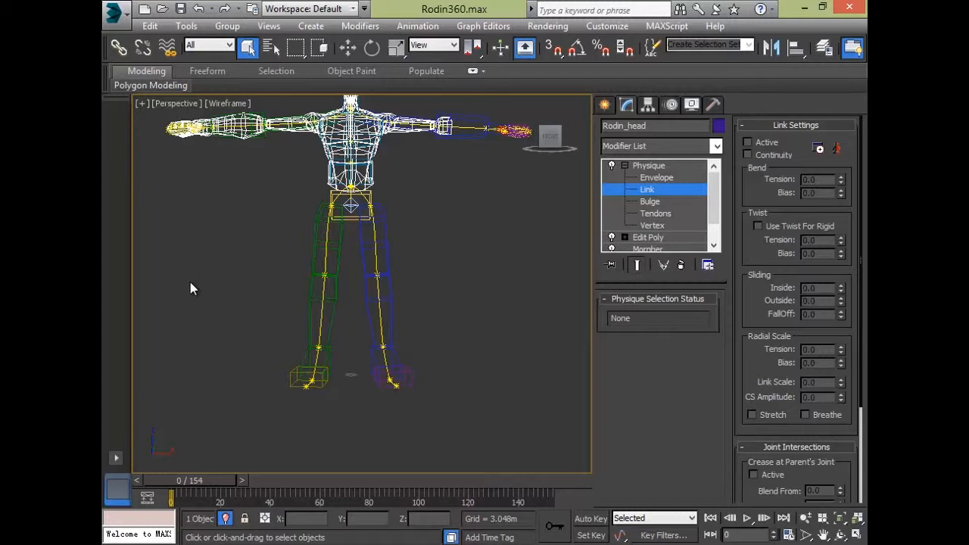
{"action": "middle_click_drag", "start_coordinate": [460, 273], "coordinate": [435, 219], "text": "alt"}
{"action": "left_click_drag", "start_coordinate": [432, 205], "coordinate": [226, 444]}
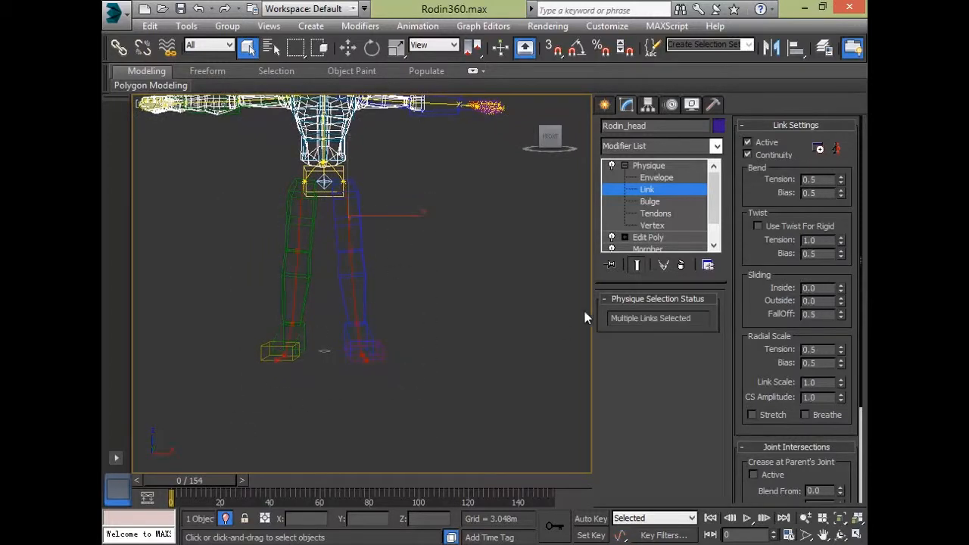